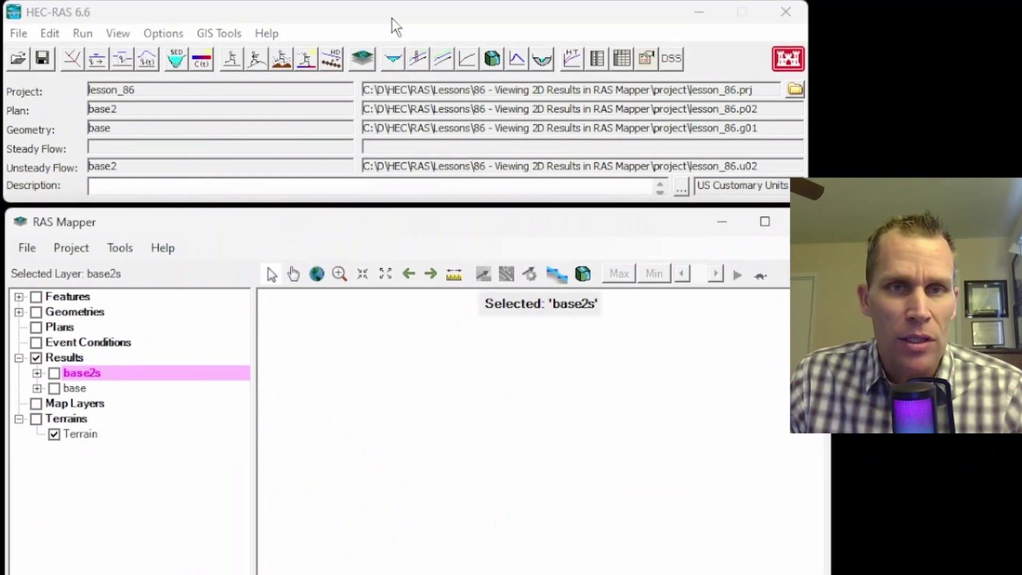
click(391, 1)
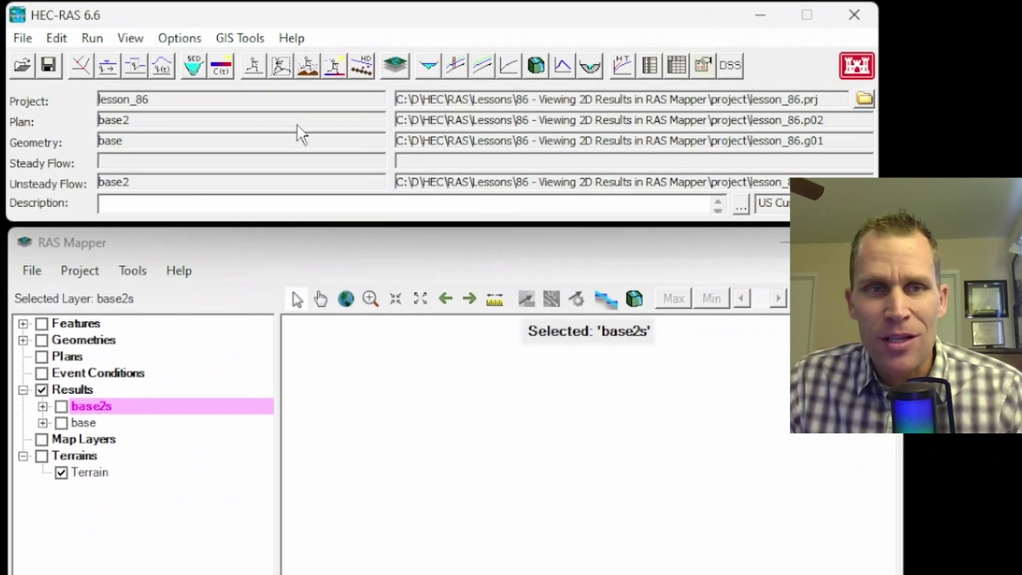
click(127, 37)
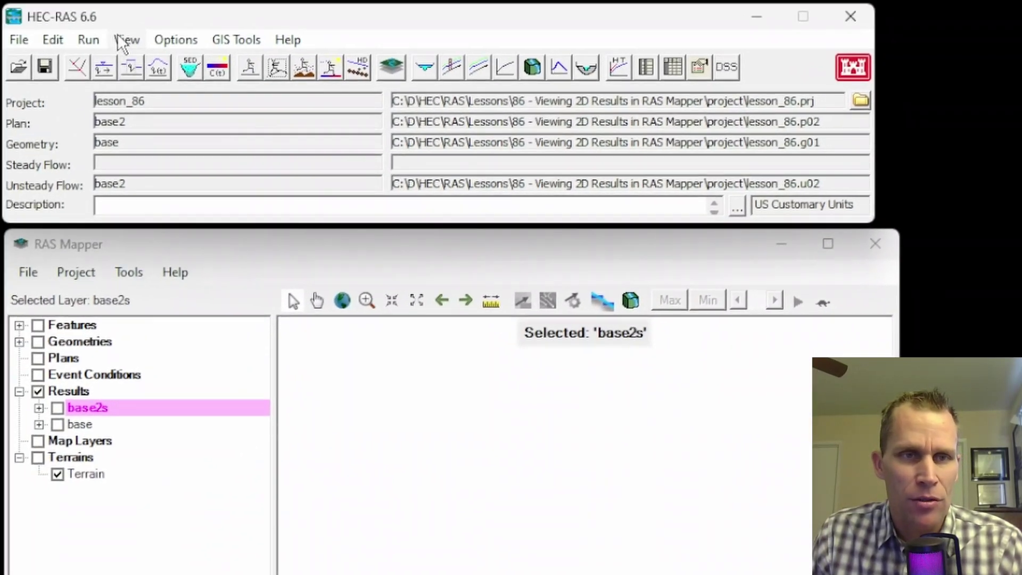
click(91, 3)
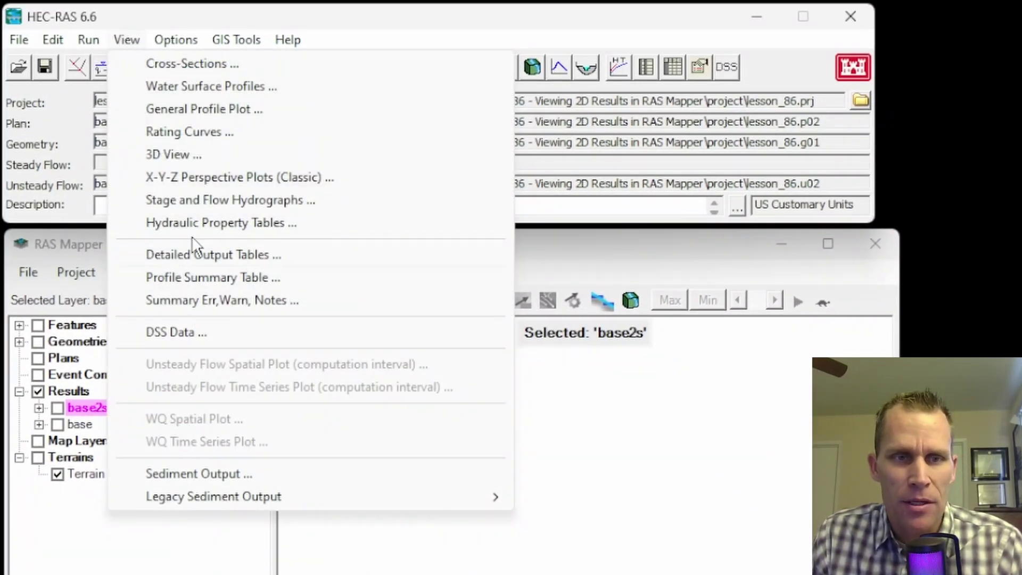
click(153, 15)
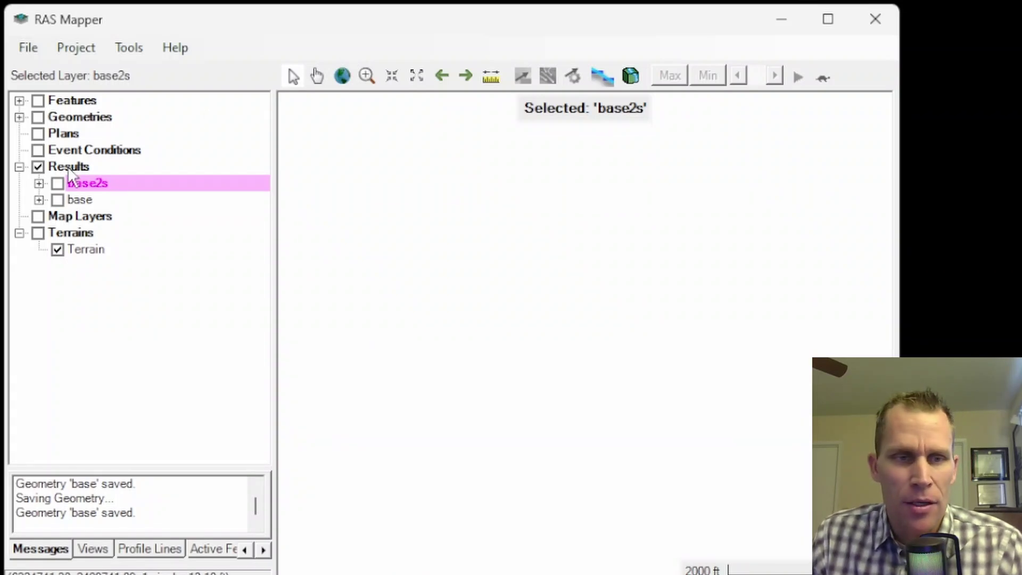
- Select the base2s results plan and recompute the base2 unsteady plan
click(81, 199)
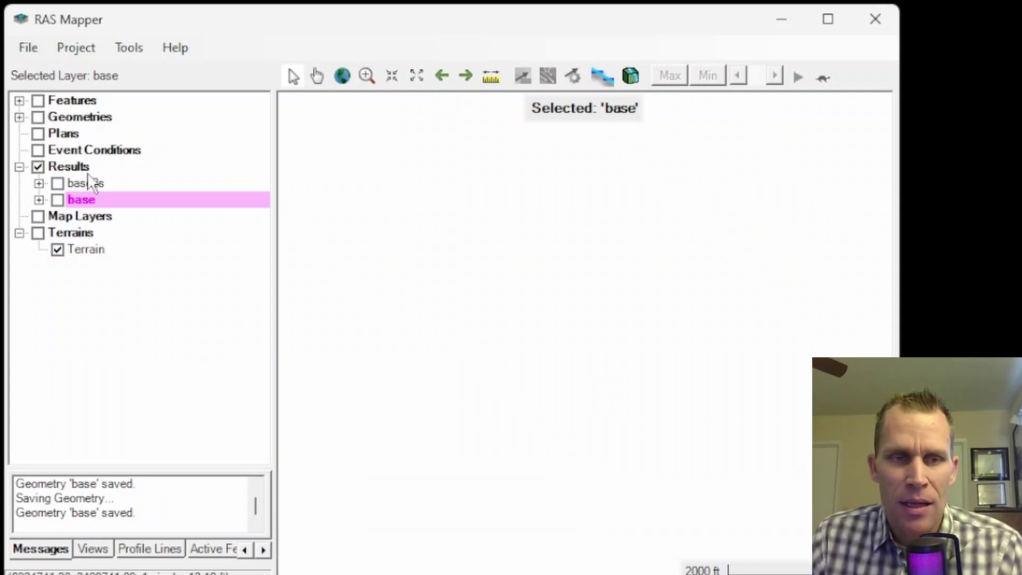
click(86, 183)
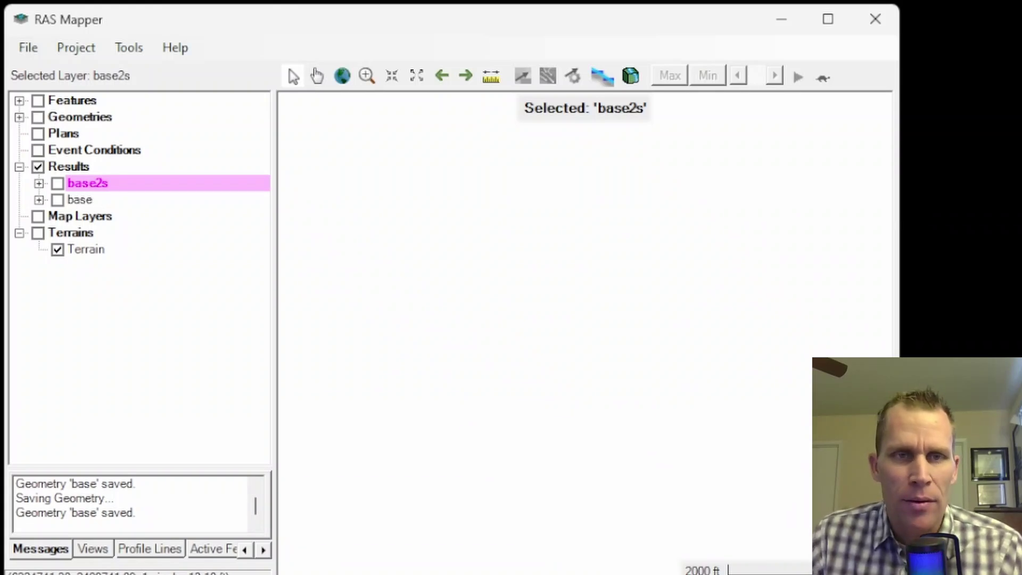
double_click(90, 184)
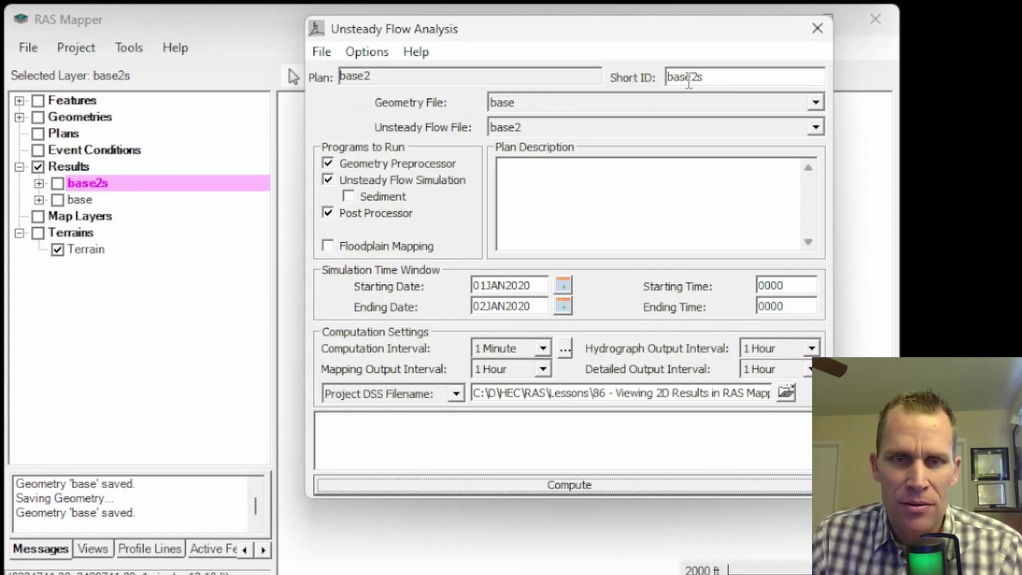
key(Return)
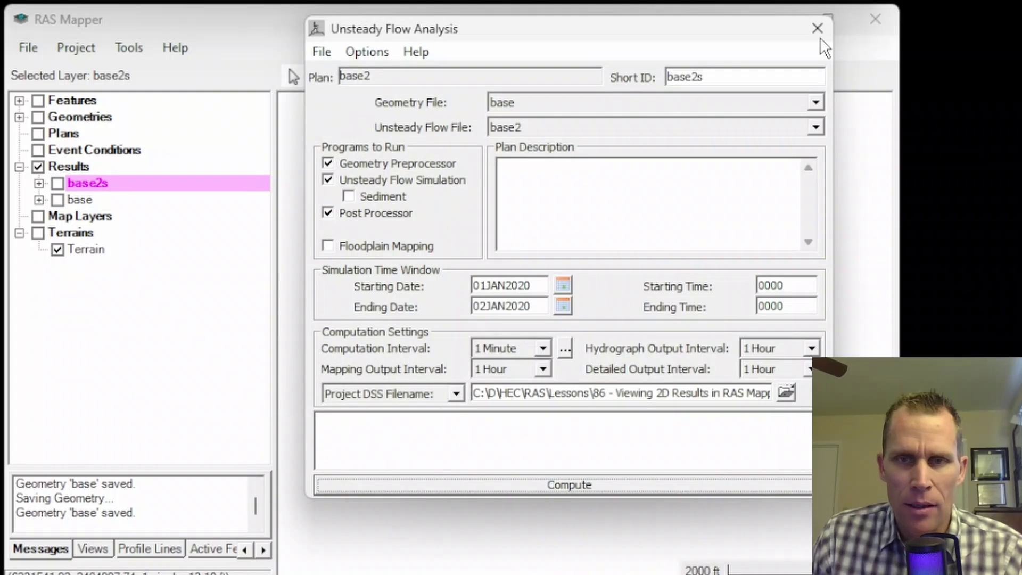
- Close the computation window and turn on the Terrain and Geometries layers
click(808, 34)
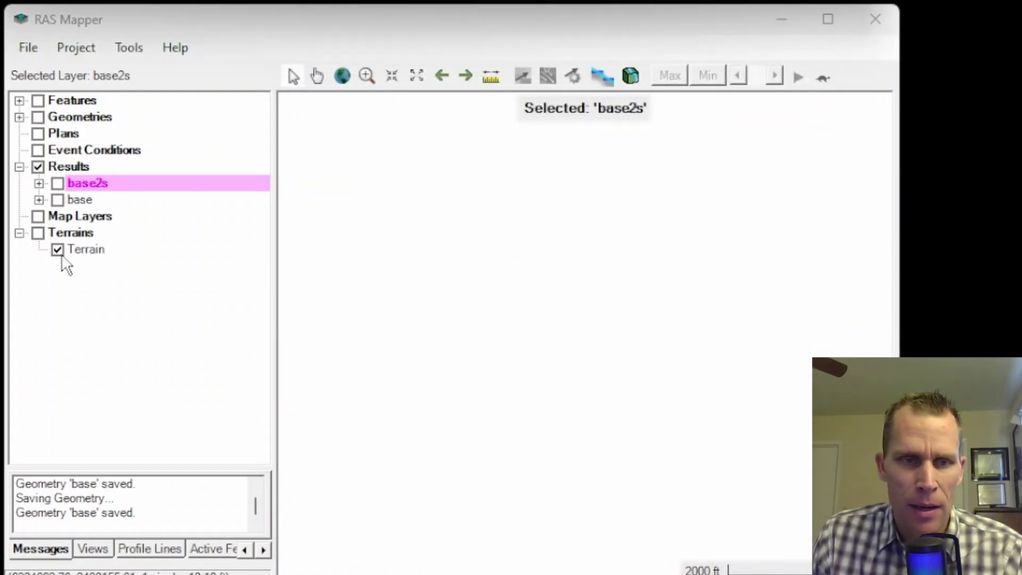
click(38, 232)
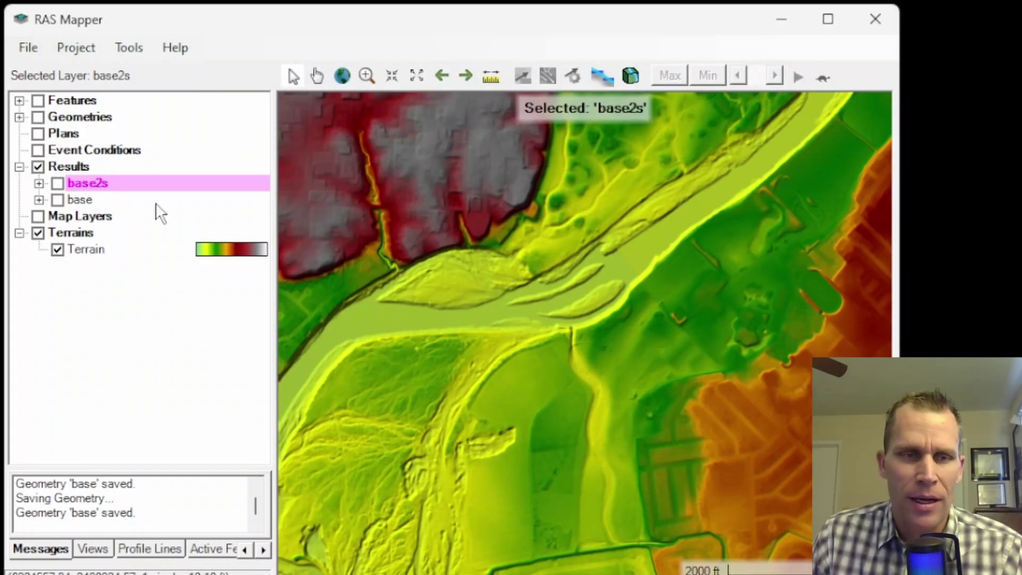
click(39, 117)
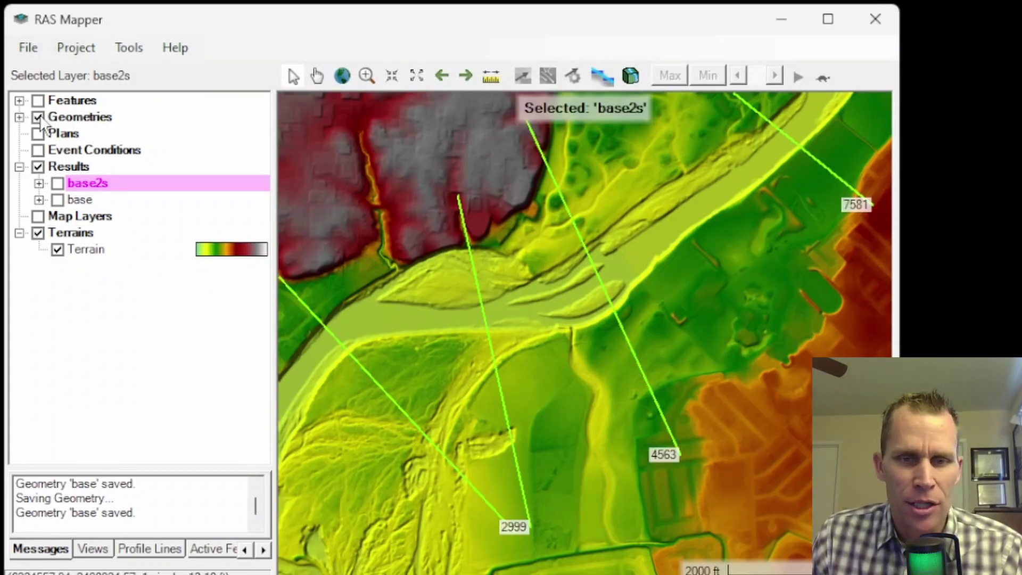
- Show the base geometry's Rivers, 2D Flow Areas and Boundary Condition Lines, then collapse Geometries
click(19, 117)
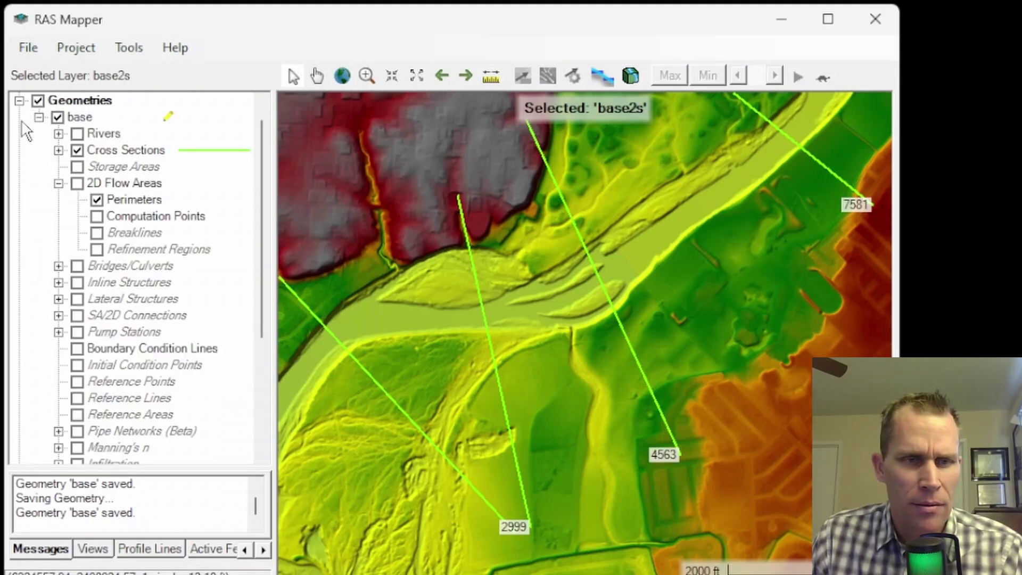
click(77, 134)
click(77, 183)
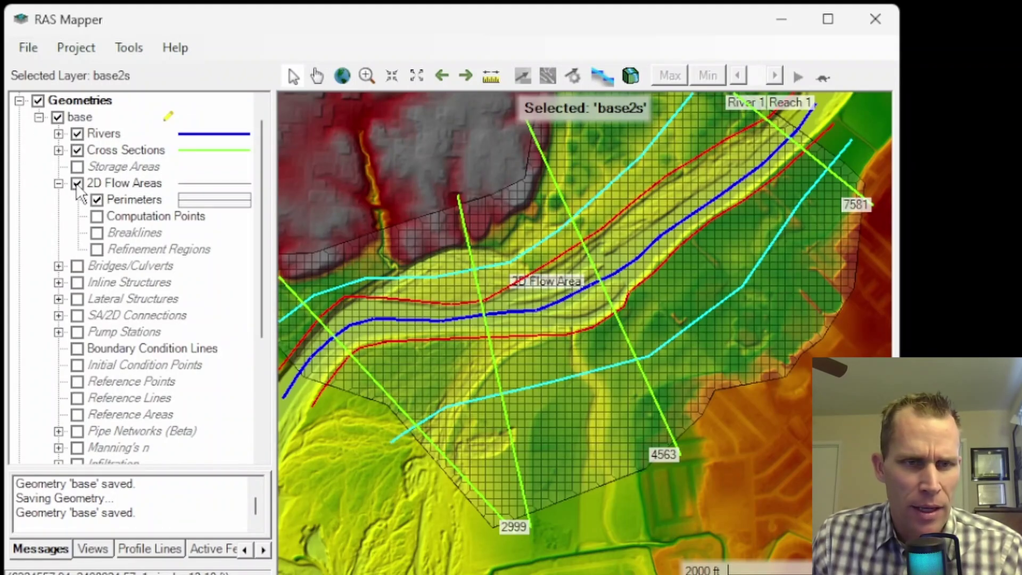
click(77, 349)
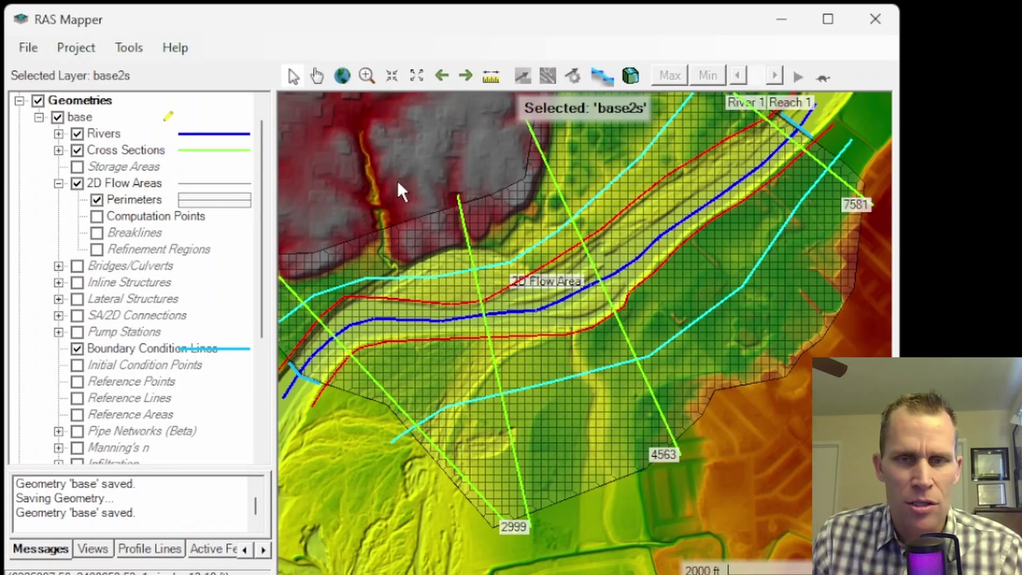
scroll(417, 158, down, 2)
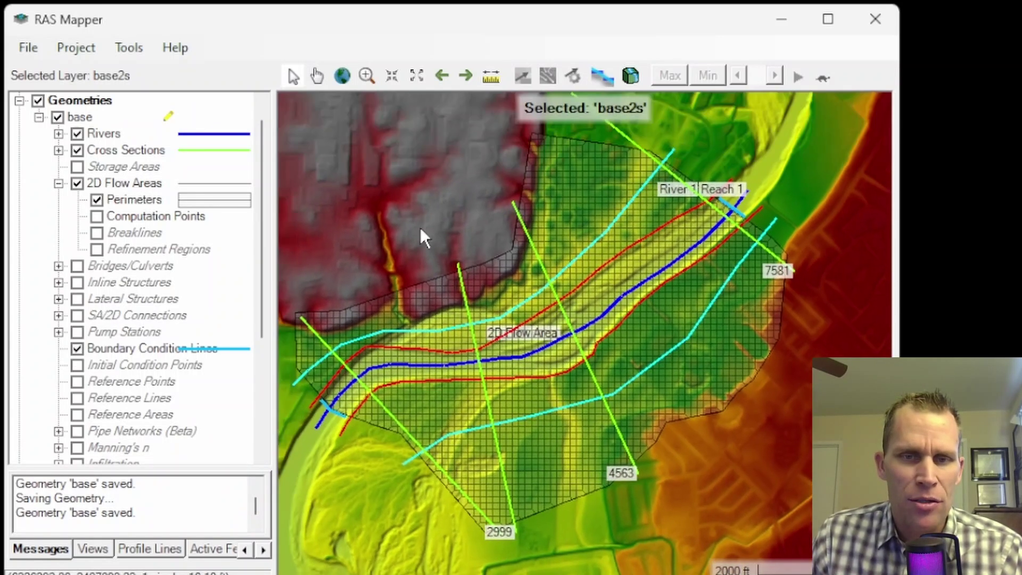
click(19, 101)
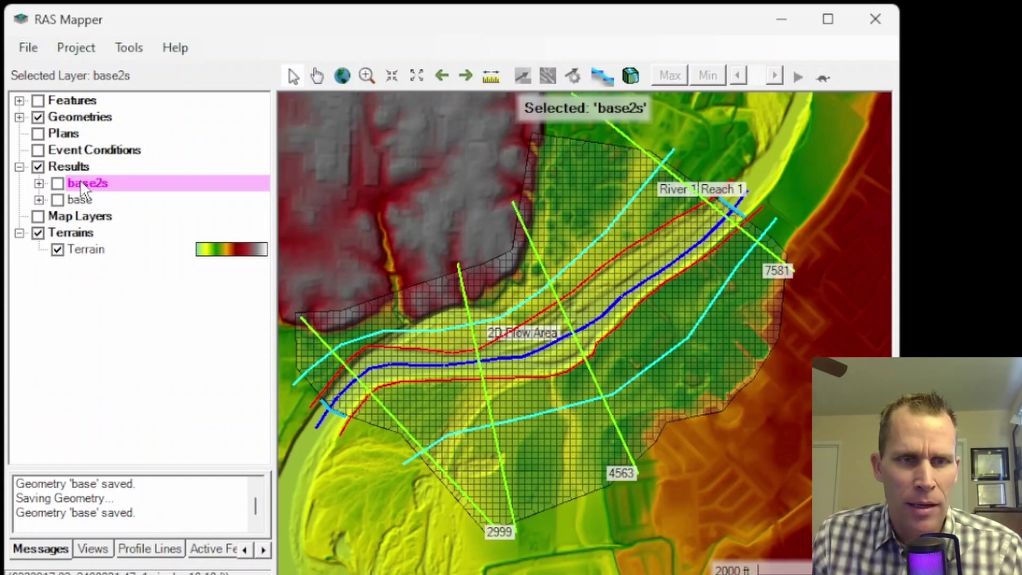
- Expand the base2s results, hide the terrain, and recentre the map on the flow area
click(39, 184)
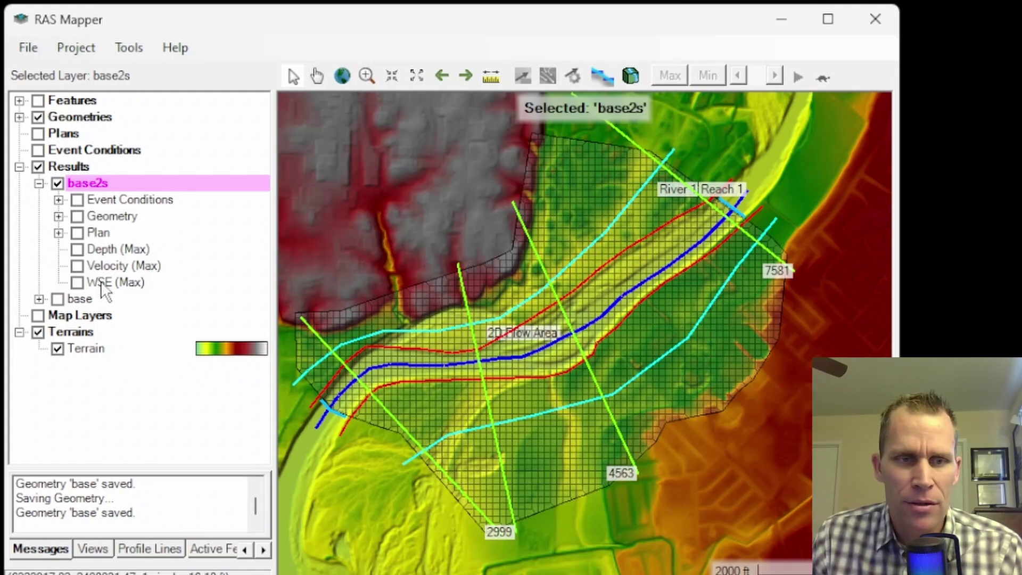
click(58, 350)
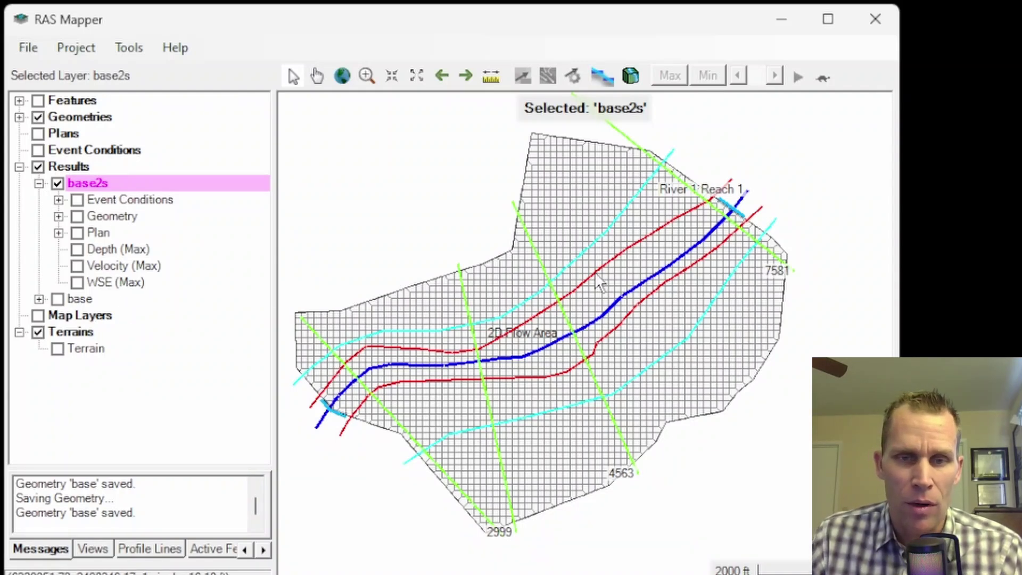
scroll(586, 277, up, 1)
drag(653, 386, 634, 311)
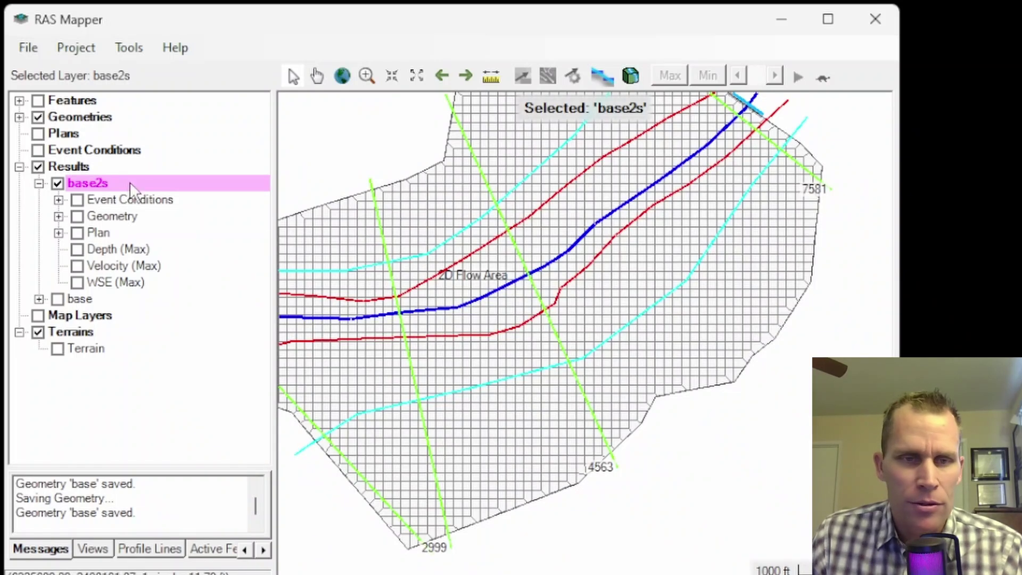
- Hide the 2D flow area mesh under the base geometry and collapse its layers
click(19, 117)
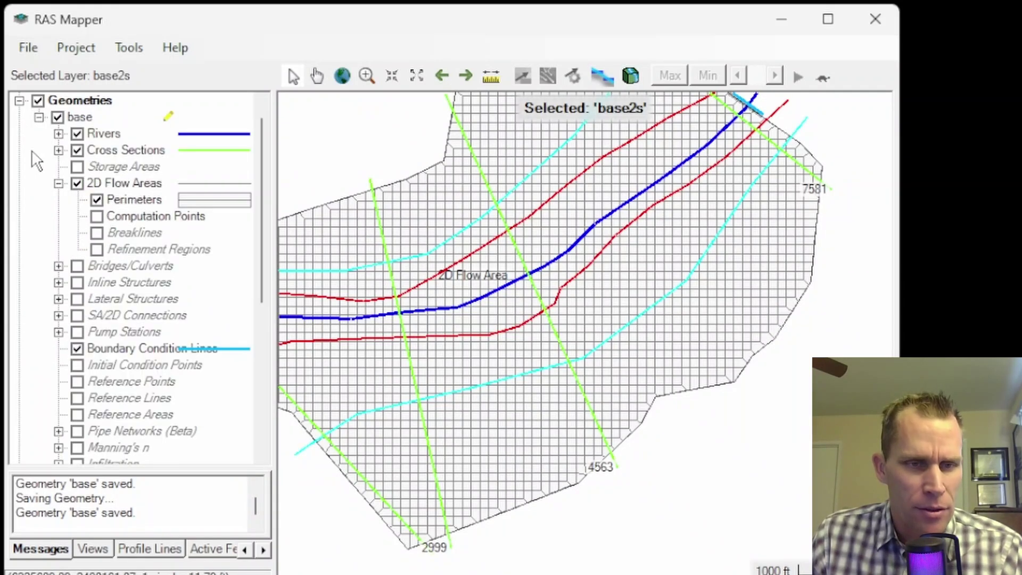
click(77, 184)
scroll(491, 232, down, 1)
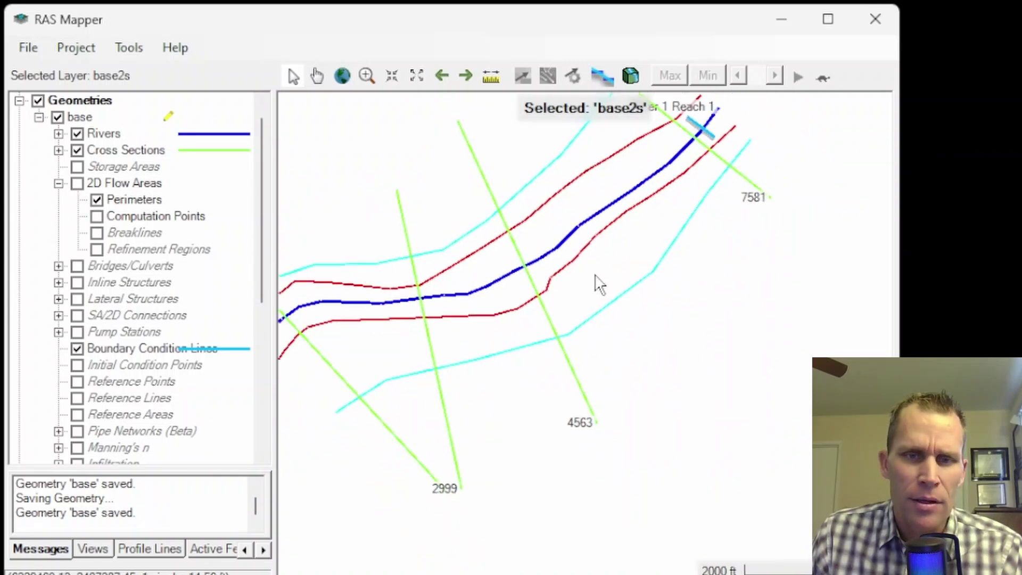
click(39, 117)
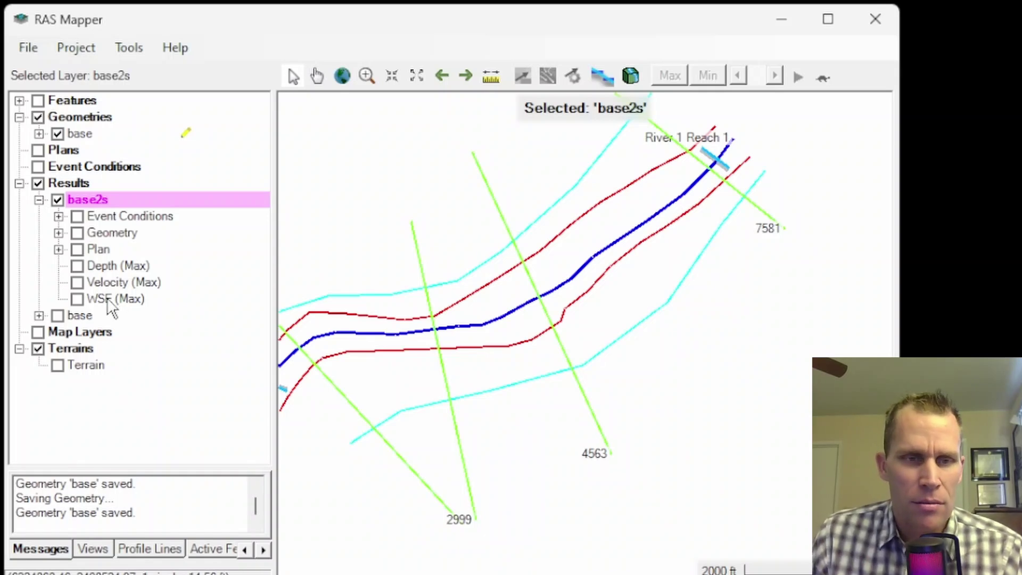
- Show the base2s Depth results and switch the depth map from Max to Min
click(77, 265)
scroll(454, 374, down, 1)
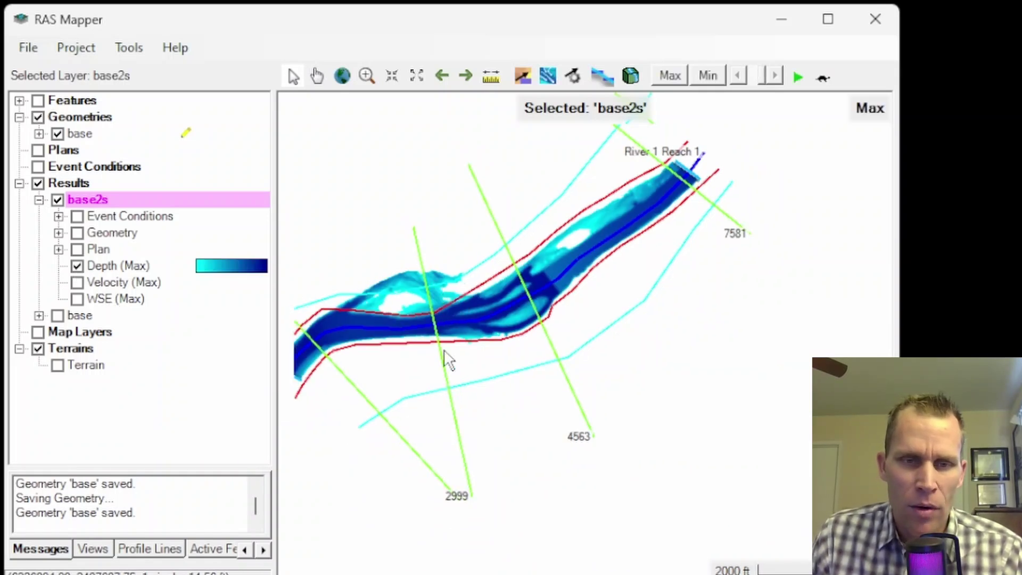
drag(468, 383, 532, 379)
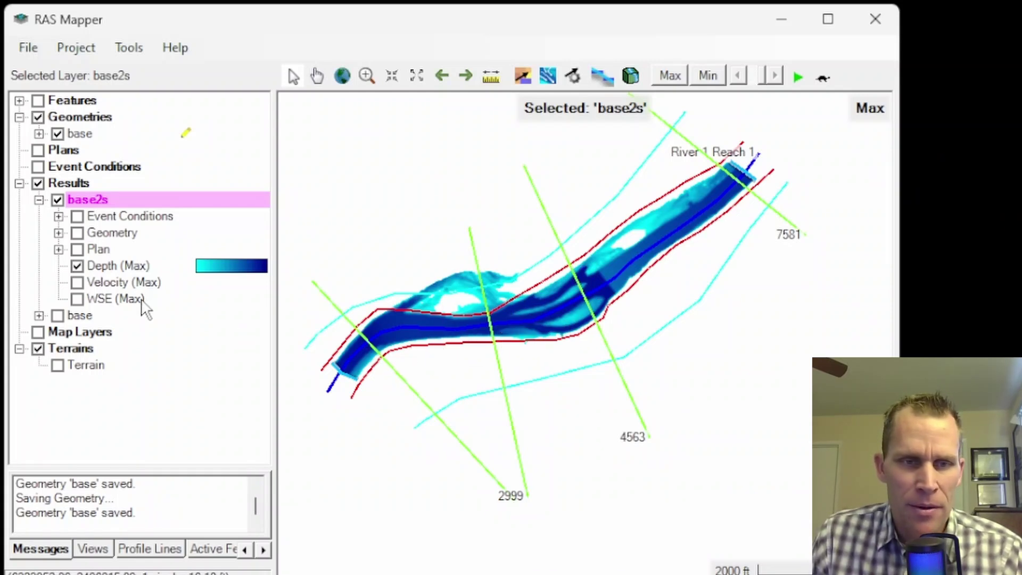
click(128, 269)
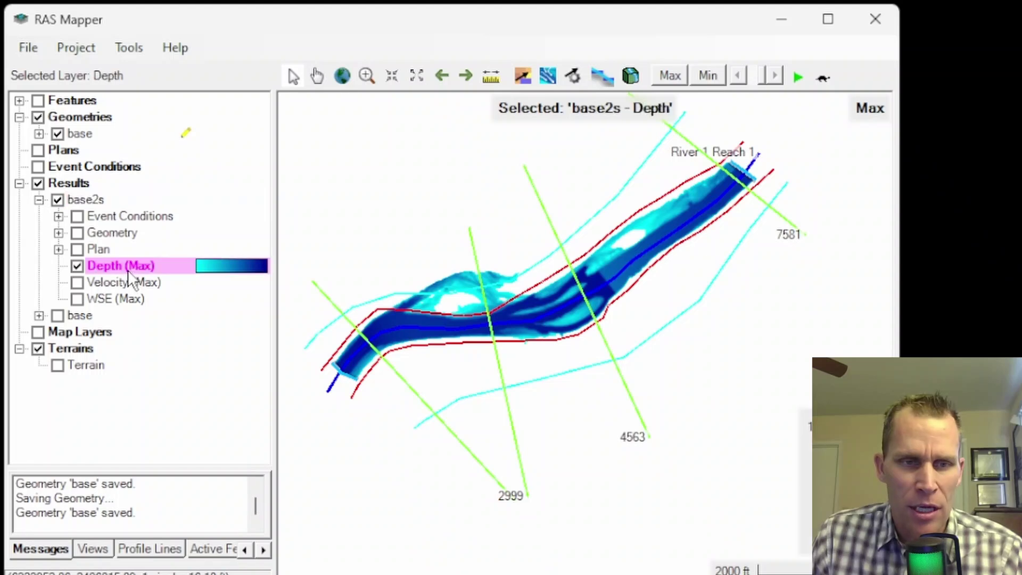
click(707, 77)
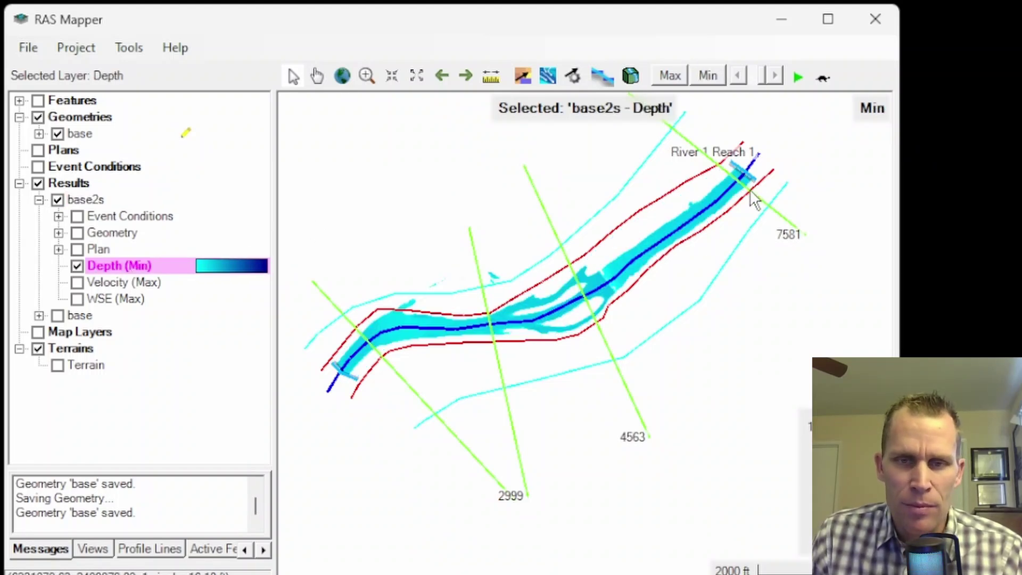
mouse_move(445, 331)
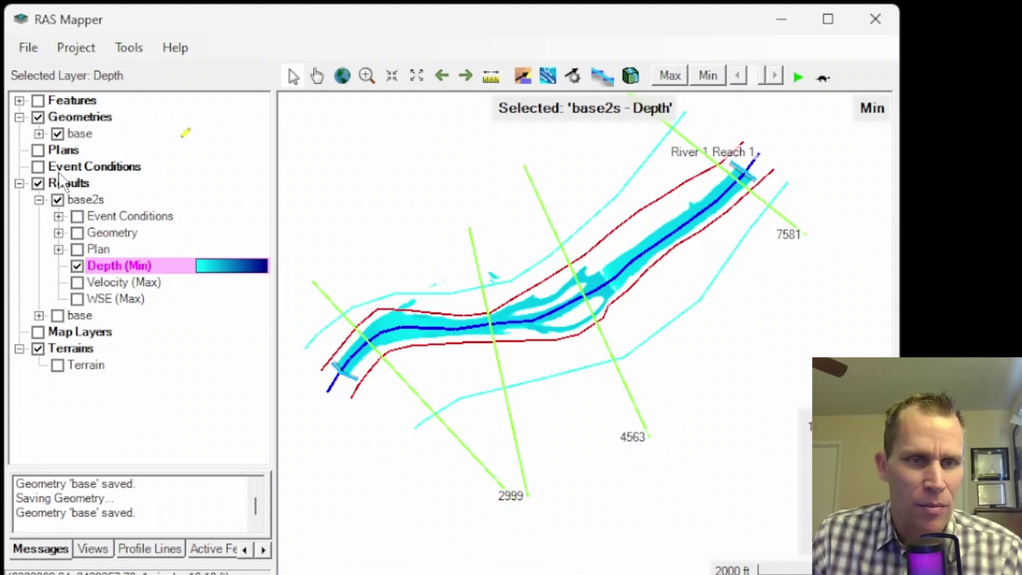
- Hide the river lines under the base geometry and collapse its layers
click(39, 134)
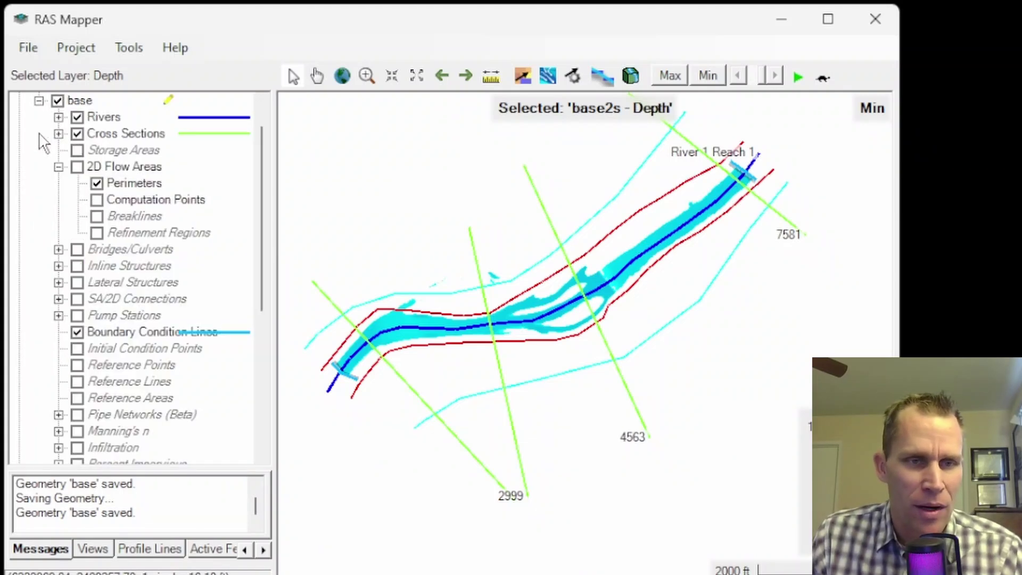
click(78, 117)
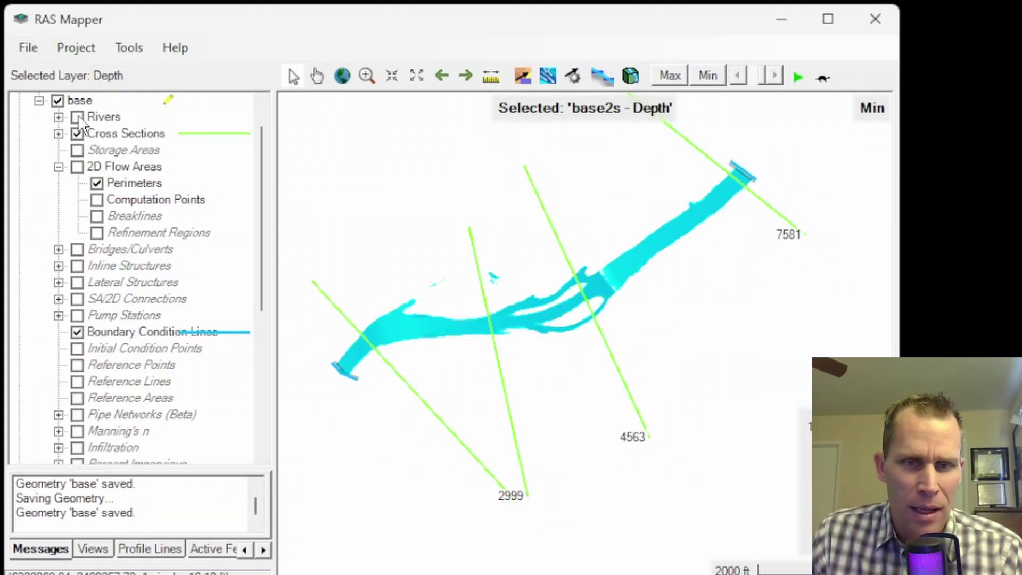
click(39, 101)
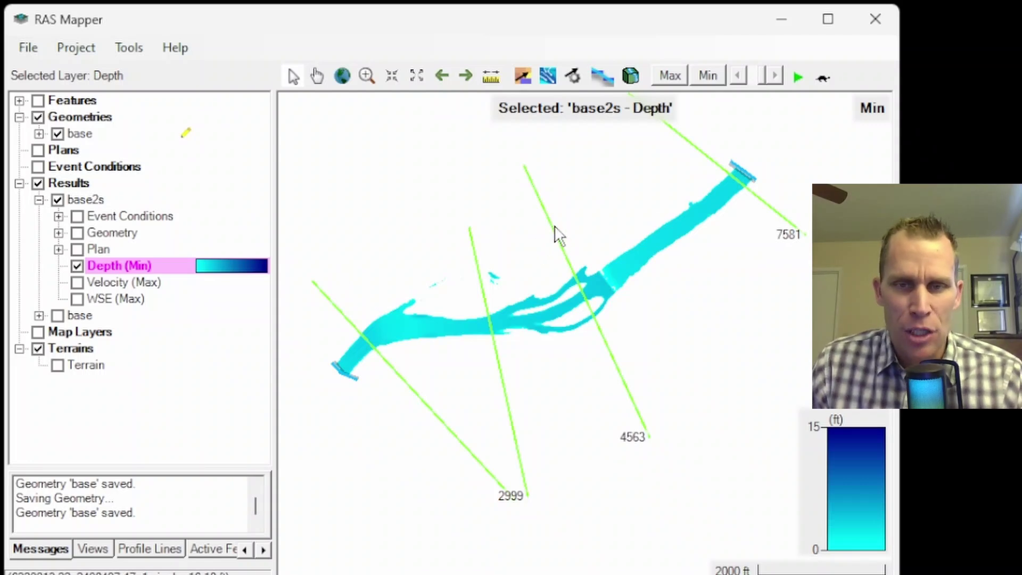
- Switch depth back to Max and try the Velocity (Max) and WSE (Max) layers
click(672, 75)
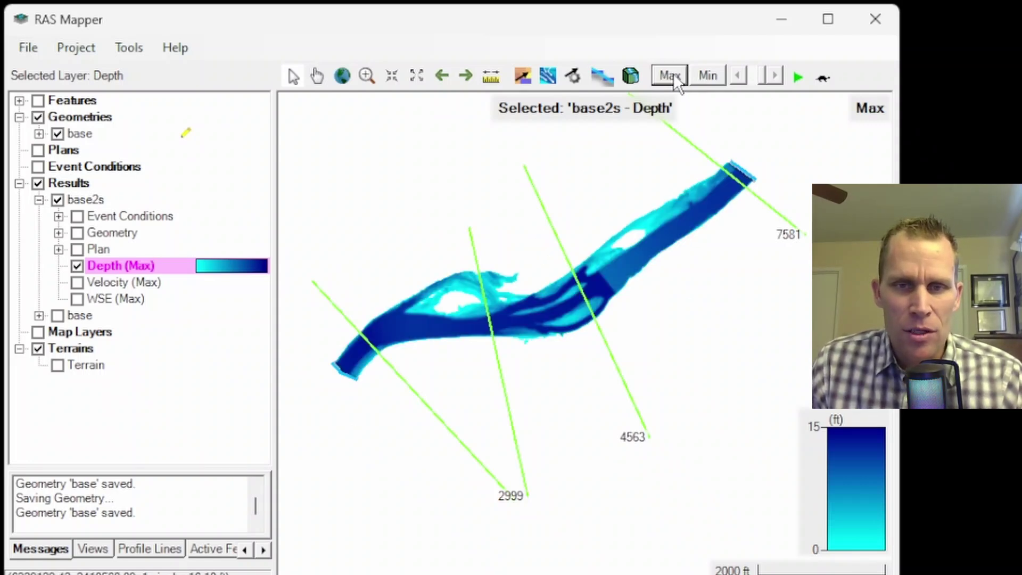
click(78, 282)
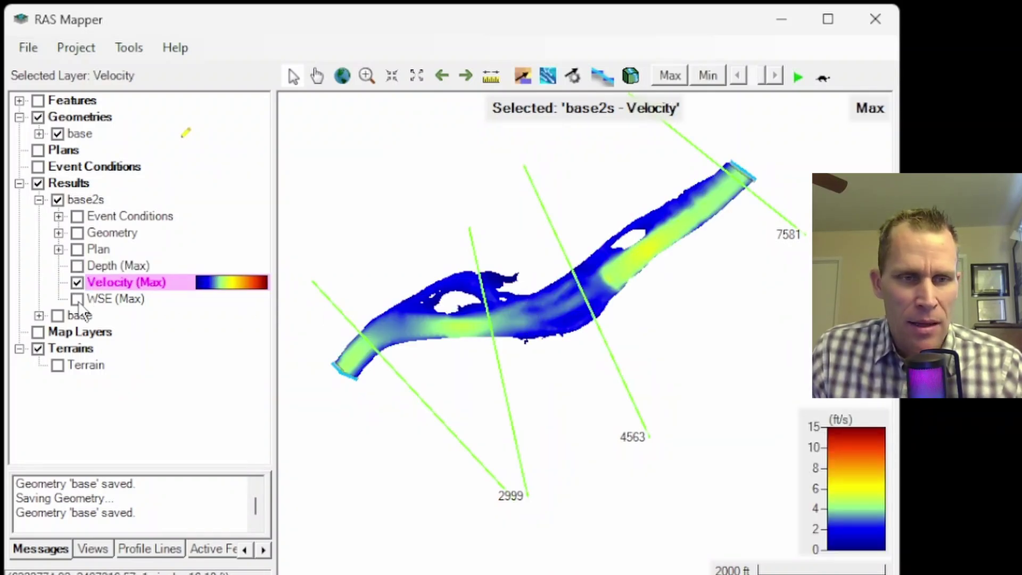
click(77, 282)
click(77, 299)
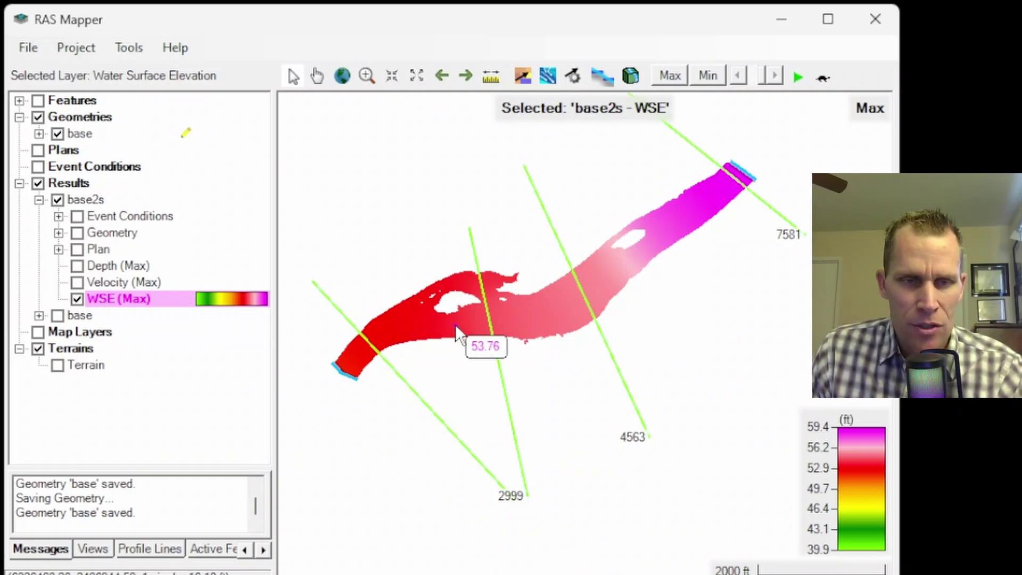
click(77, 299)
- Set the base2s Velocity layer to Min, then re-check Depth (Max) as the active layer
click(77, 283)
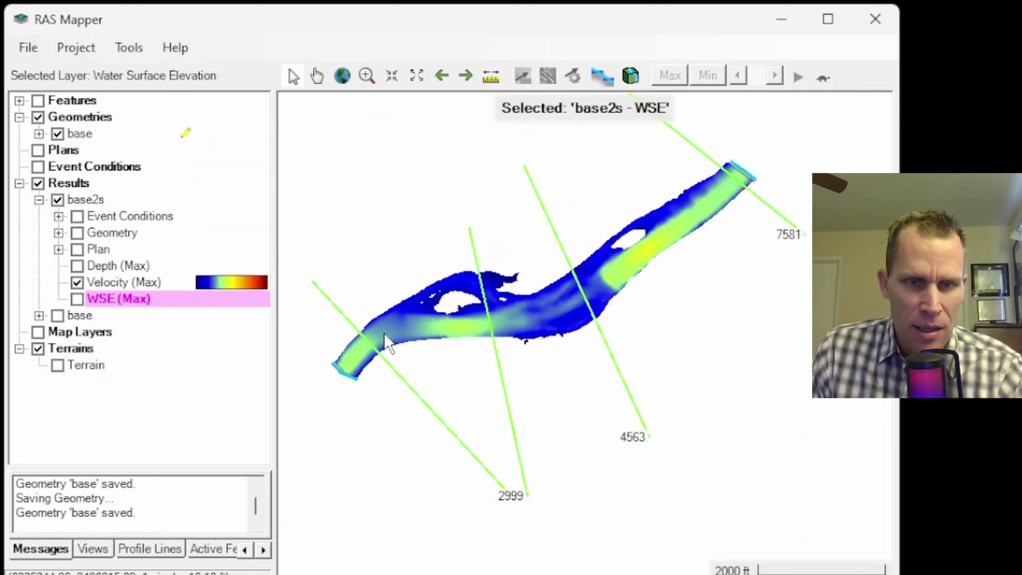
click(107, 283)
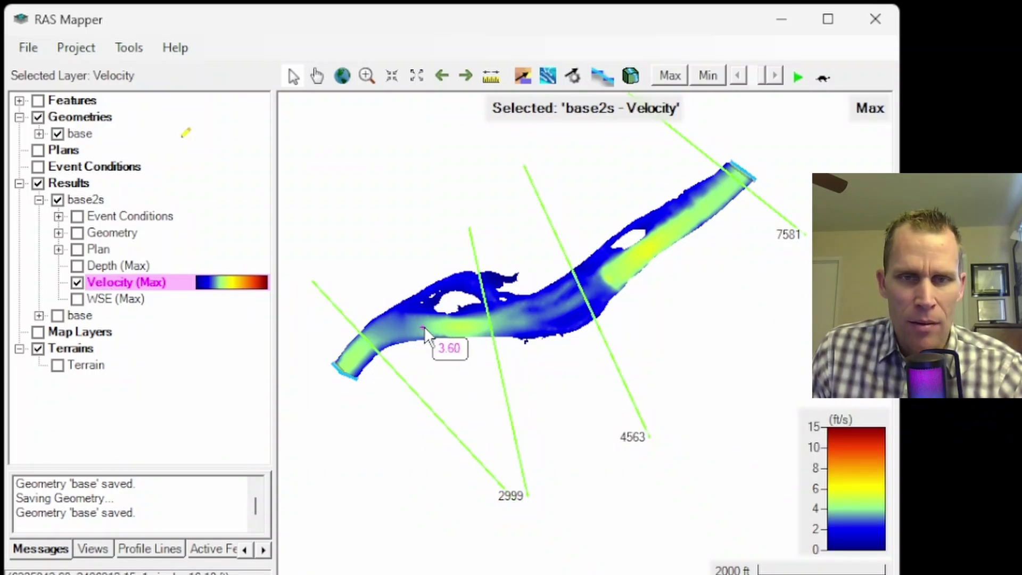
click(708, 77)
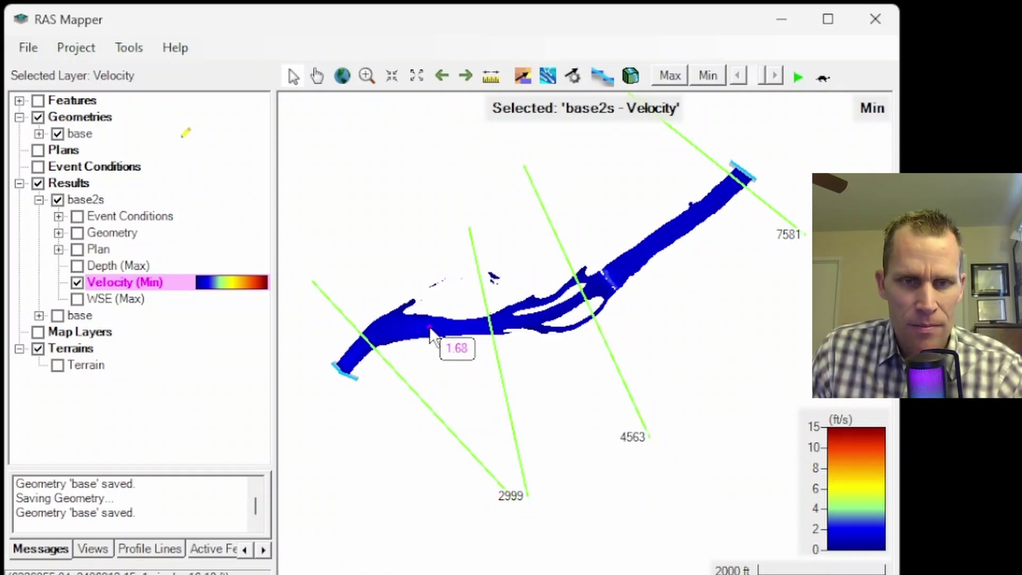
click(112, 266)
click(77, 282)
click(77, 266)
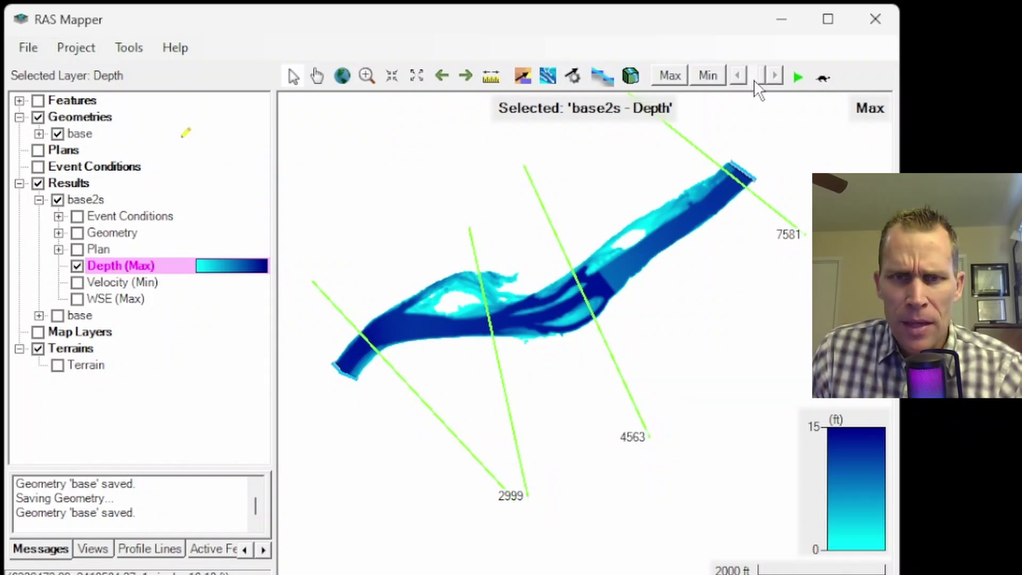
- Widen the window, rewind depth to 01JAN2020 00:00:00 and animate it
drag(899, 126, 989, 126)
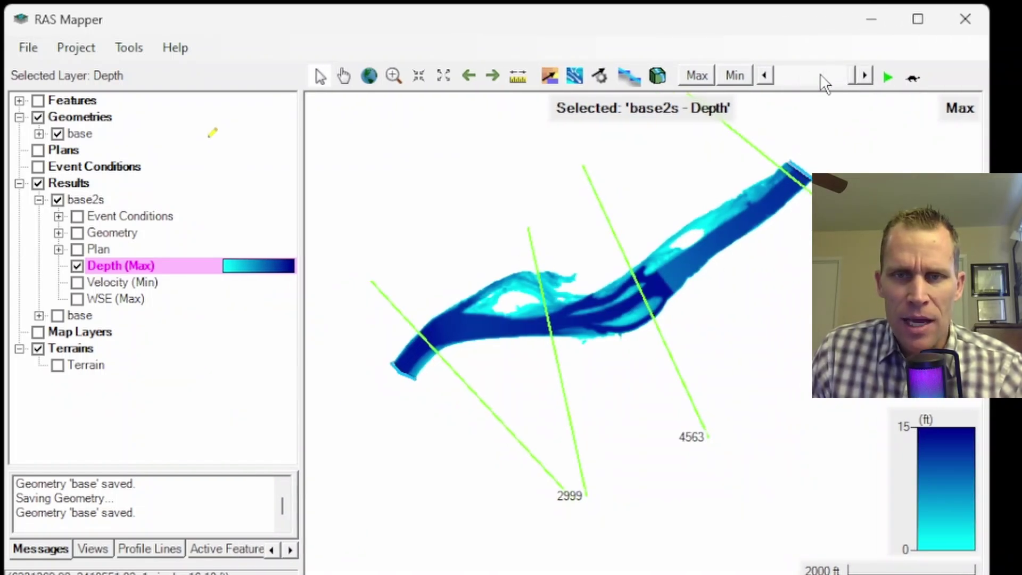
drag(852, 78, 778, 81)
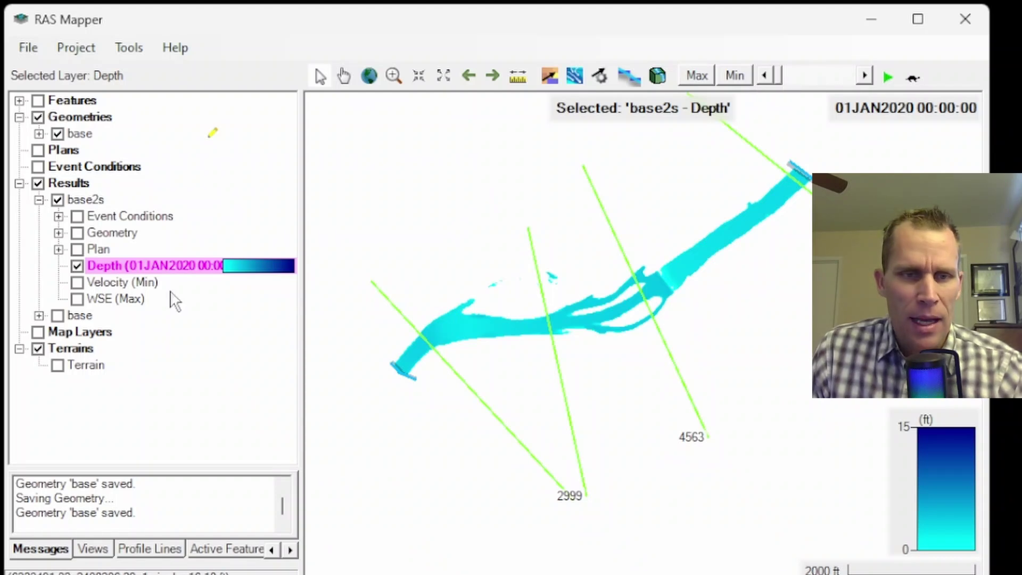
click(888, 77)
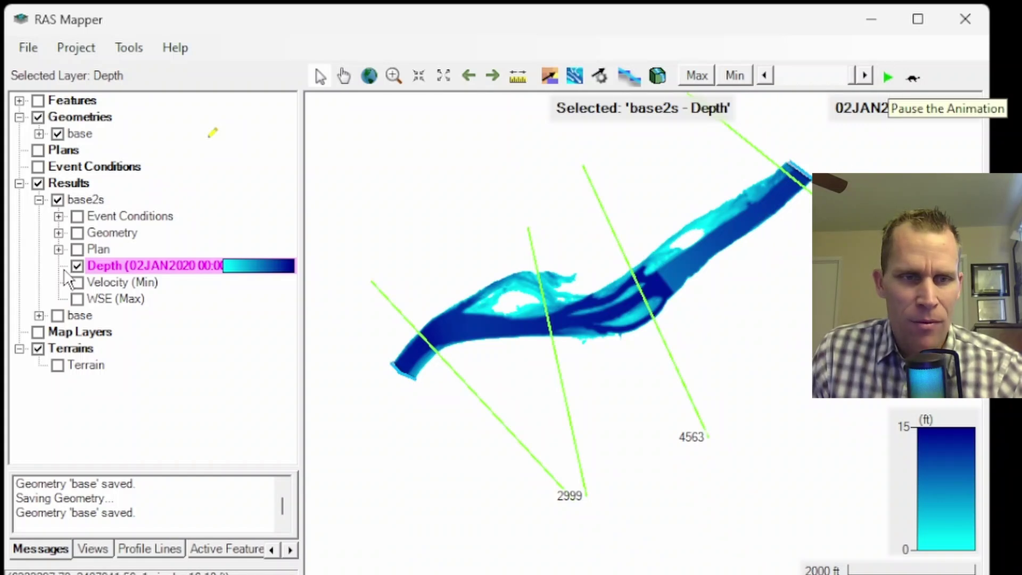
- Switch to the Velocity layer and animate it from the first time step to 02JAN2020 00:00:00
click(77, 282)
click(77, 266)
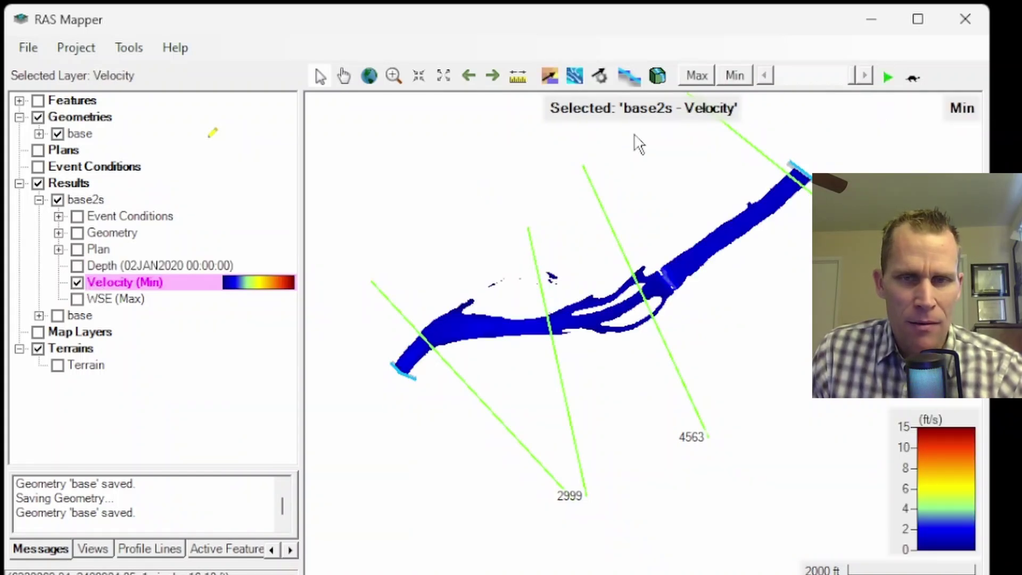
drag(849, 77, 772, 85)
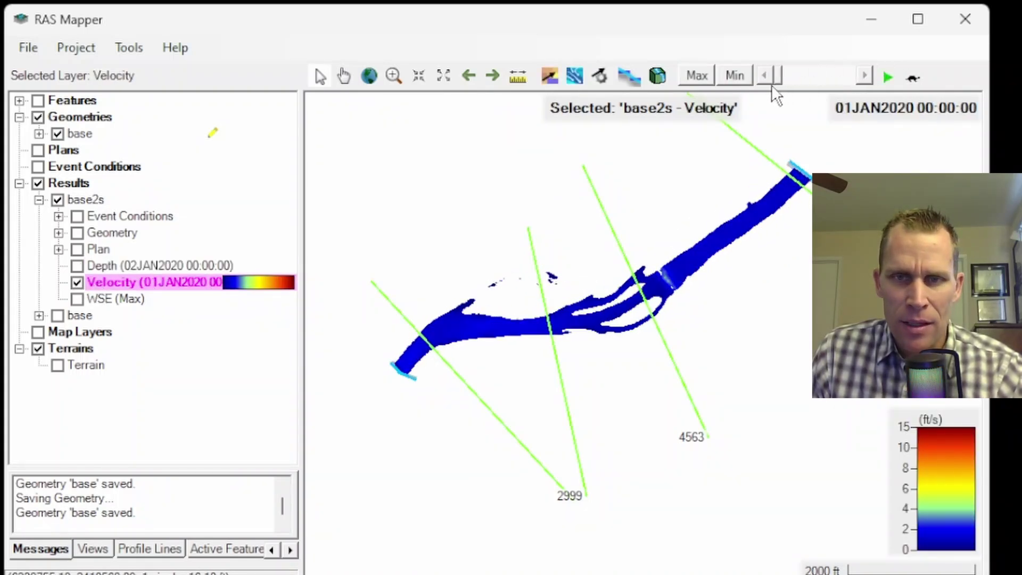
click(881, 78)
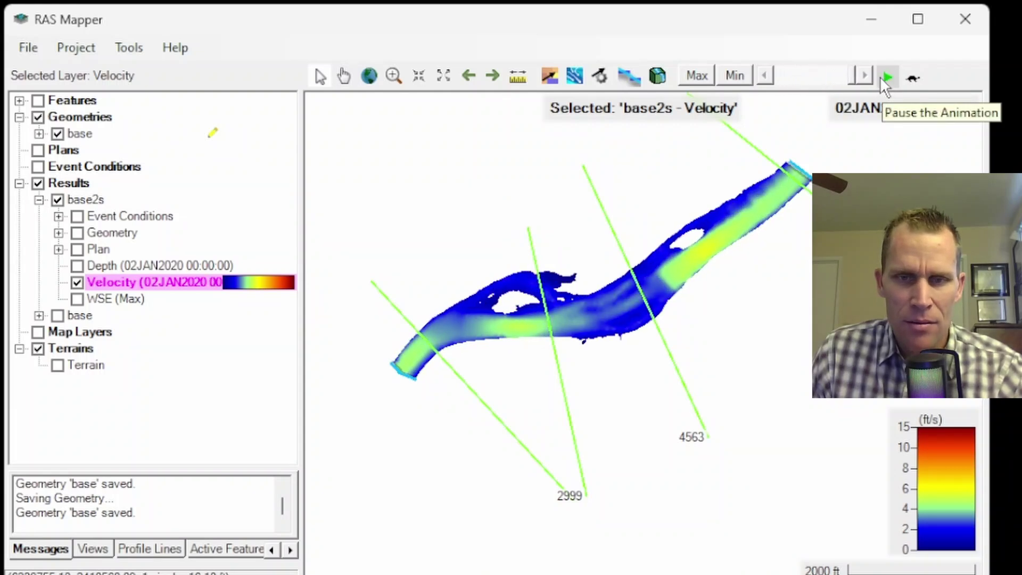
click(77, 316)
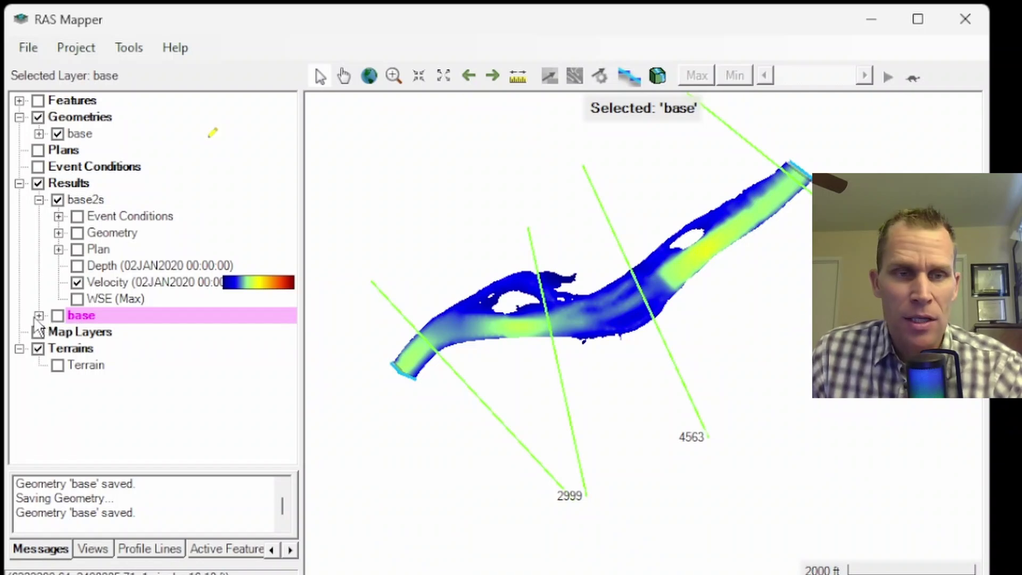
click(85, 201)
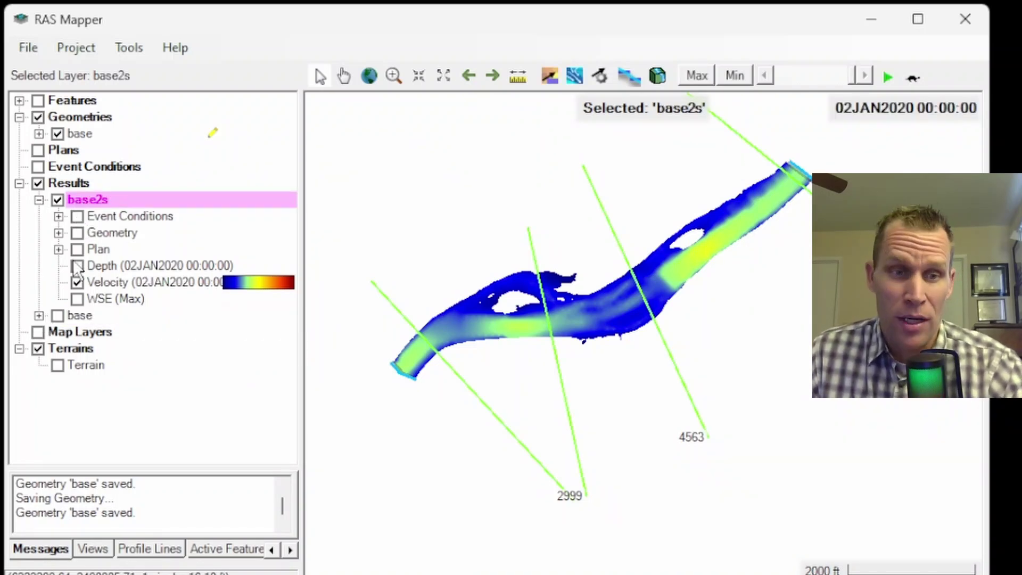
- Hide base2s Velocity, show the base results on the map, and collapse both results groups
click(39, 316)
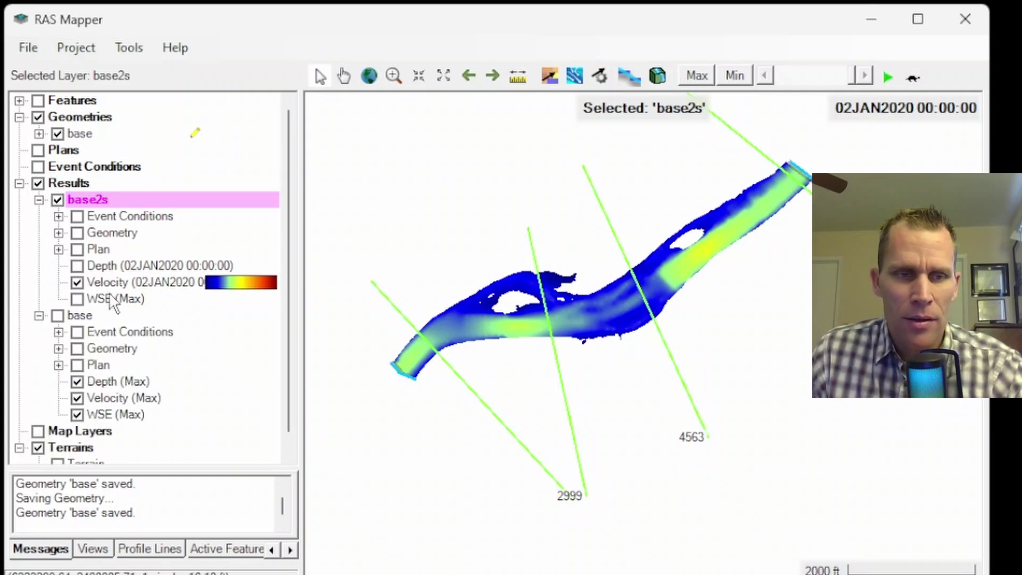
click(78, 283)
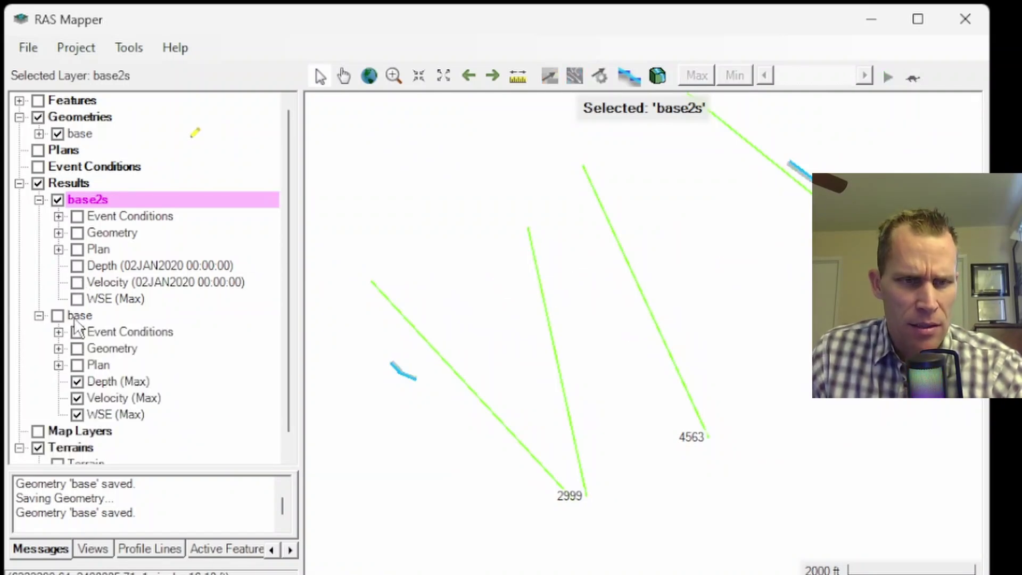
click(58, 316)
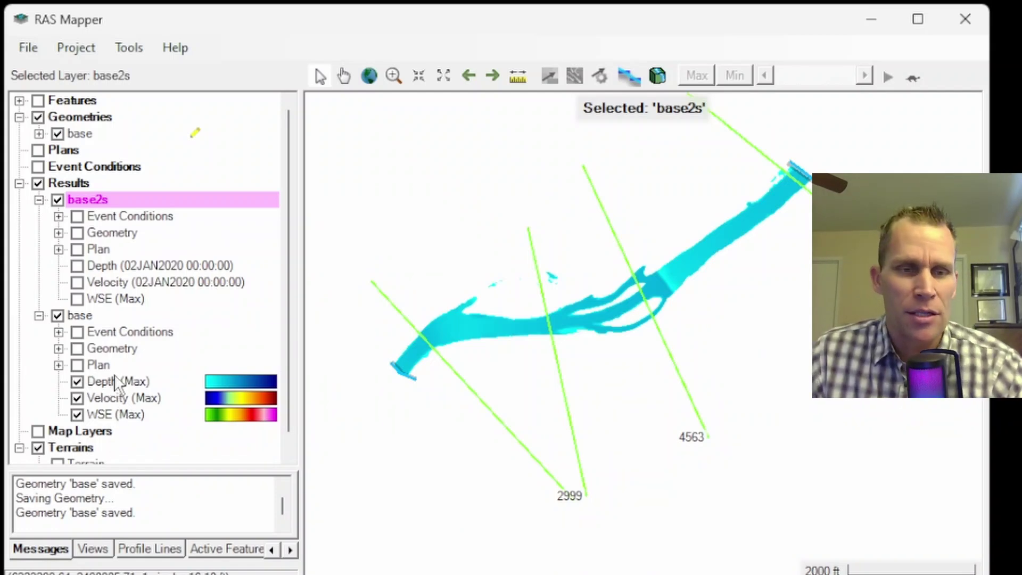
click(39, 316)
click(39, 200)
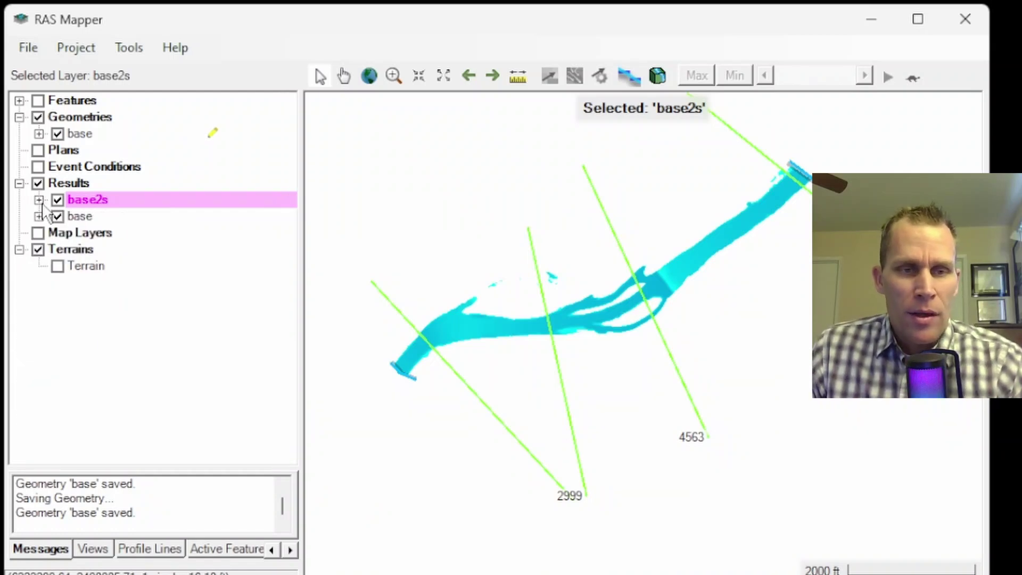
click(80, 216)
right_click(80, 217)
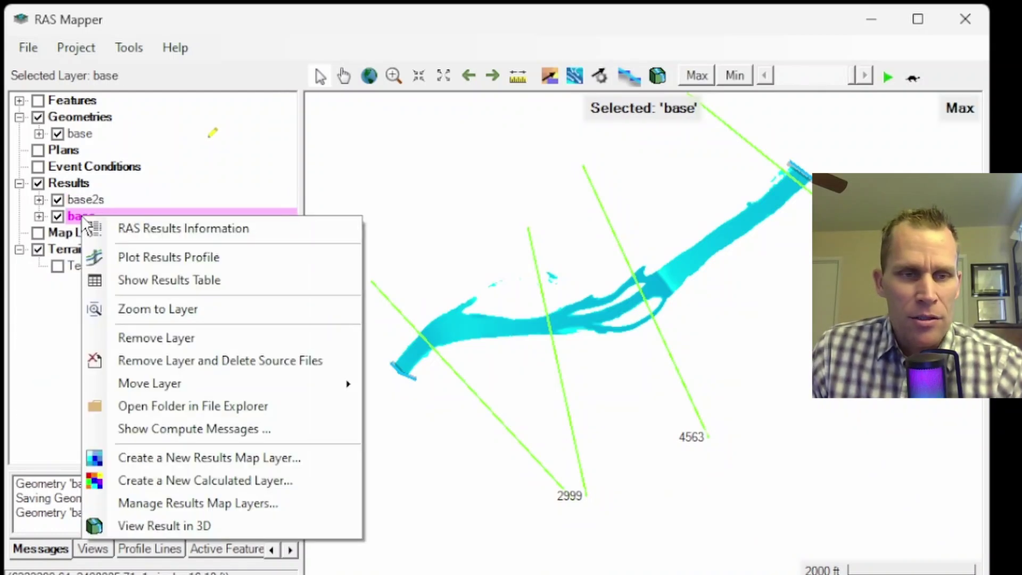
mouse_move(184, 383)
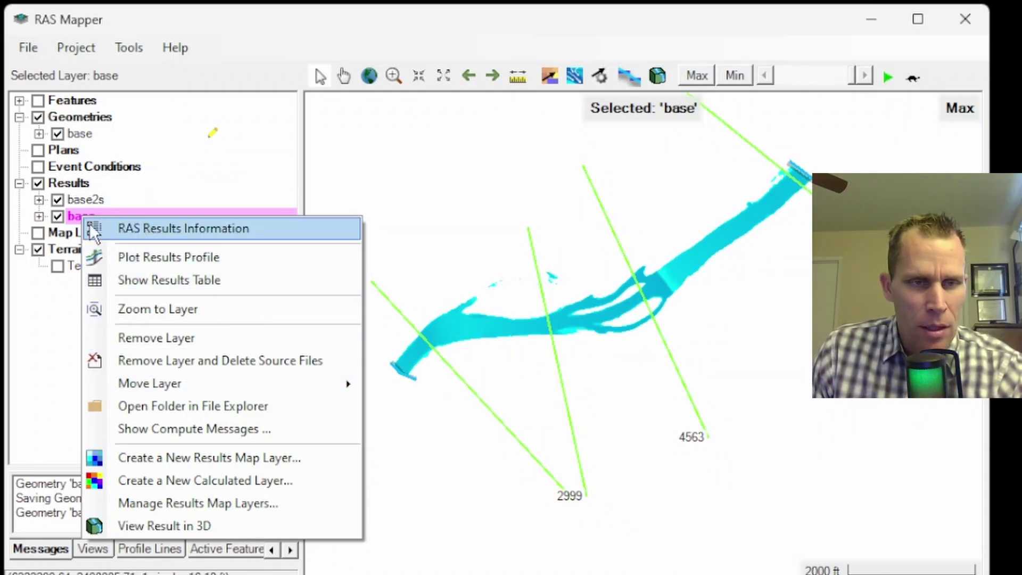
click(72, 218)
- Move the base2s Depth layer down one place, below Velocity
click(75, 201)
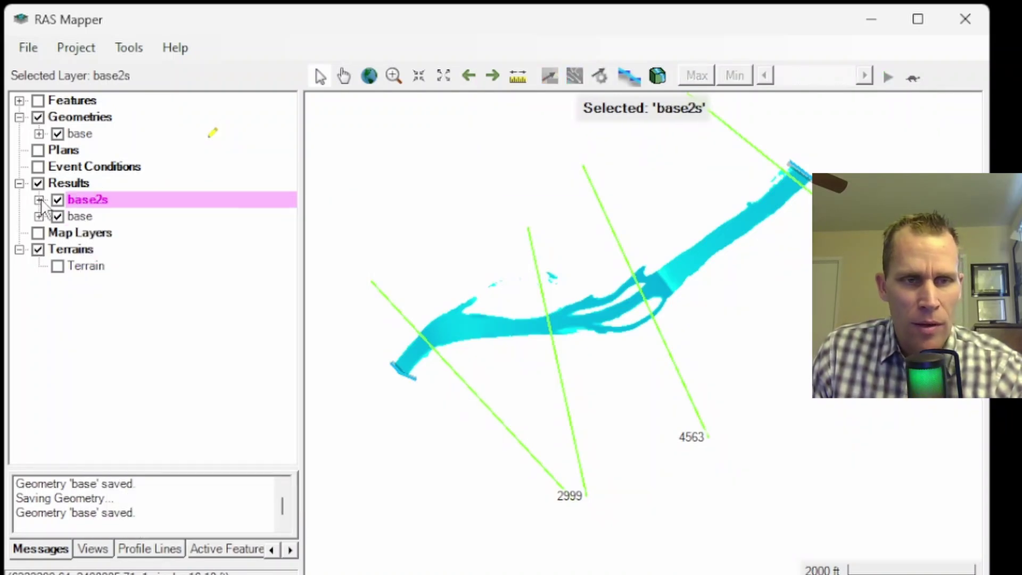
click(39, 199)
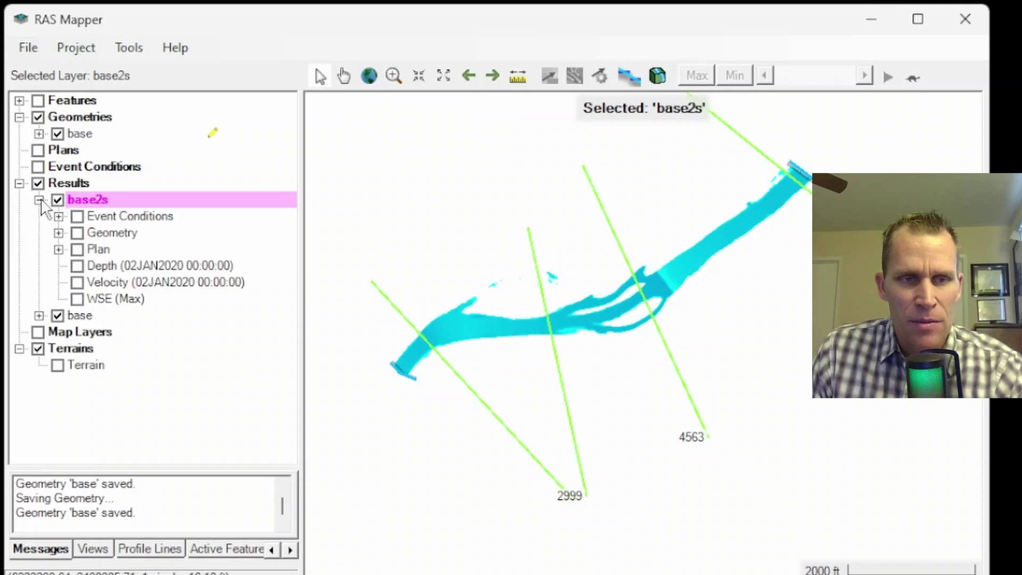
click(103, 266)
right_click(102, 267)
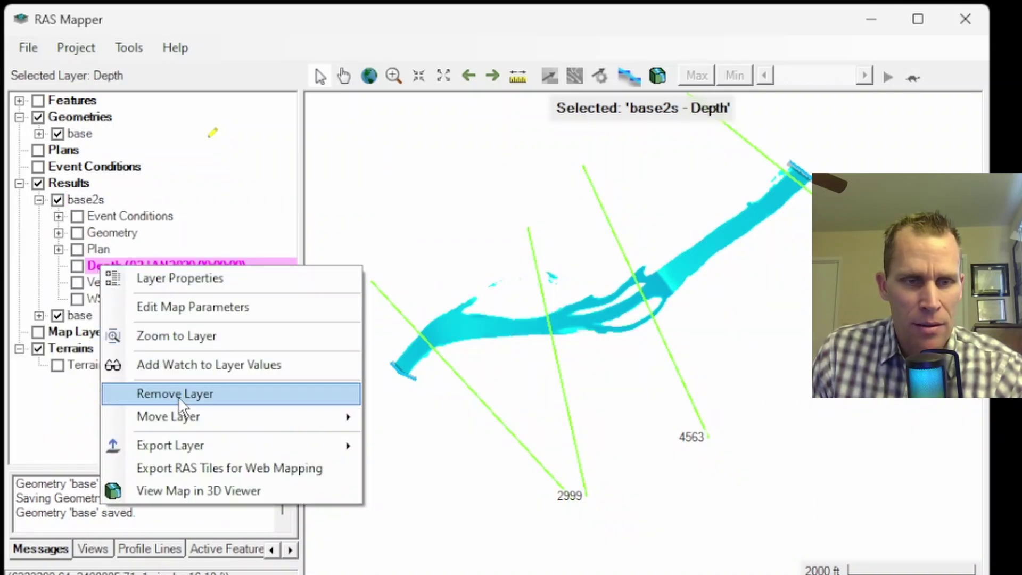
mouse_move(292, 418)
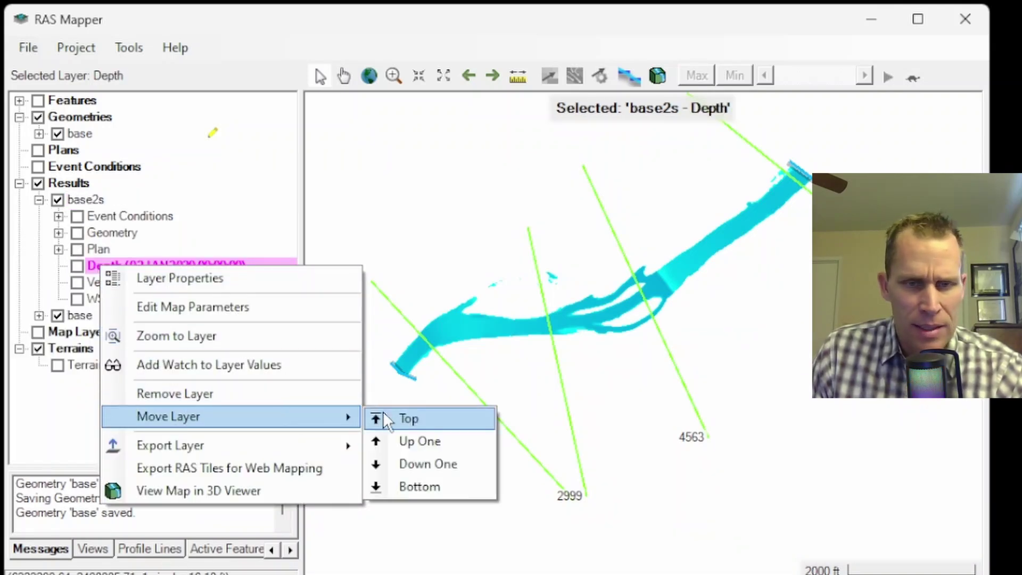
click(413, 461)
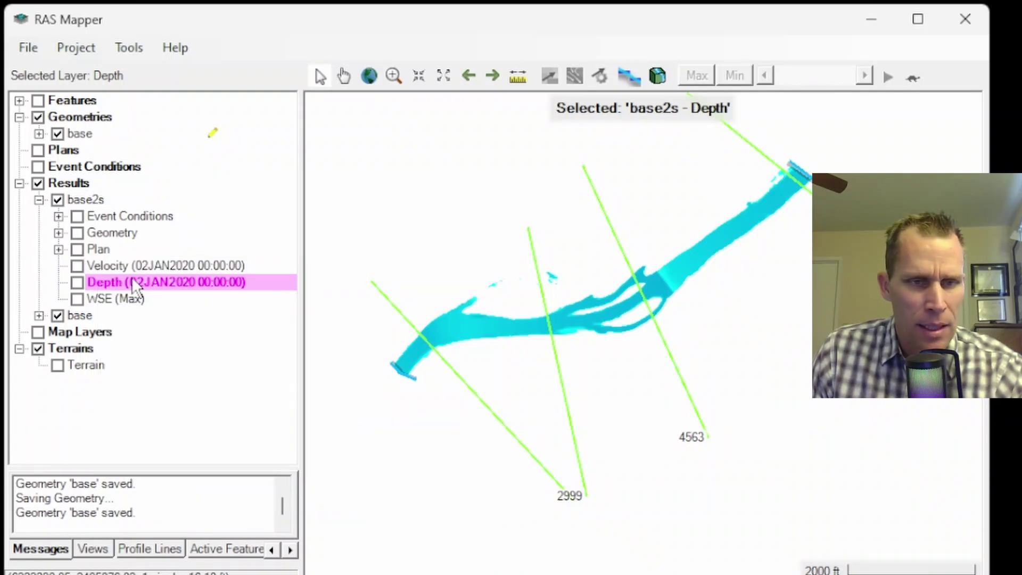
click(122, 269)
click(122, 283)
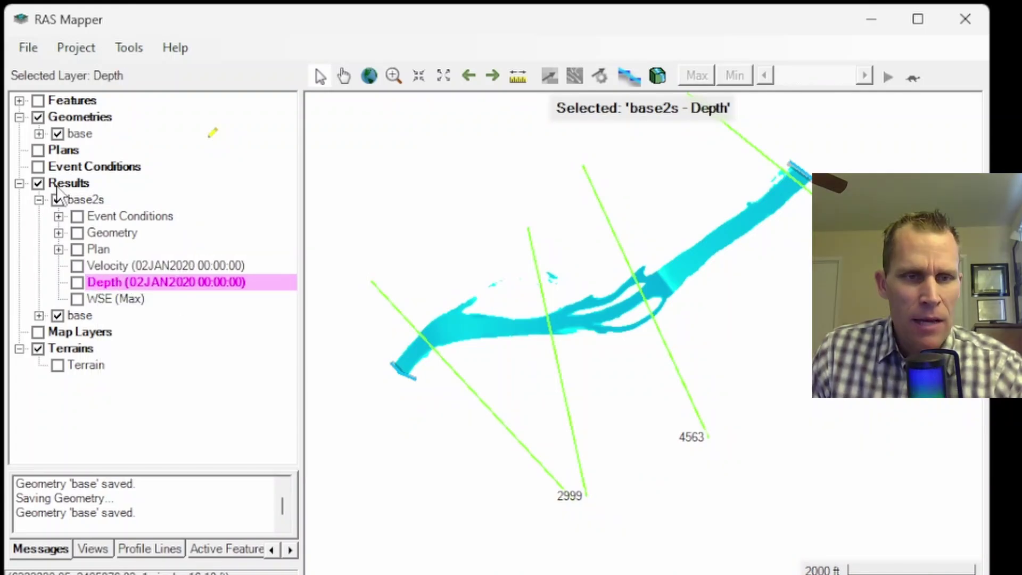
click(81, 202)
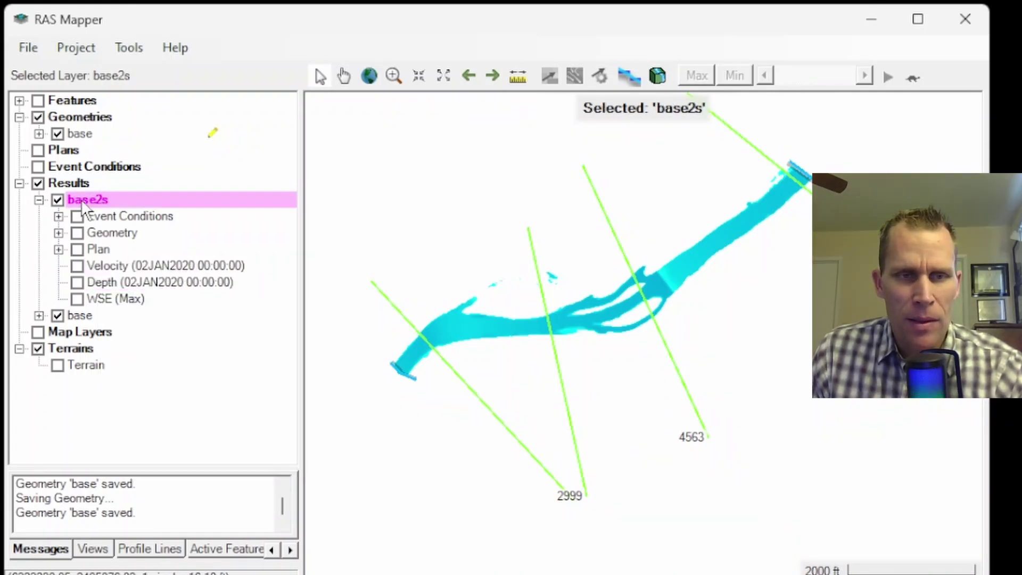
right_click(86, 196)
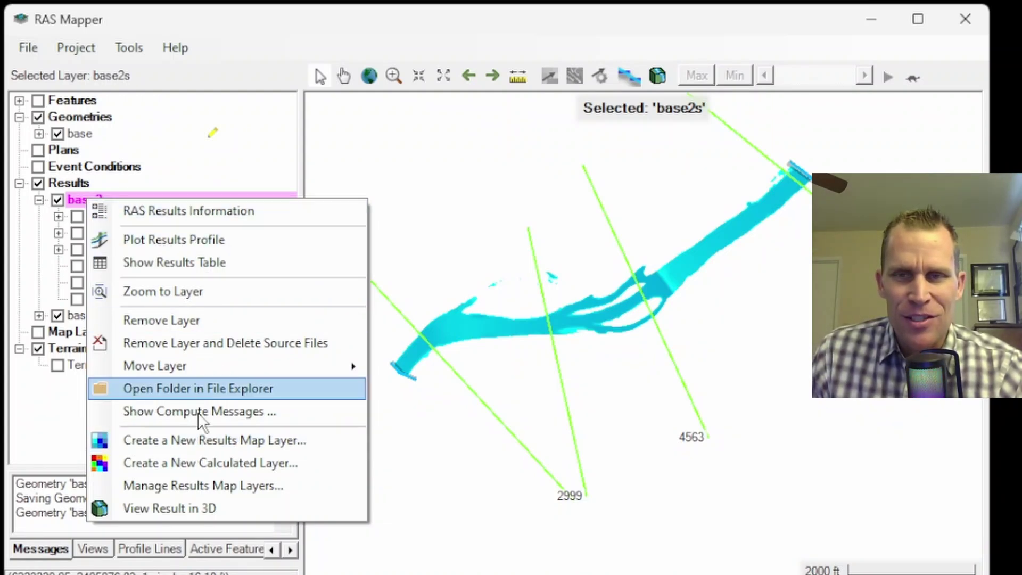
click(150, 215)
drag(327, 0, 347, 50)
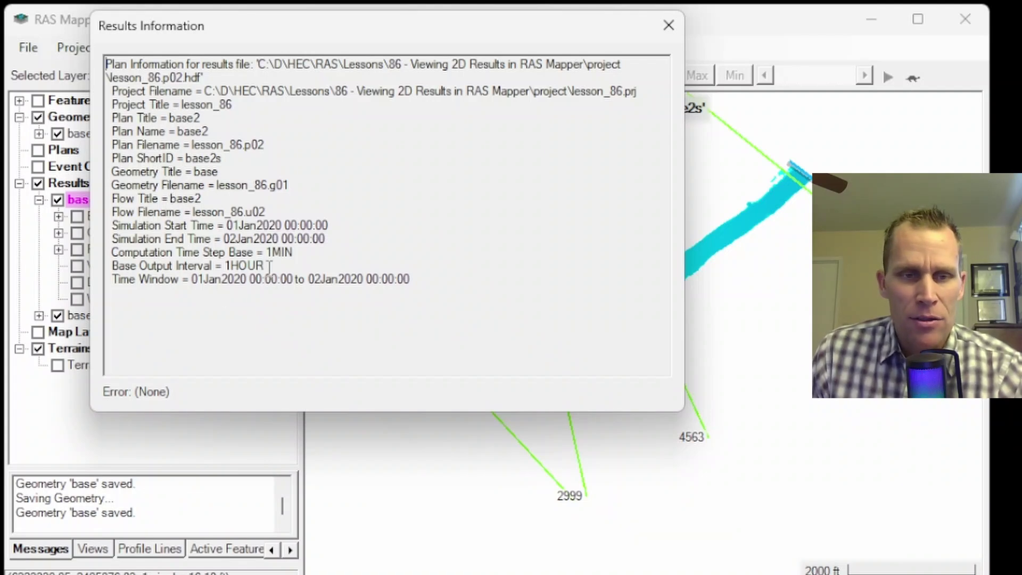
click(662, 26)
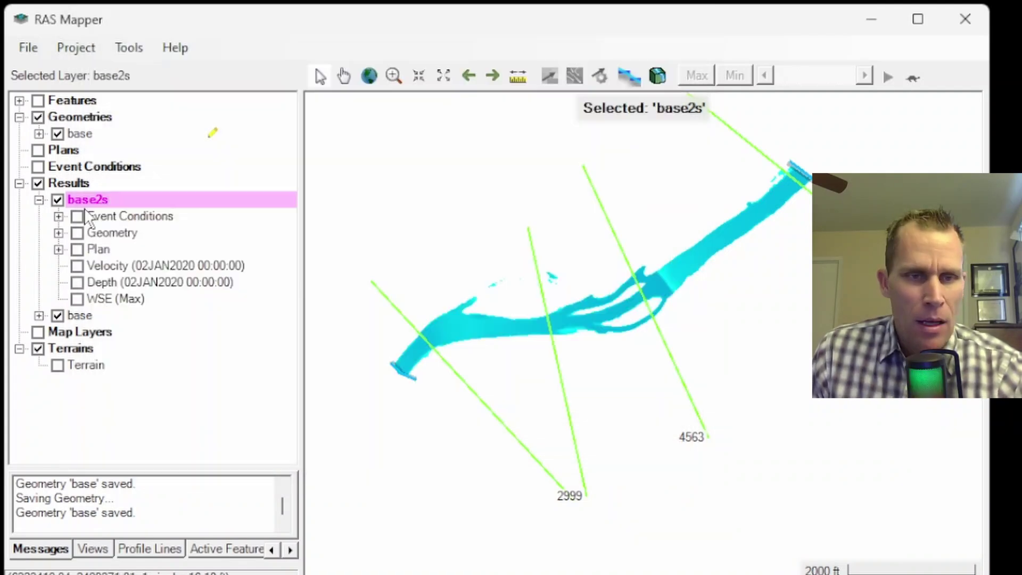
right_click(84, 204)
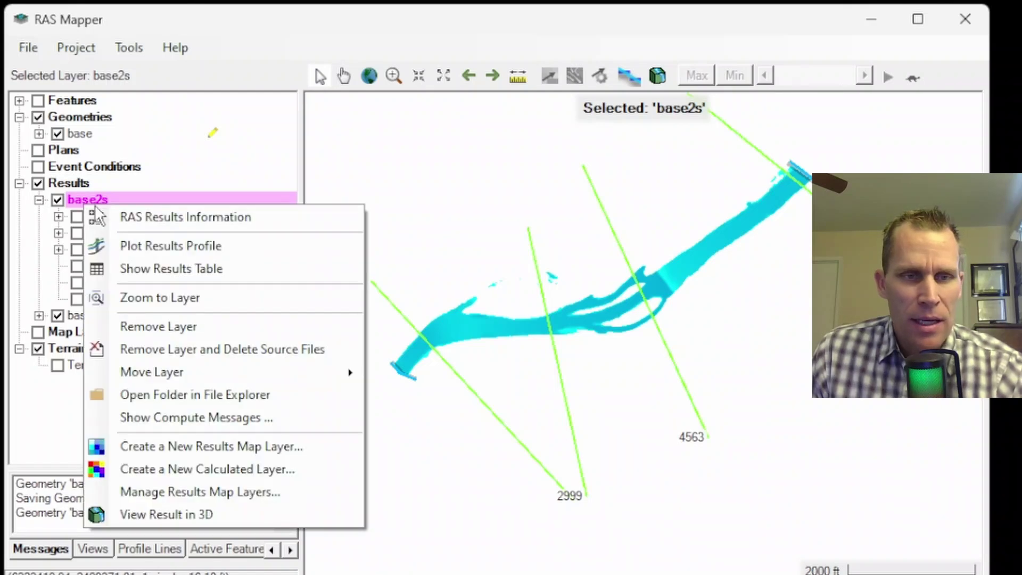
click(167, 246)
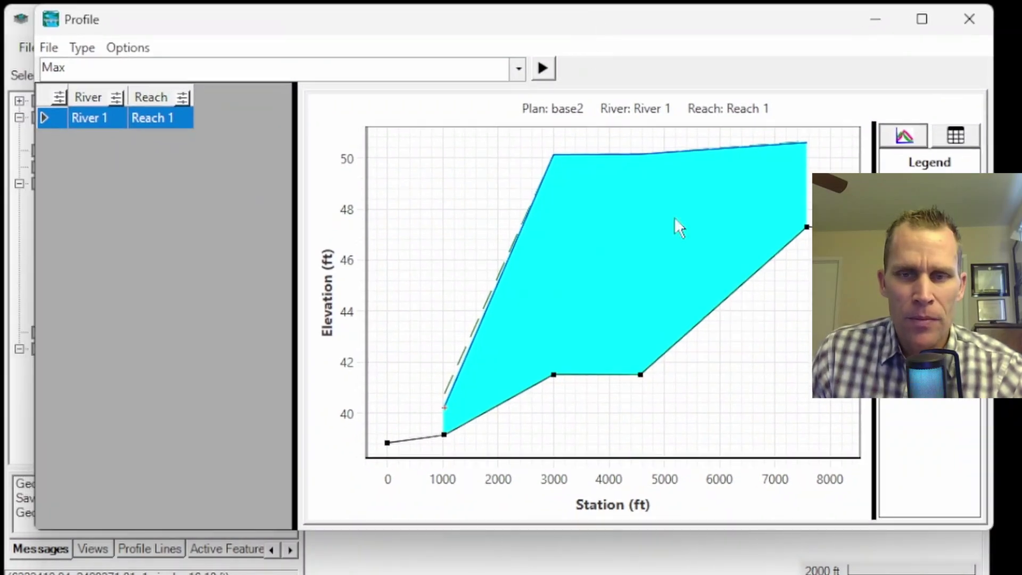
click(969, 19)
click(127, 38)
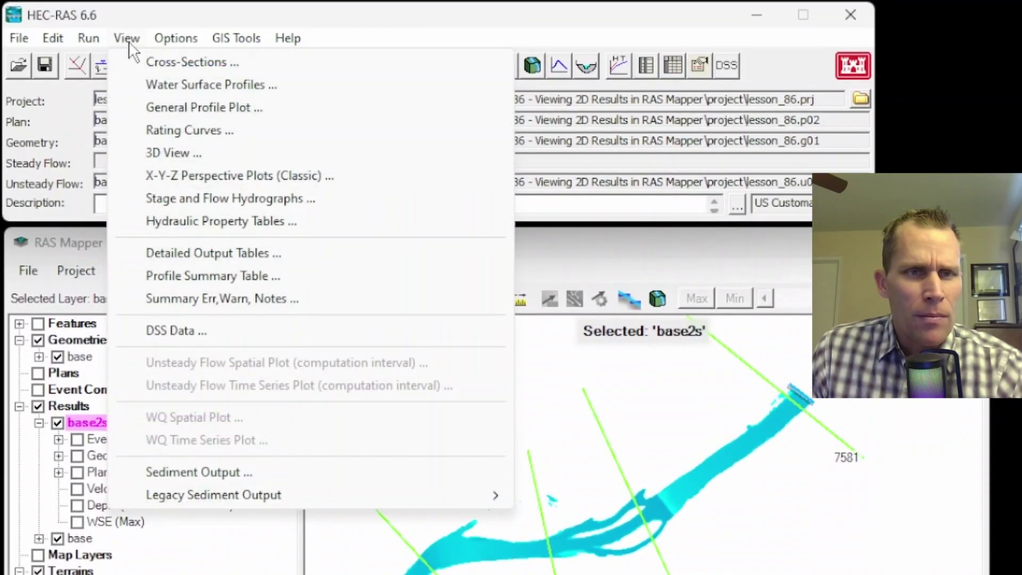
click(159, 83)
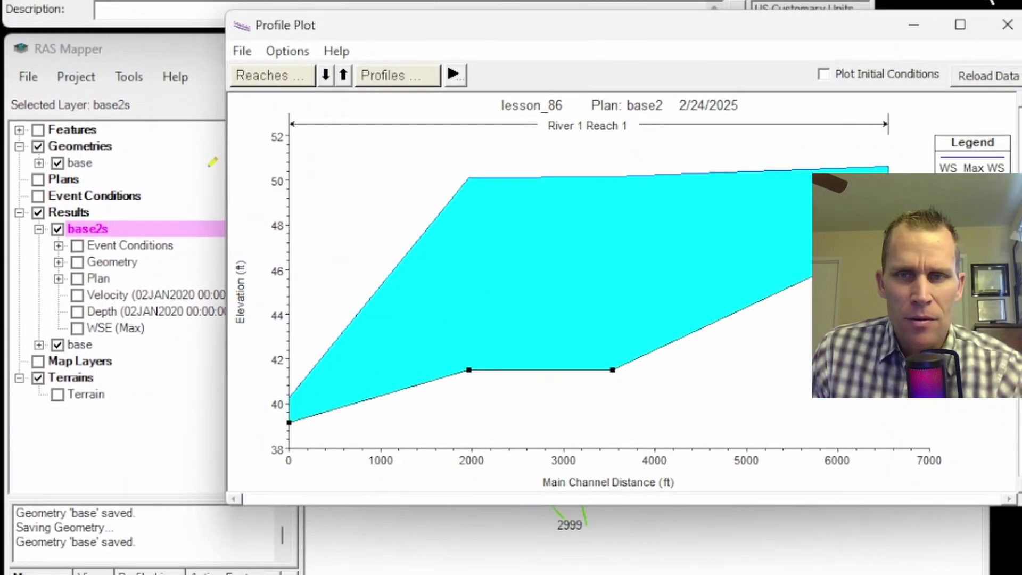
click(1005, 25)
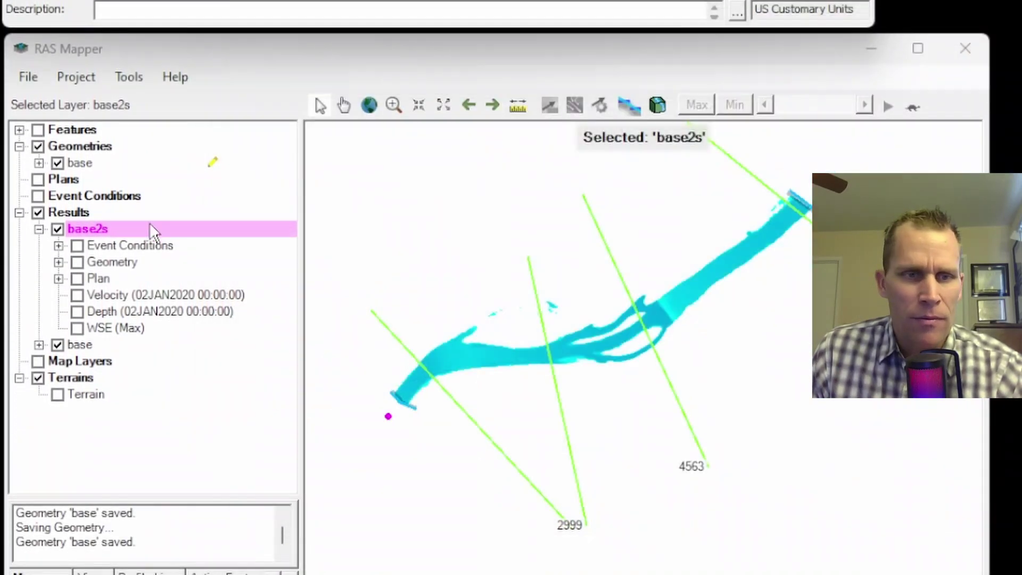
- View the base2s results table, then close it
right_click(90, 229)
click(143, 291)
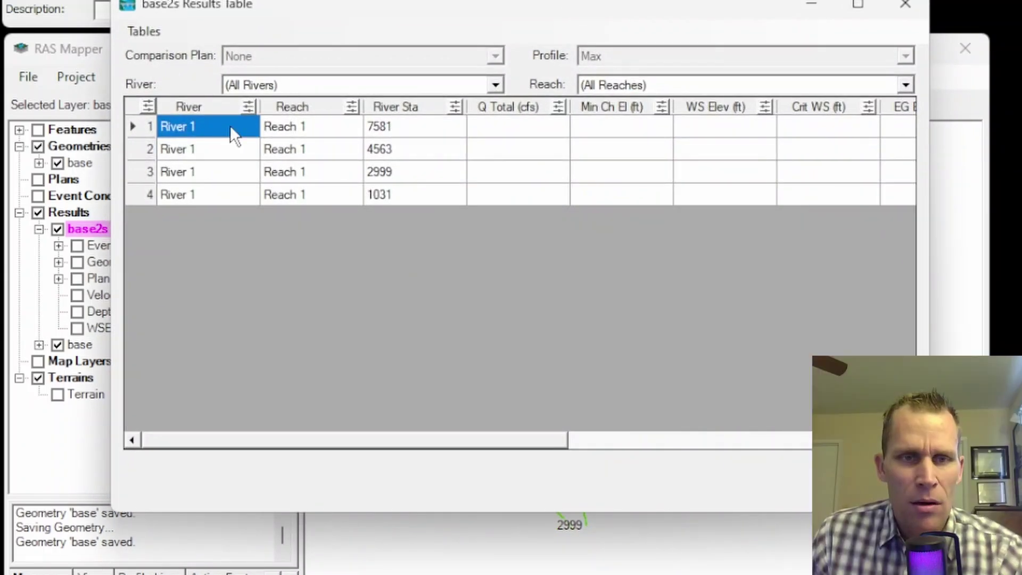
click(906, 4)
- Zoom the map to the base2s results layer and pan to show the 7581 cross section
right_click(95, 228)
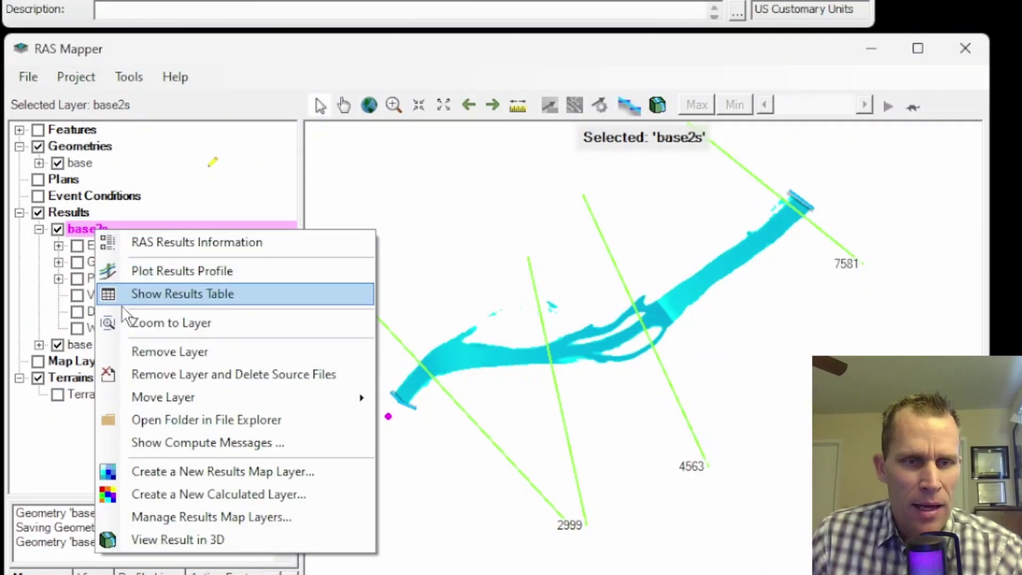
click(164, 323)
drag(662, 347, 556, 267)
- Open the project folder in File Explorer from the base2s layer menu
right_click(85, 231)
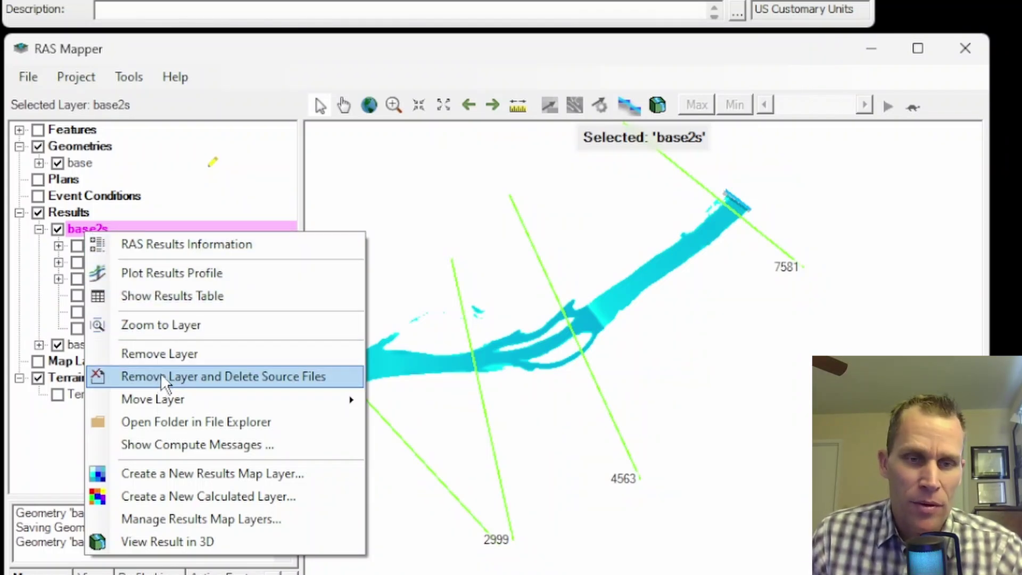
mouse_move(174, 390)
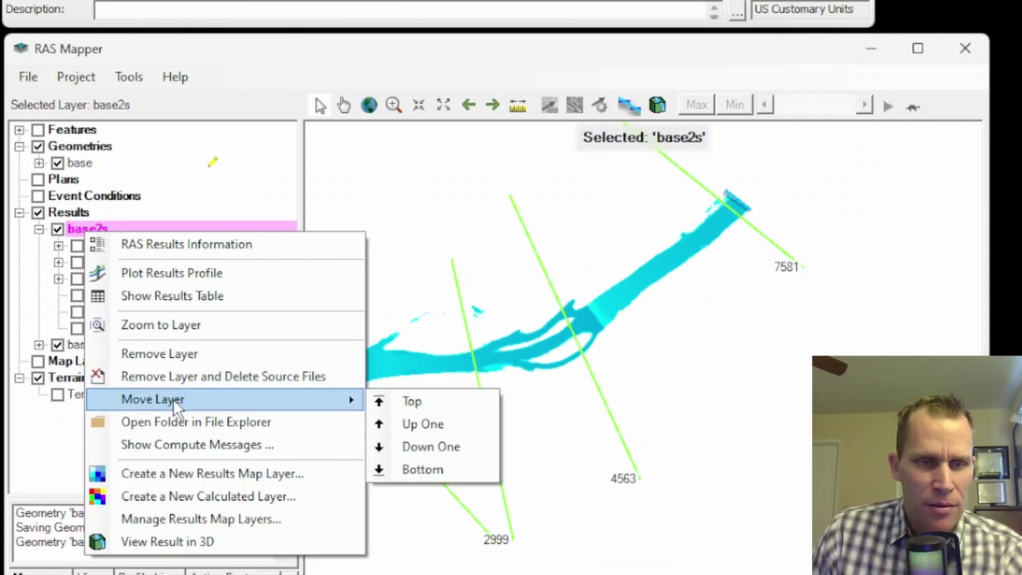
click(198, 430)
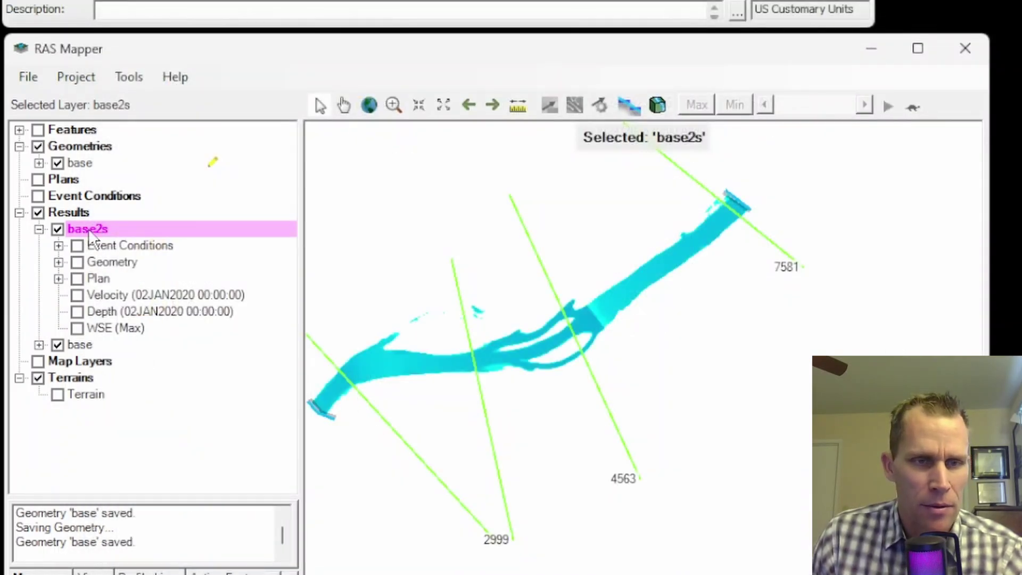
right_click(89, 229)
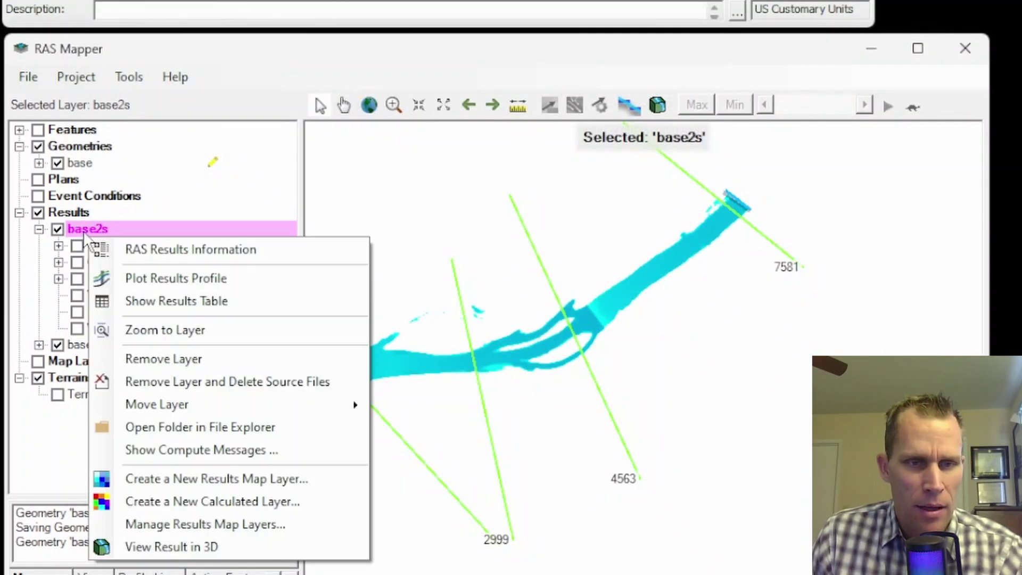
click(171, 445)
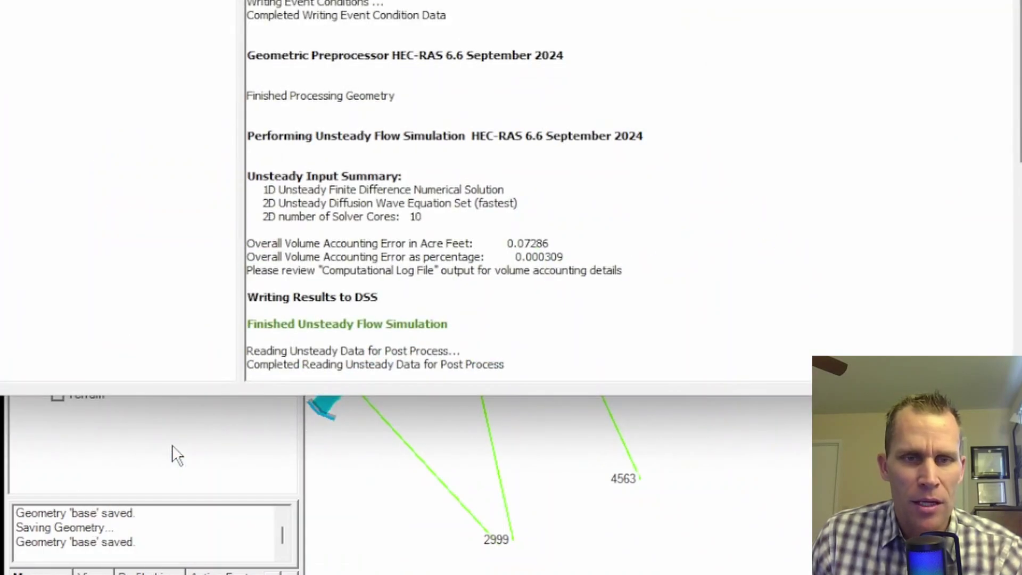
scroll(410, 213, up, 5)
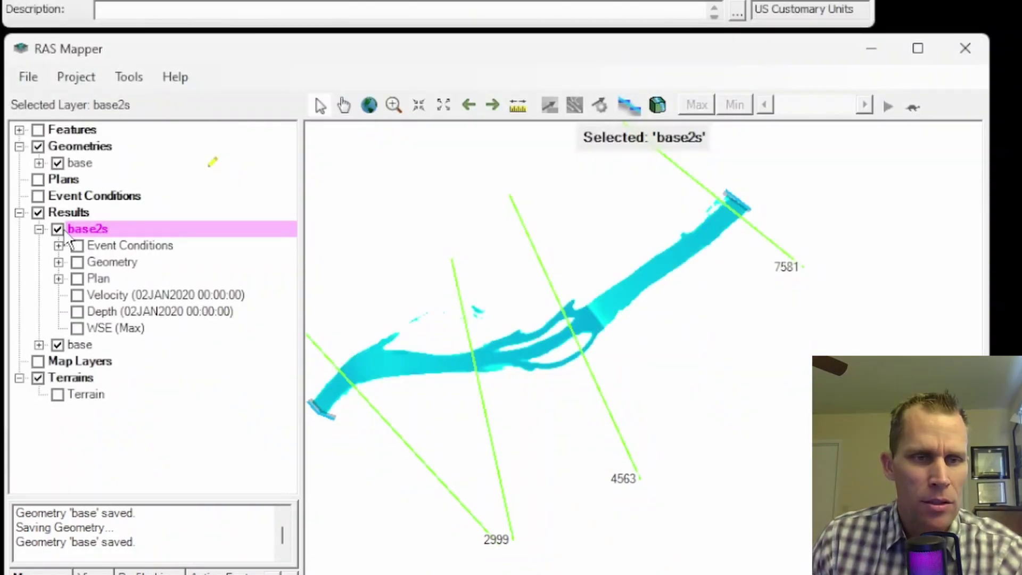
right_click(74, 229)
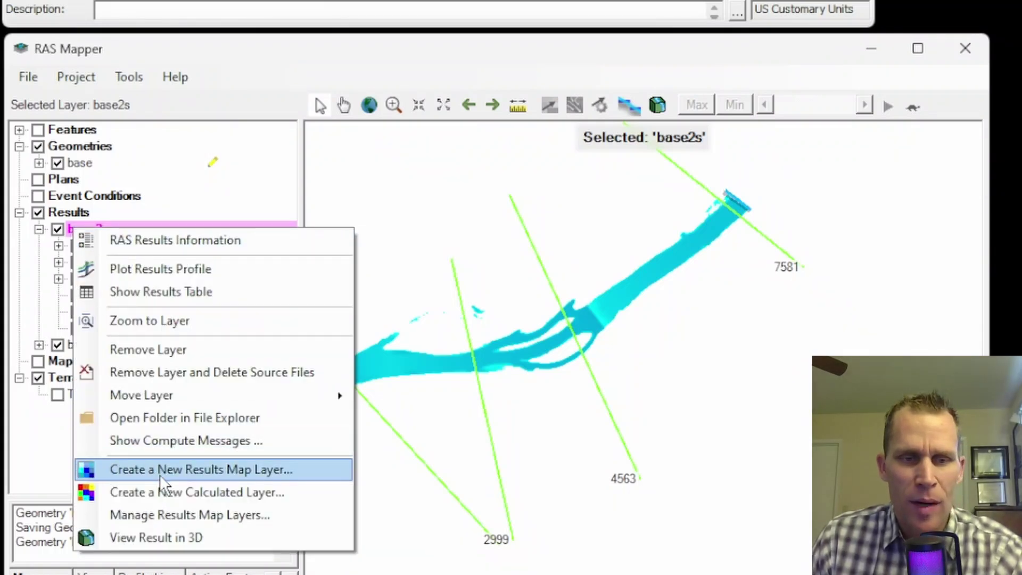
click(181, 468)
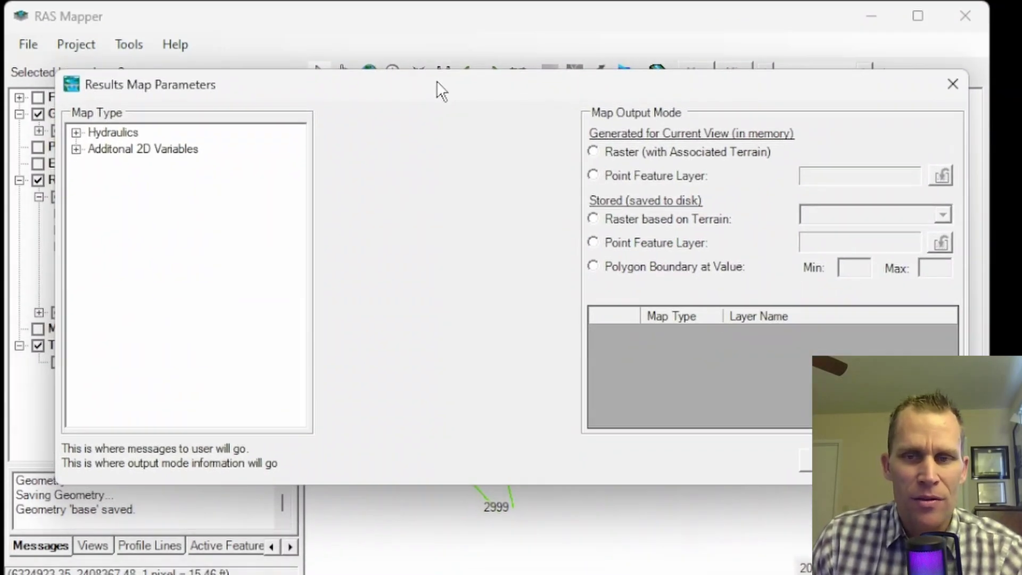
drag(436, 81, 412, 84)
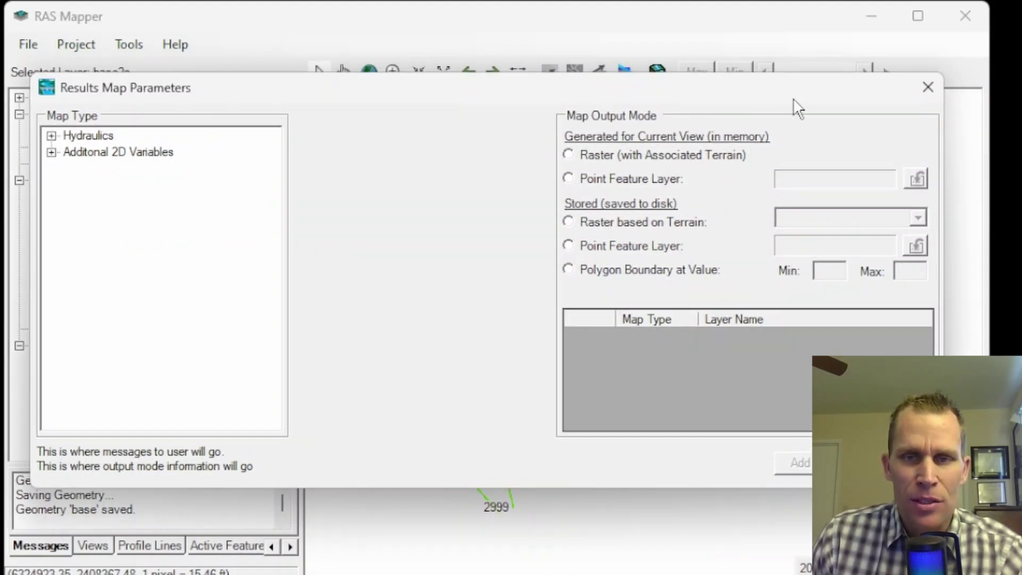
click(926, 88)
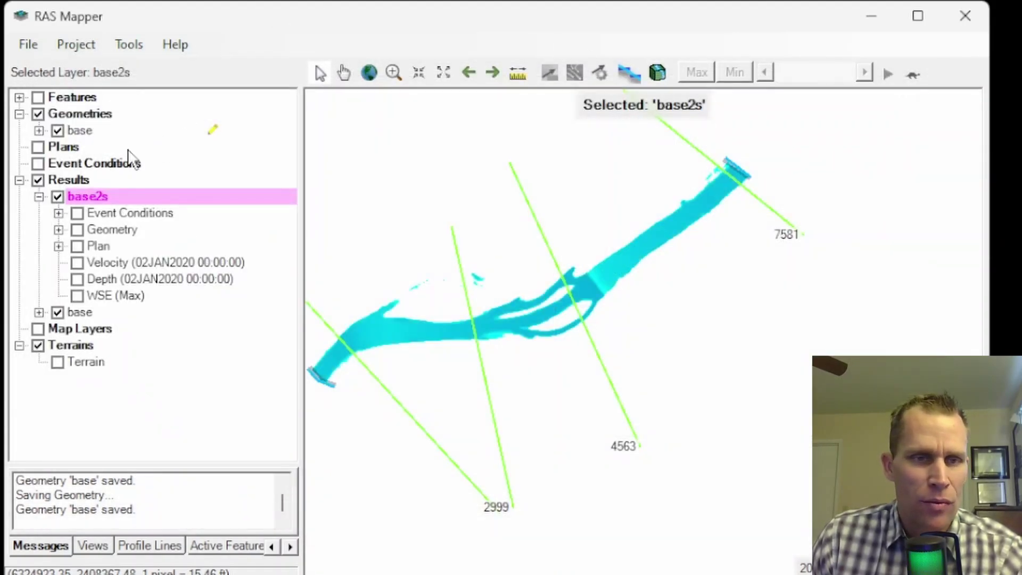
- Open Manage Results Maps and start a new map for the base2s results
click(76, 44)
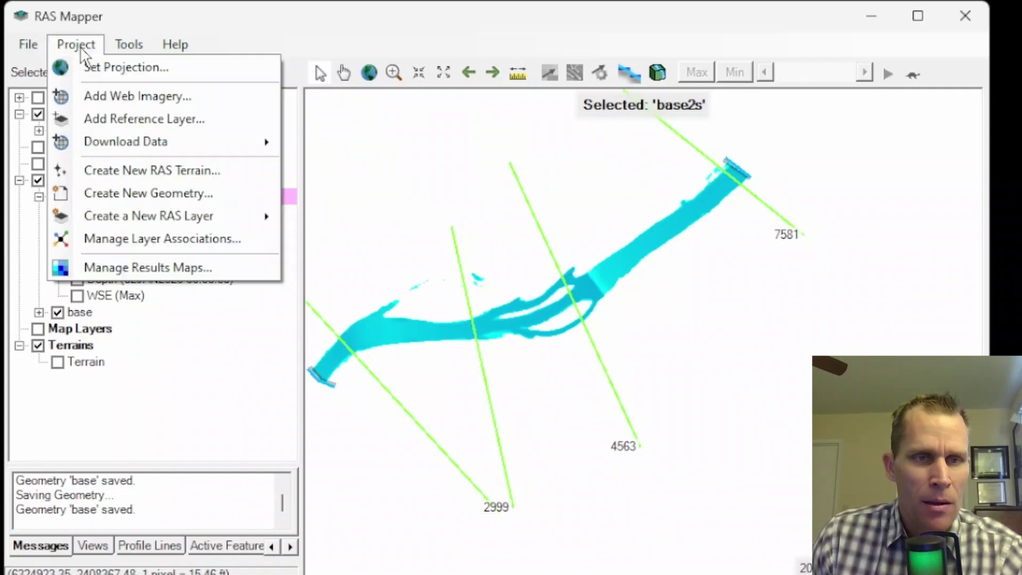
click(139, 269)
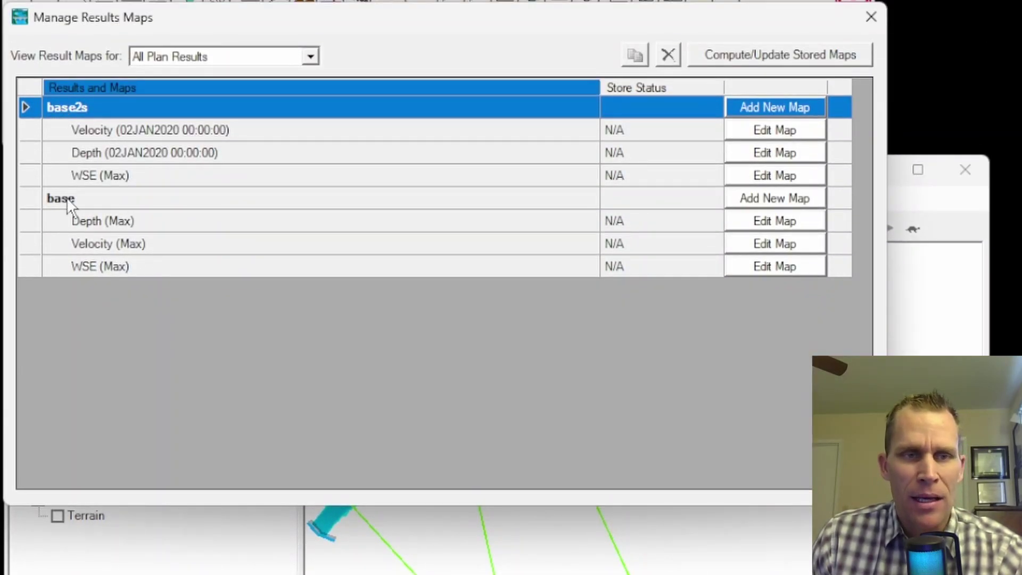
click(77, 197)
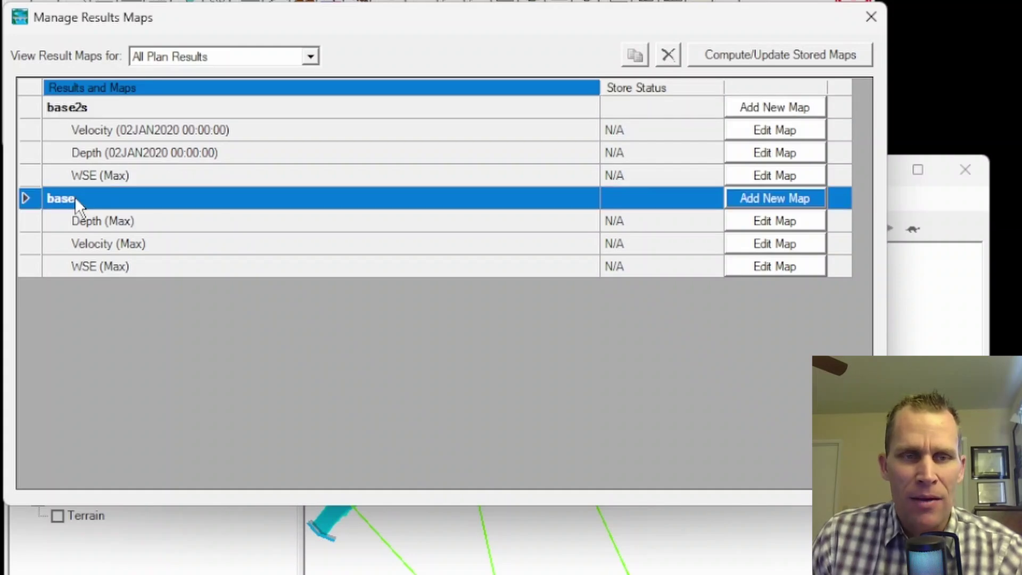
click(74, 108)
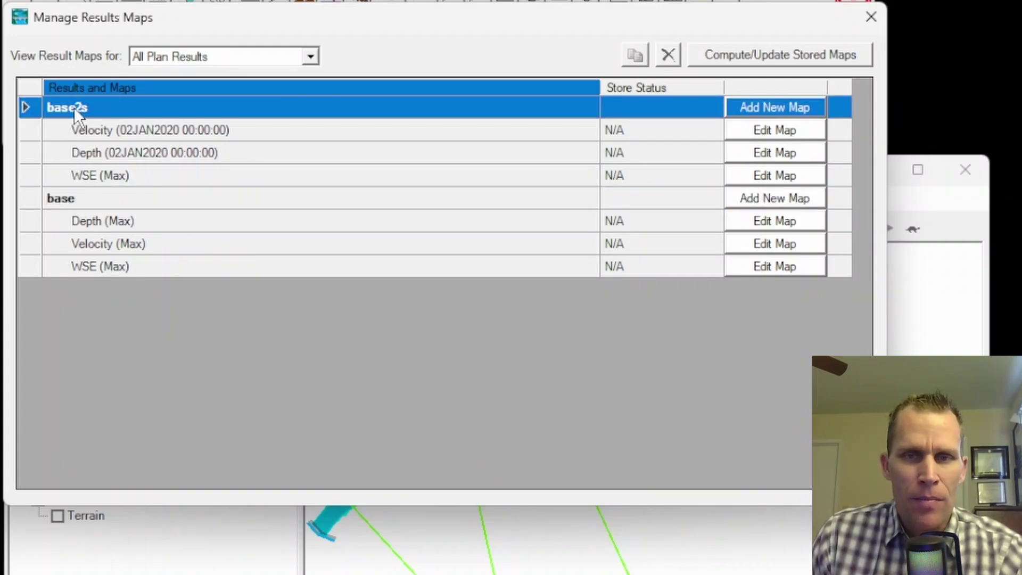
click(762, 110)
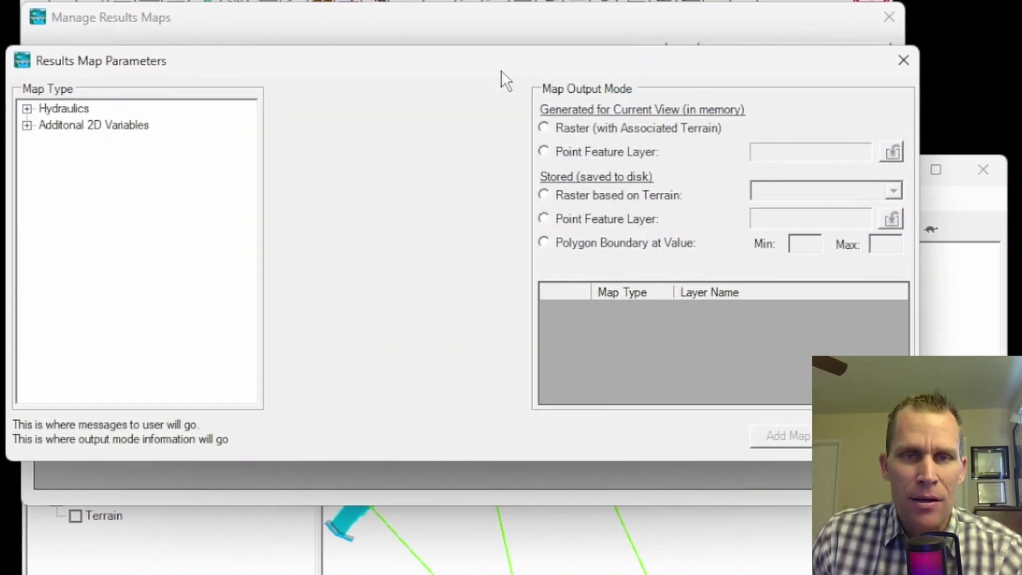
drag(502, 71, 521, 136)
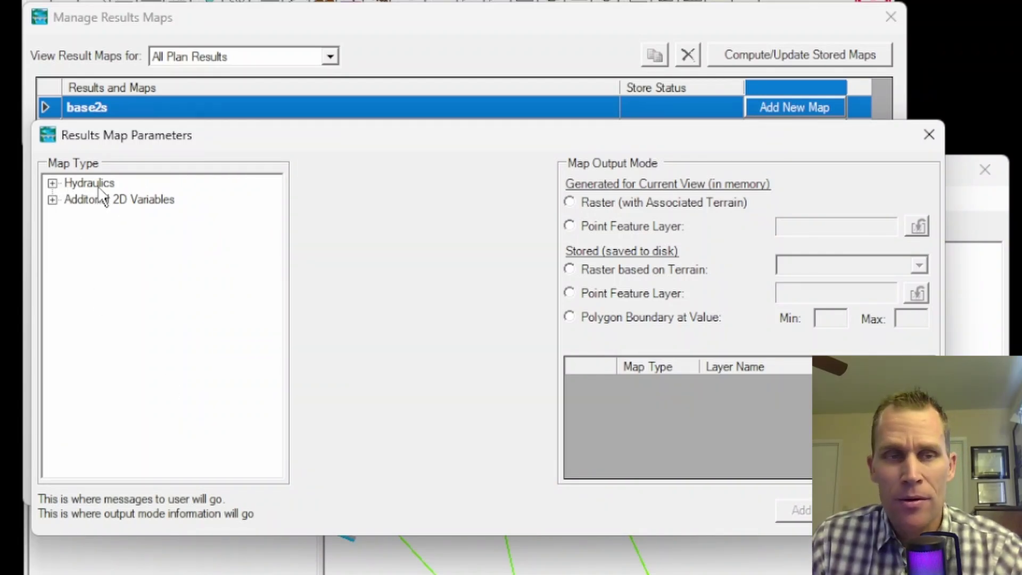
- Preview the Water Surface Elevation, Velocity and Depth map types, then cancel and close the manager
click(52, 183)
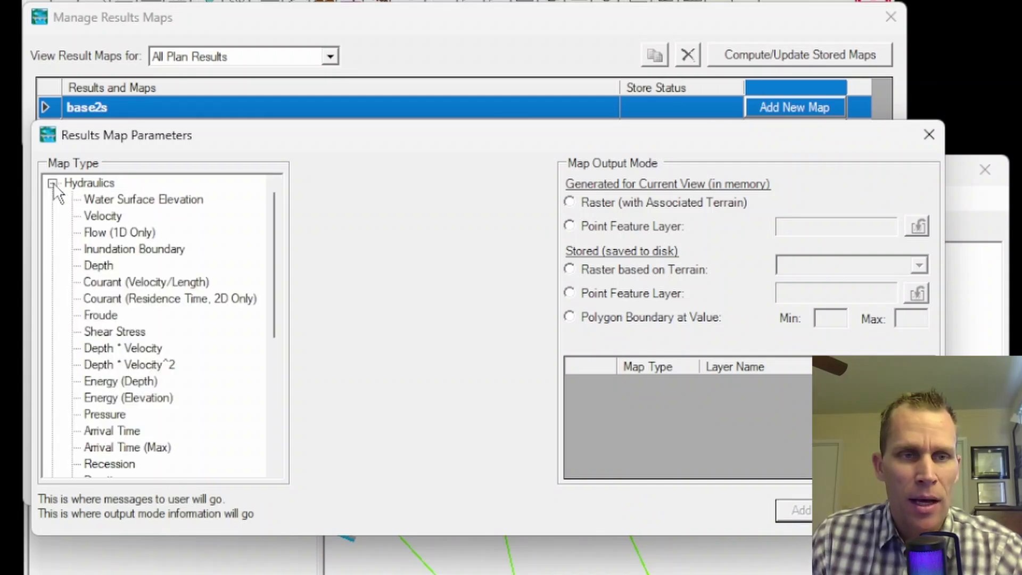
scroll(137, 318, down, 5)
scroll(137, 318, up, 5)
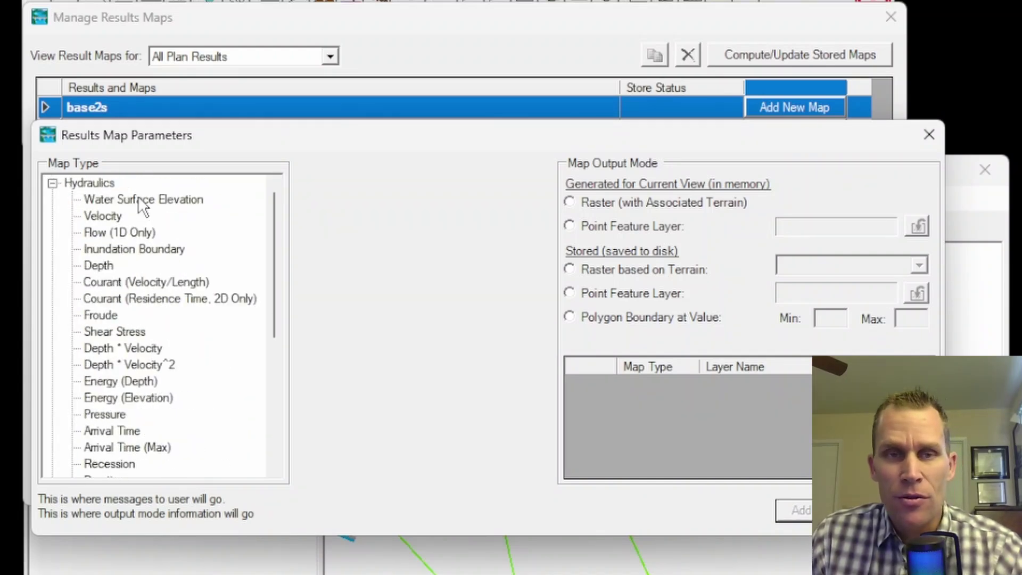
click(125, 201)
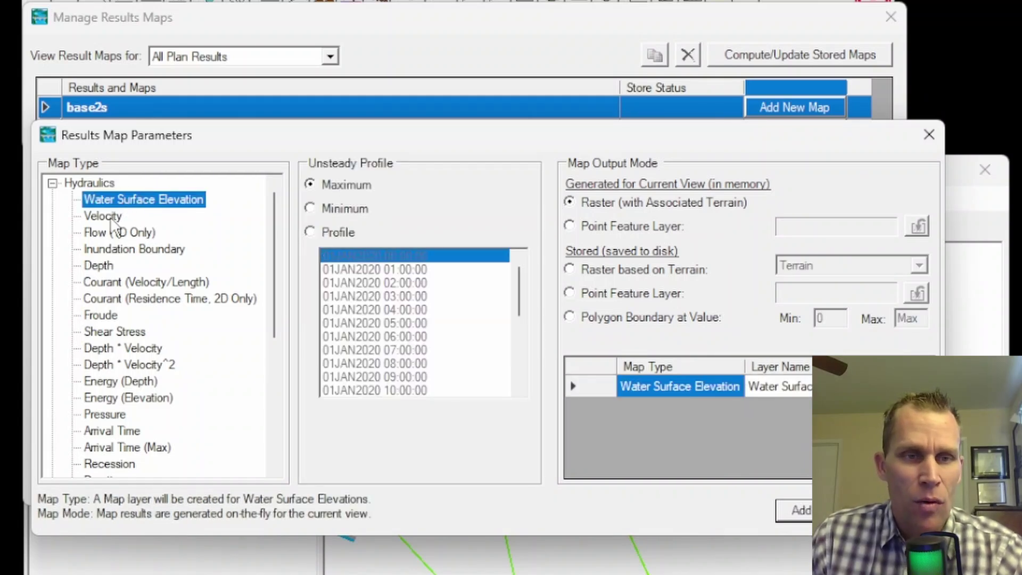
click(107, 216)
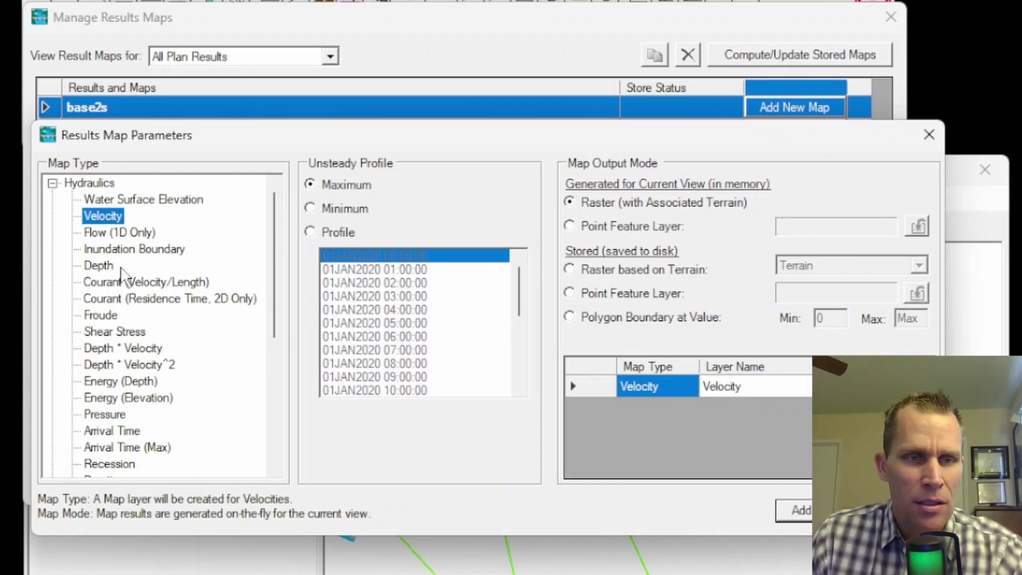
click(102, 265)
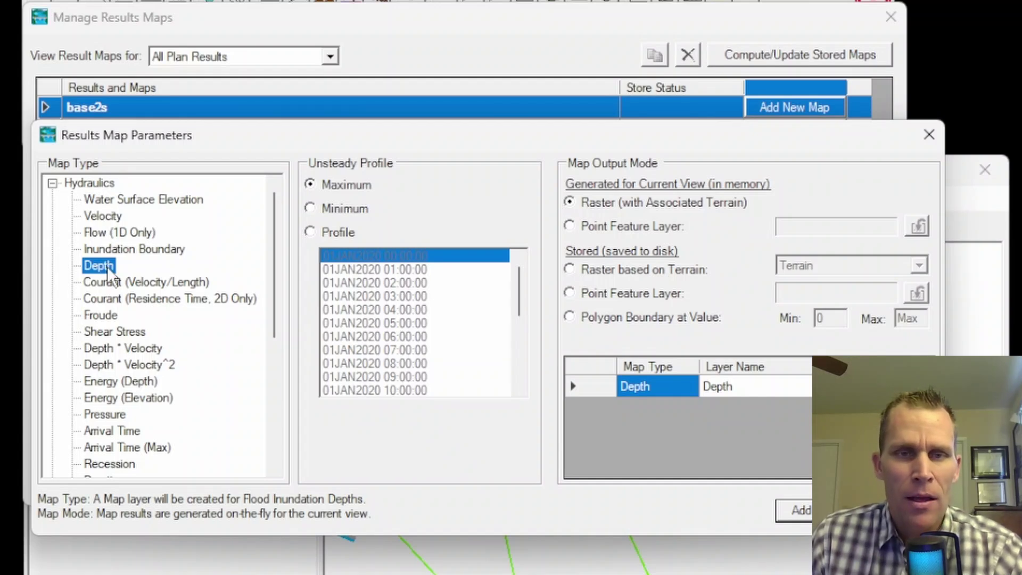
drag(187, 140, 363, 171)
key(Escape)
click(891, 17)
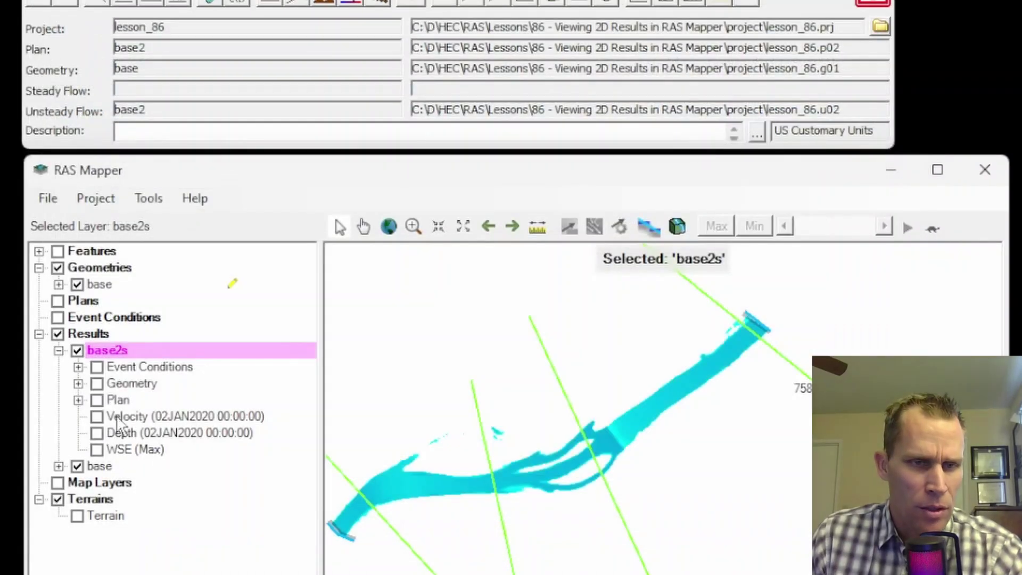
- Start a new results map layer from the base2s results' context menu
click(128, 416)
click(127, 434)
click(126, 450)
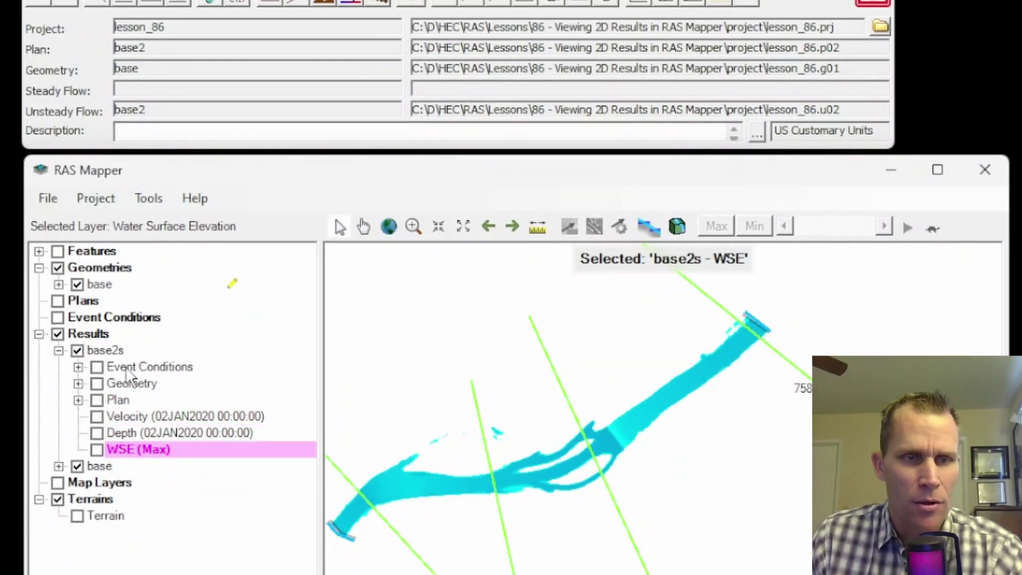
right_click(101, 335)
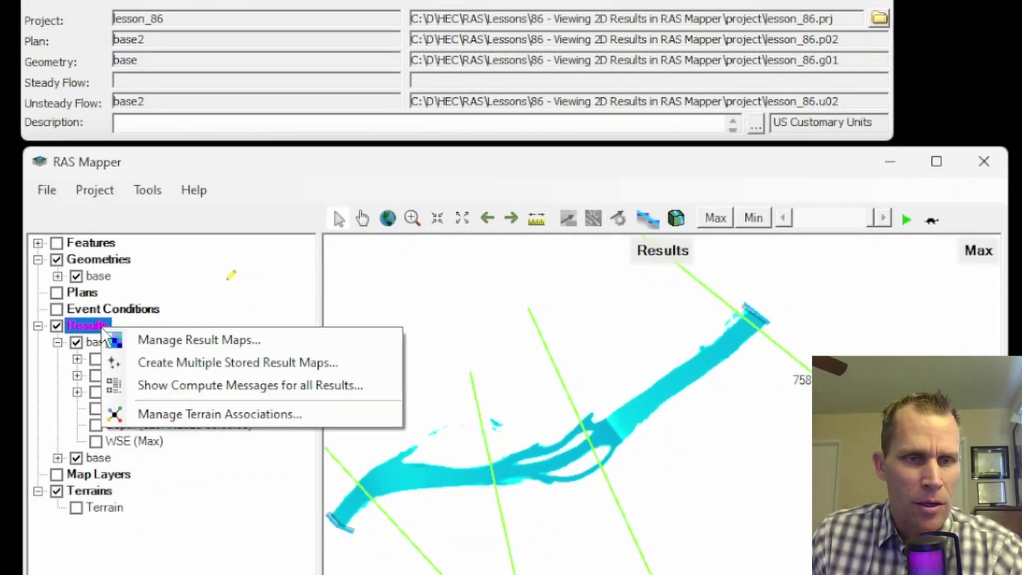
right_click(95, 351)
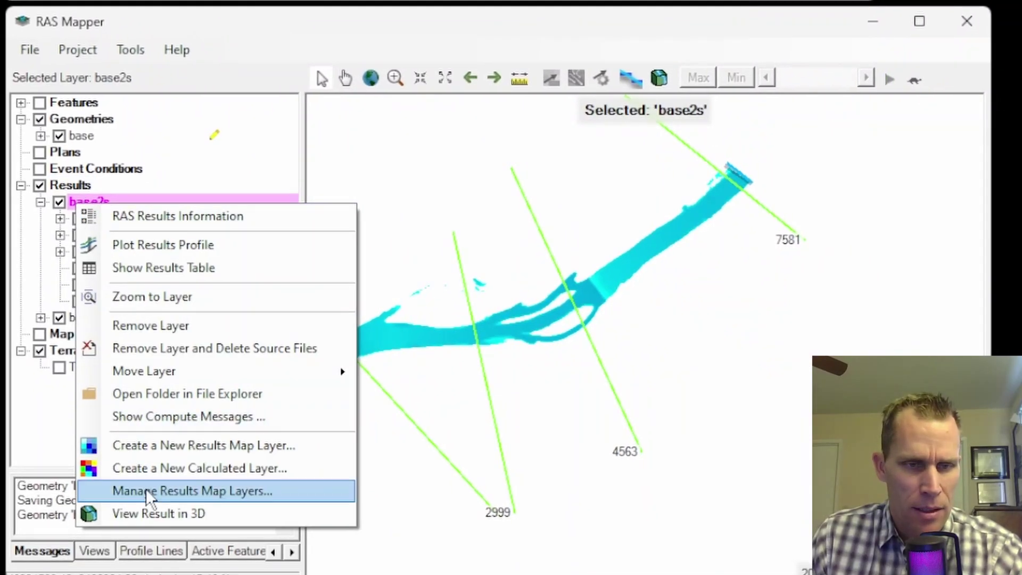
click(158, 446)
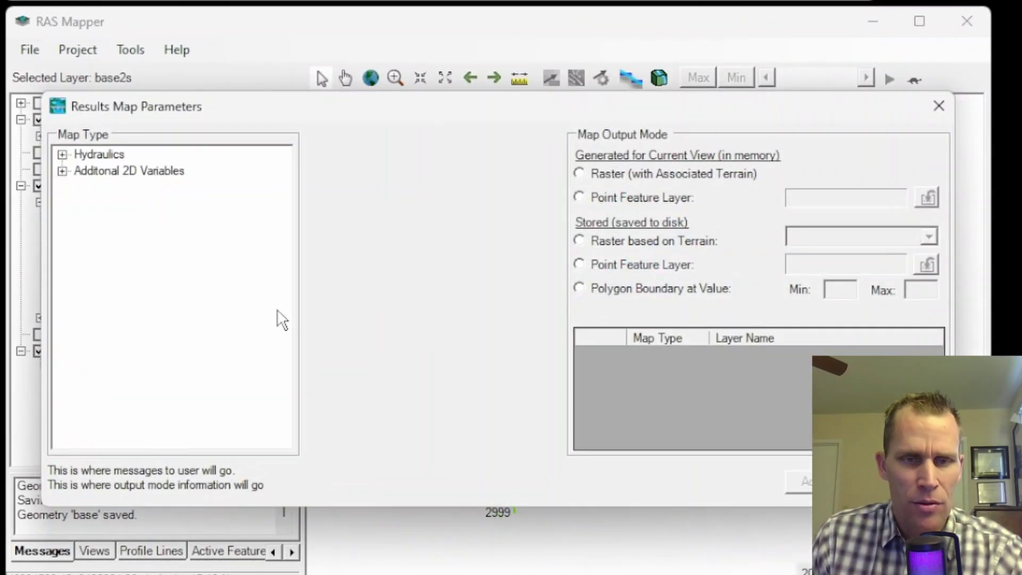
- Preview the Flow, Inundation, Courant, Depth*Velocity and Energy map types, settling on Energy (Depth)
click(63, 155)
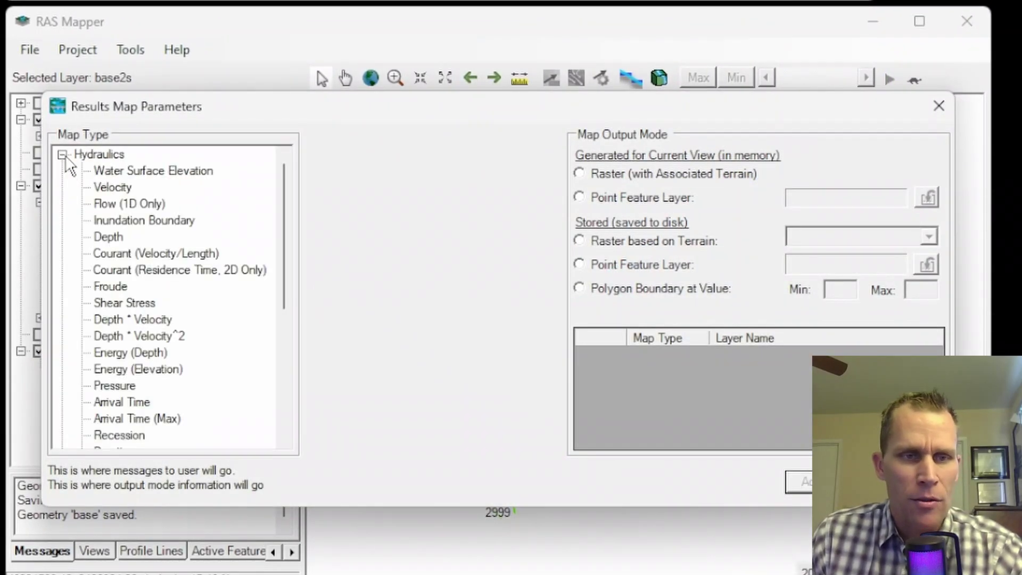
click(108, 208)
click(139, 222)
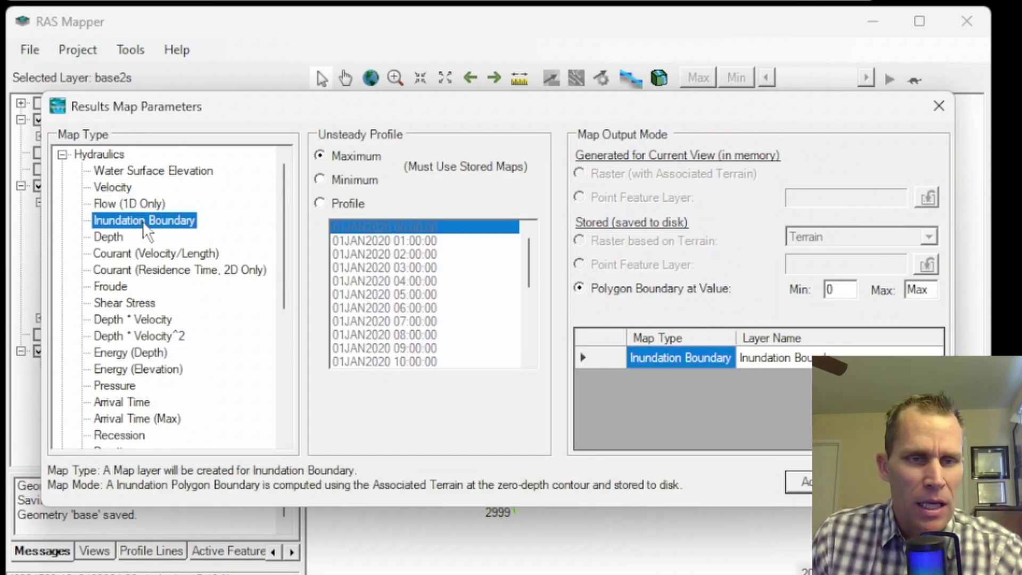
click(128, 260)
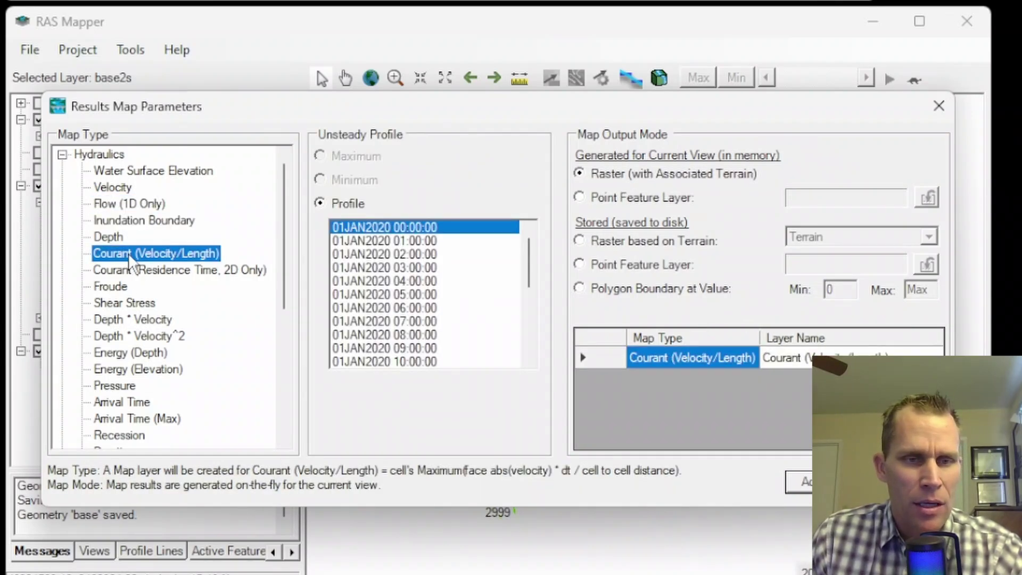
click(132, 321)
click(117, 335)
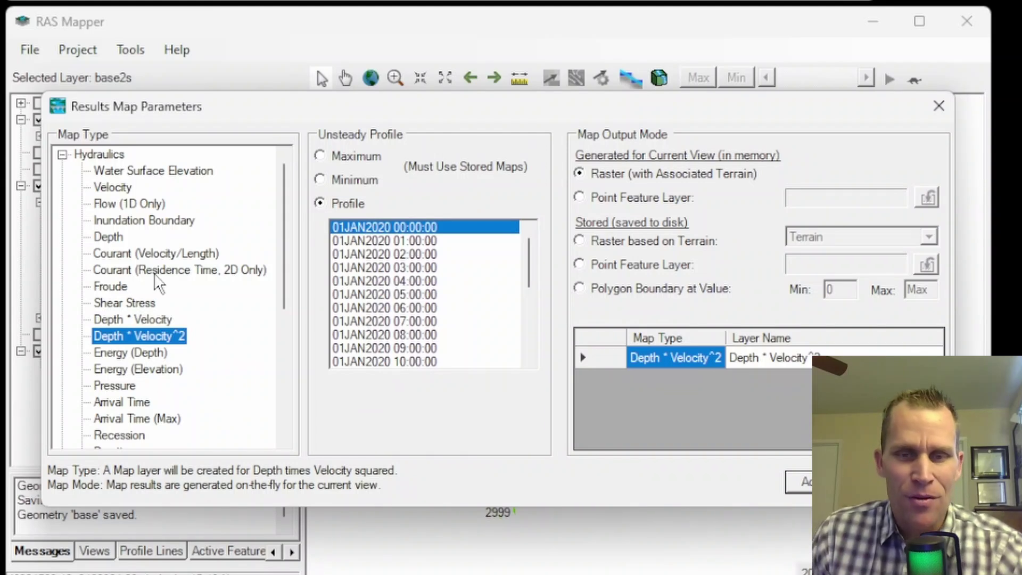
click(117, 353)
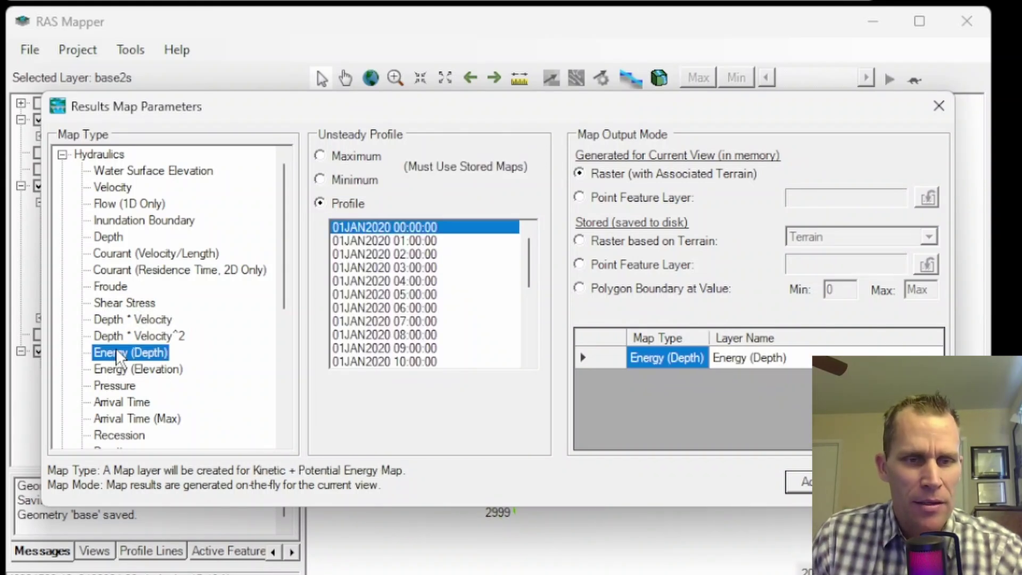
click(110, 369)
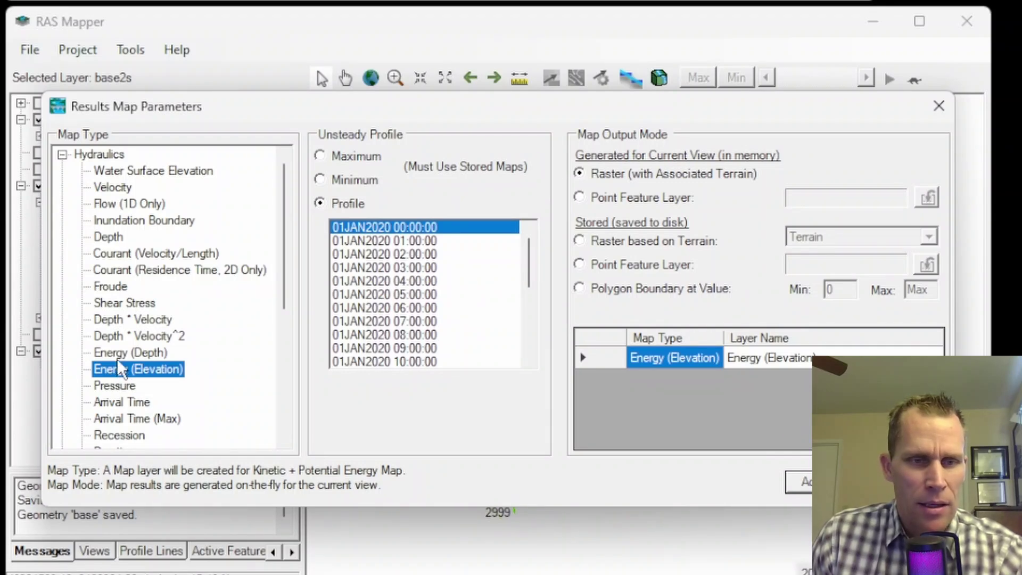
click(117, 355)
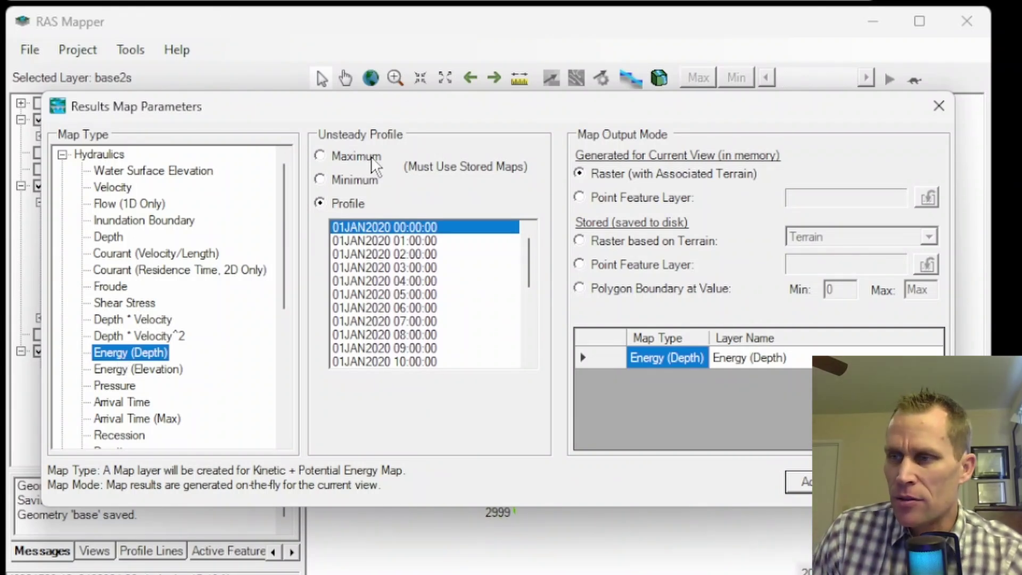
- Try the Maximum option, then the 02:00, 07:00 and 09:00 profile time steps
click(320, 155)
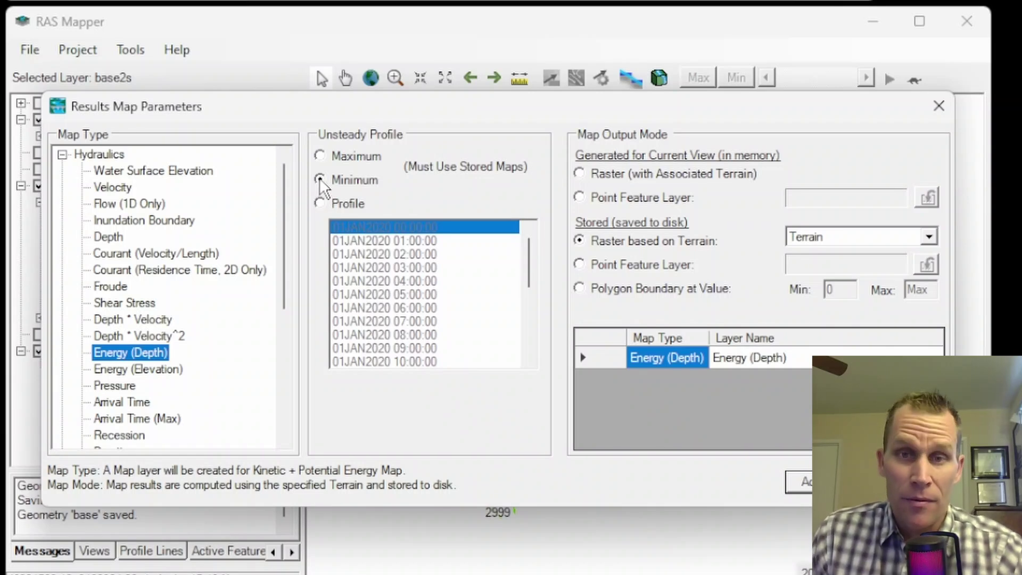
click(320, 205)
click(358, 254)
click(365, 321)
click(367, 348)
- Set the profile to 01JAN2020 00:00:00 and choose the Arrival Time map type
scroll(381, 306, down, 5)
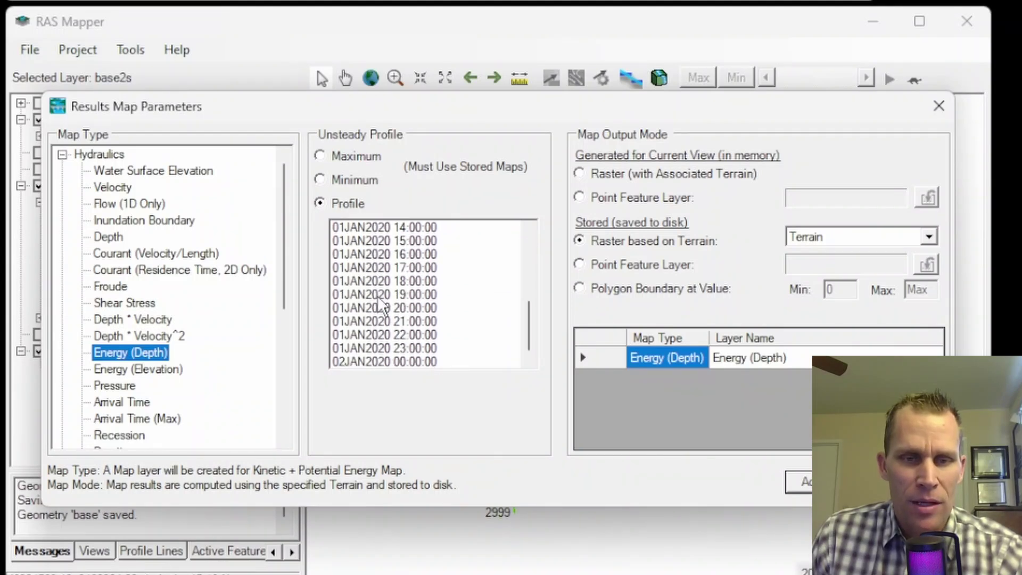
click(390, 362)
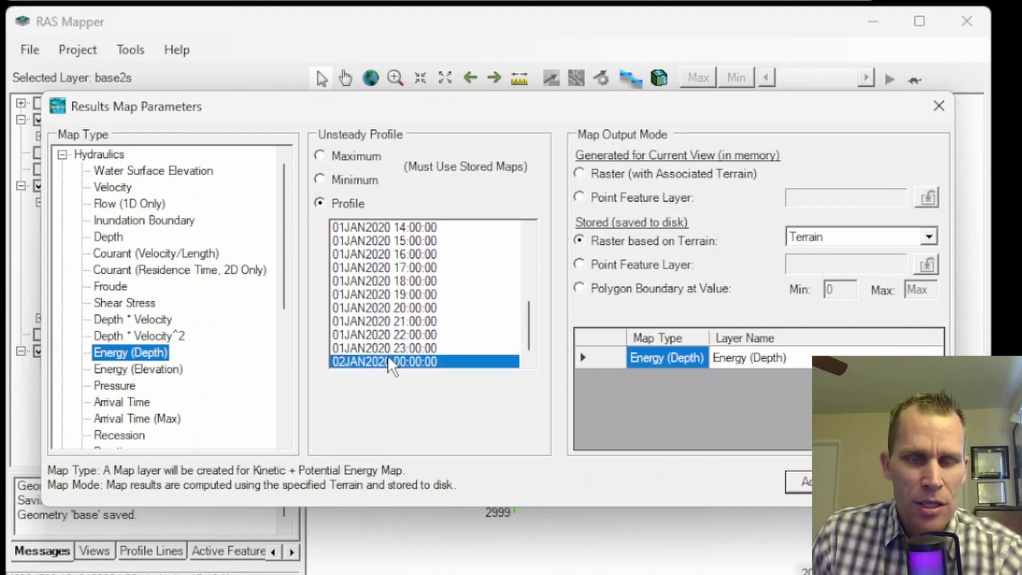
drag(529, 334, 515, 230)
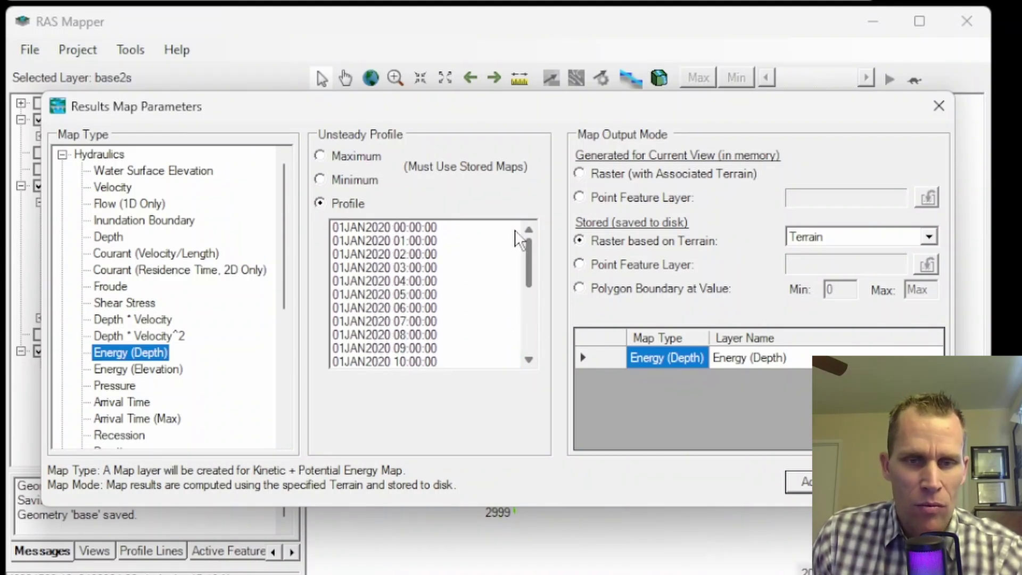
click(407, 227)
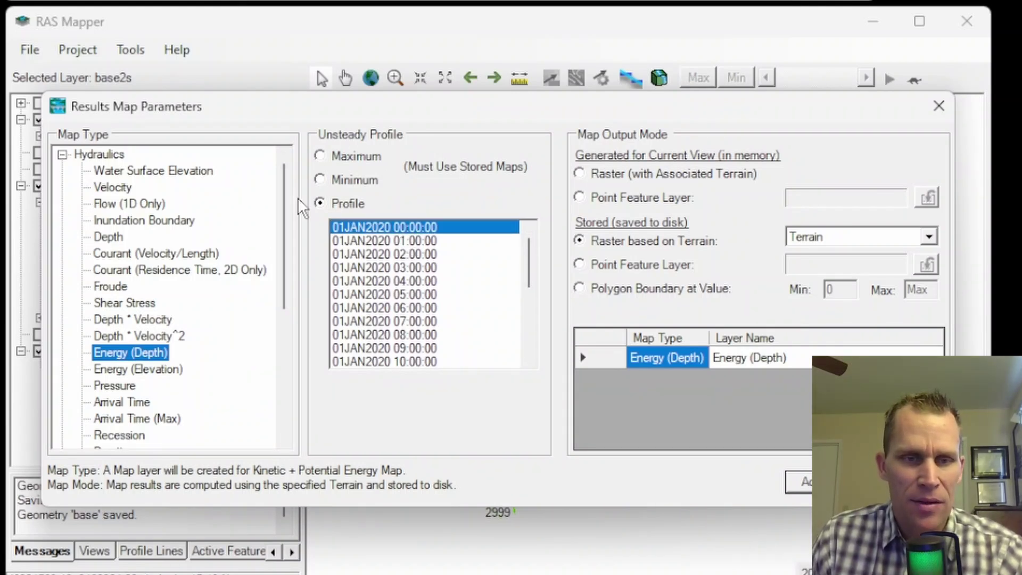
click(124, 413)
click(115, 400)
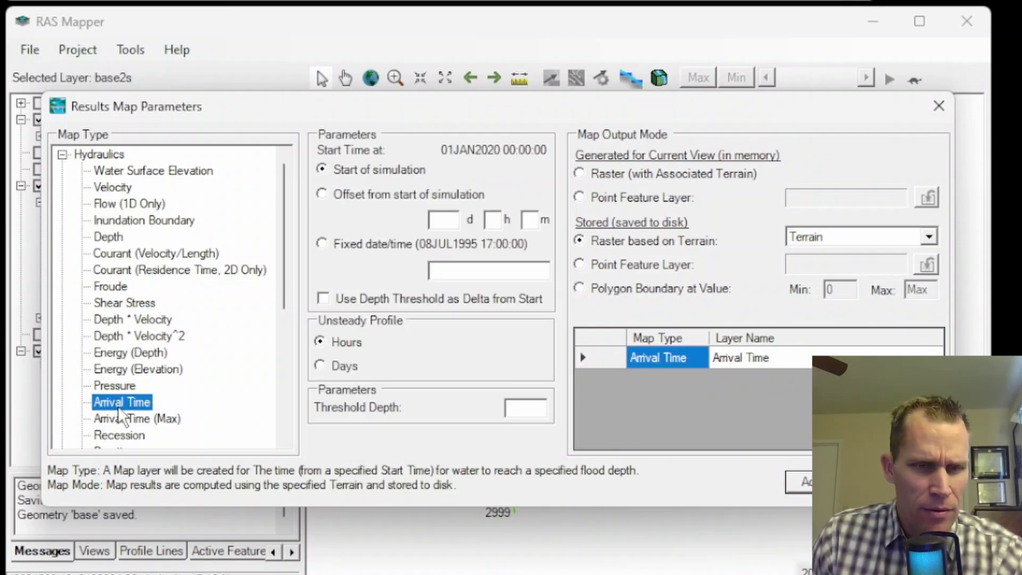
- In the 2D User's Manual, highlight the Depth and Water Surface Elevation map type descriptions
key(alt+Tab)
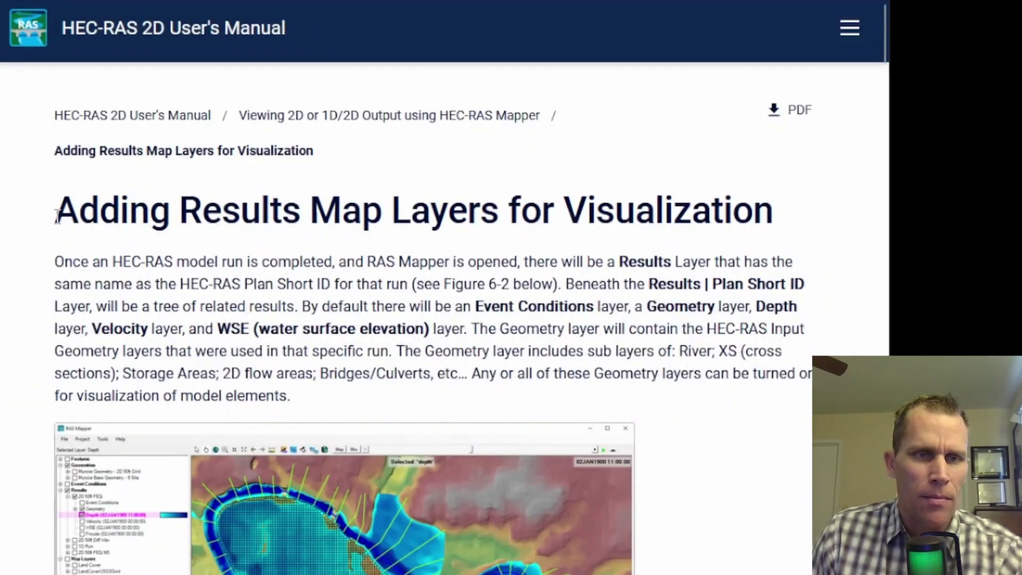
drag(56, 222, 509, 212)
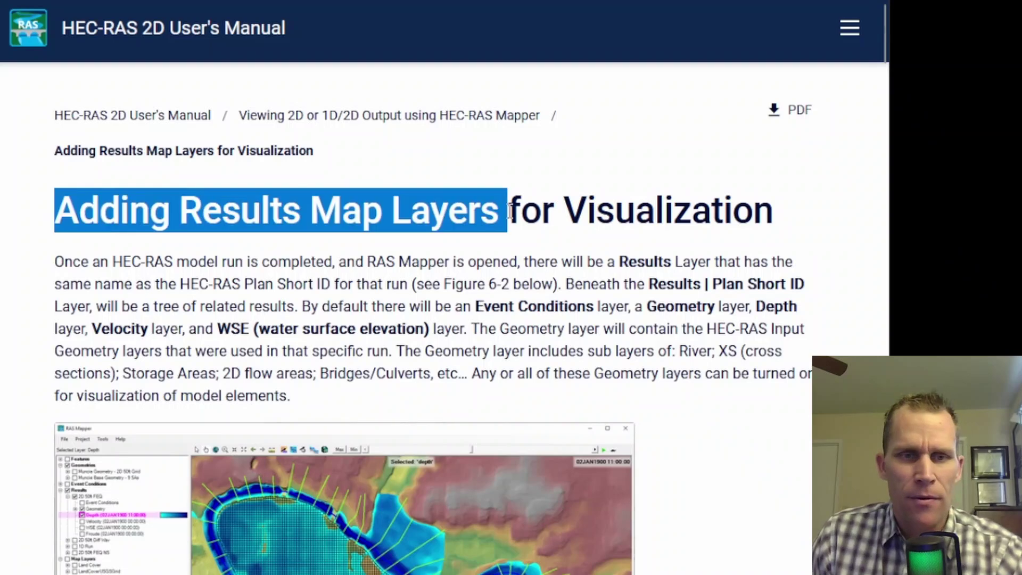
click(677, 259)
scroll(678, 259, down, 15)
scroll(678, 259, down, 10)
scroll(678, 266, up, 5)
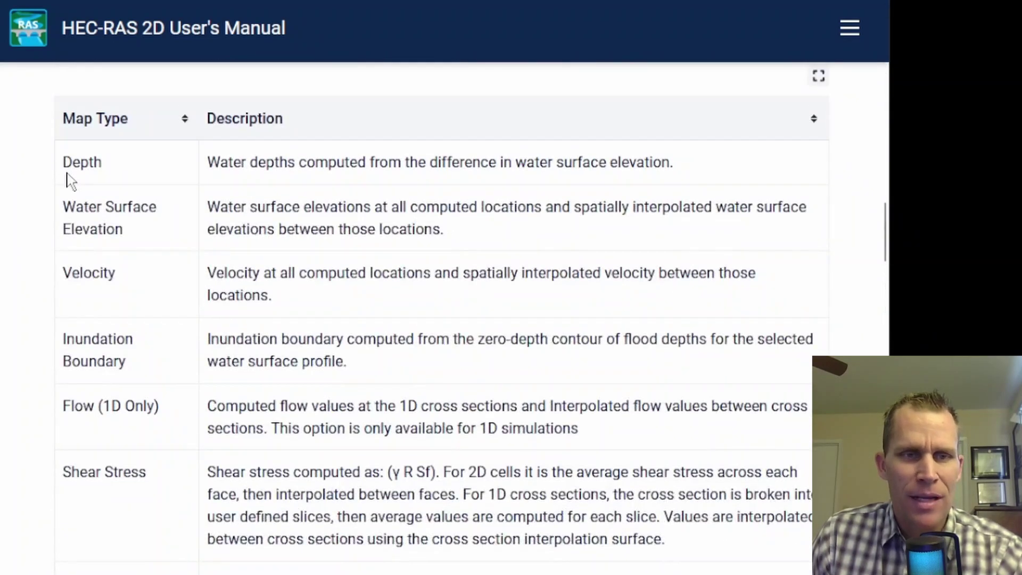
drag(63, 162, 103, 165)
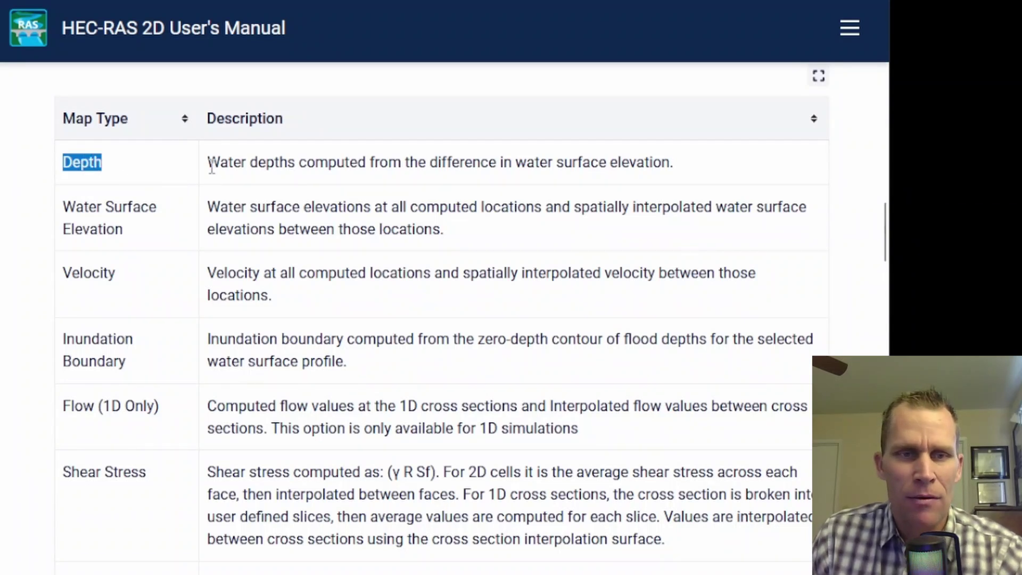
drag(209, 161, 460, 206)
click(68, 160)
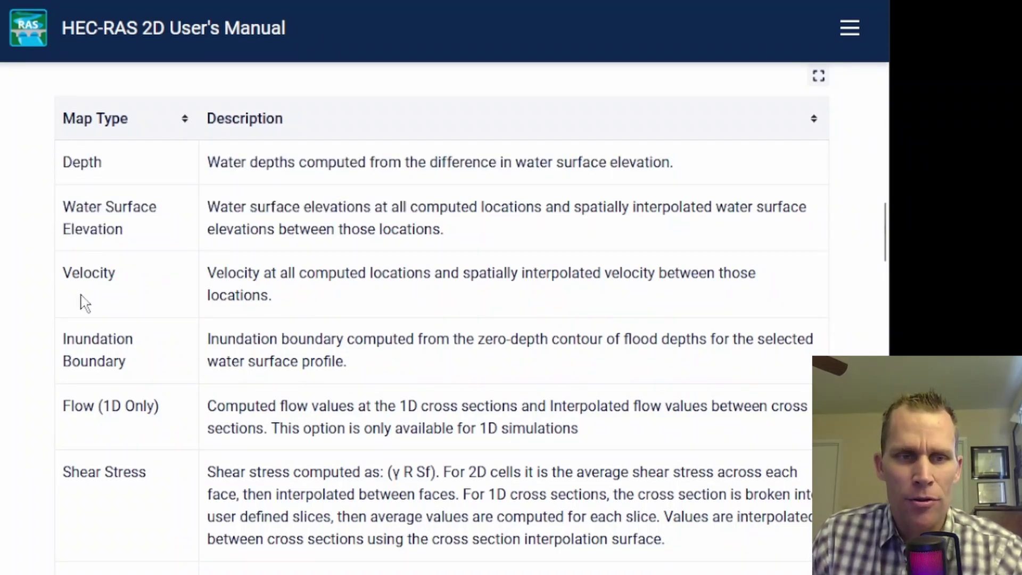
- Mark the Velocity entry, then highlight the Arrival Time time-units wording further down the table
drag(84, 273, 91, 273)
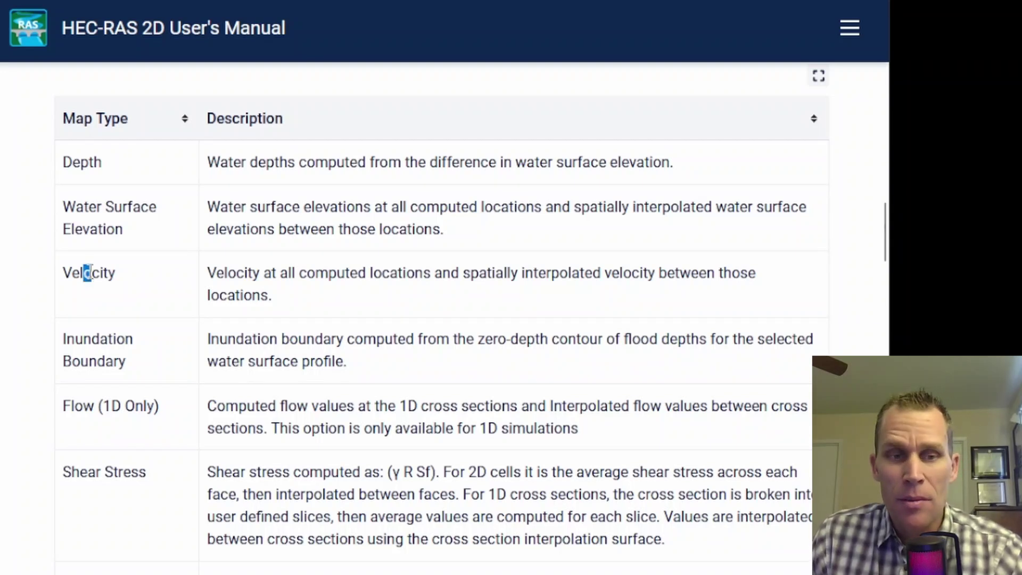
scroll(222, 311, down, 10)
scroll(223, 305, down, 3)
drag(211, 180, 435, 180)
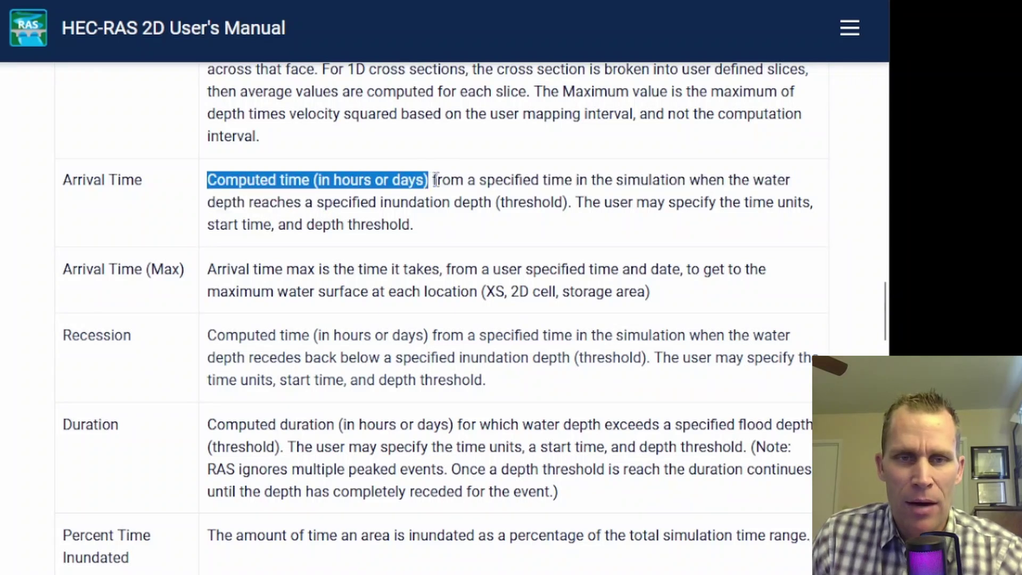
click(464, 181)
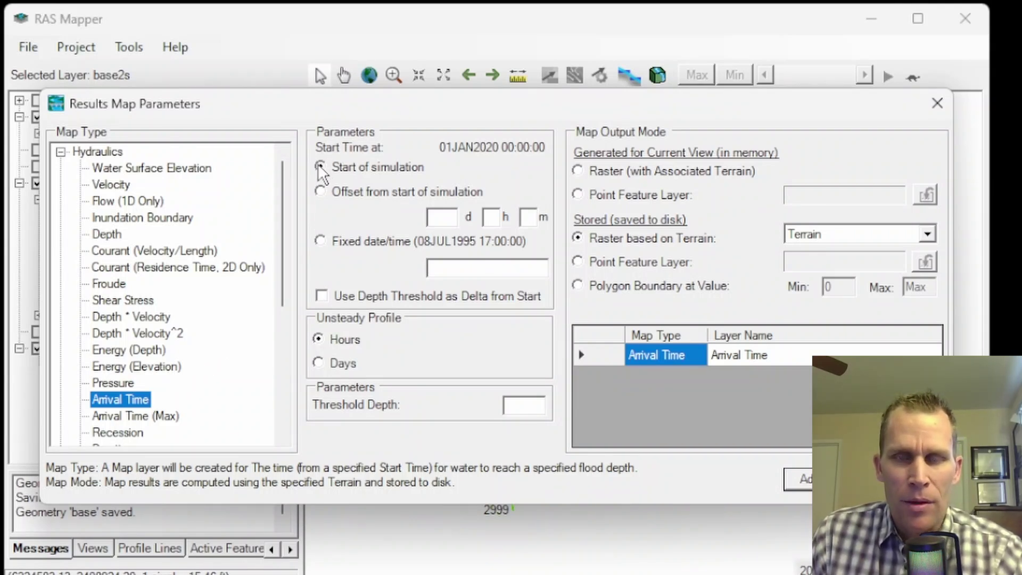
- Try the time-offset and fixed date/time start options, settling on Start of simulation
click(320, 192)
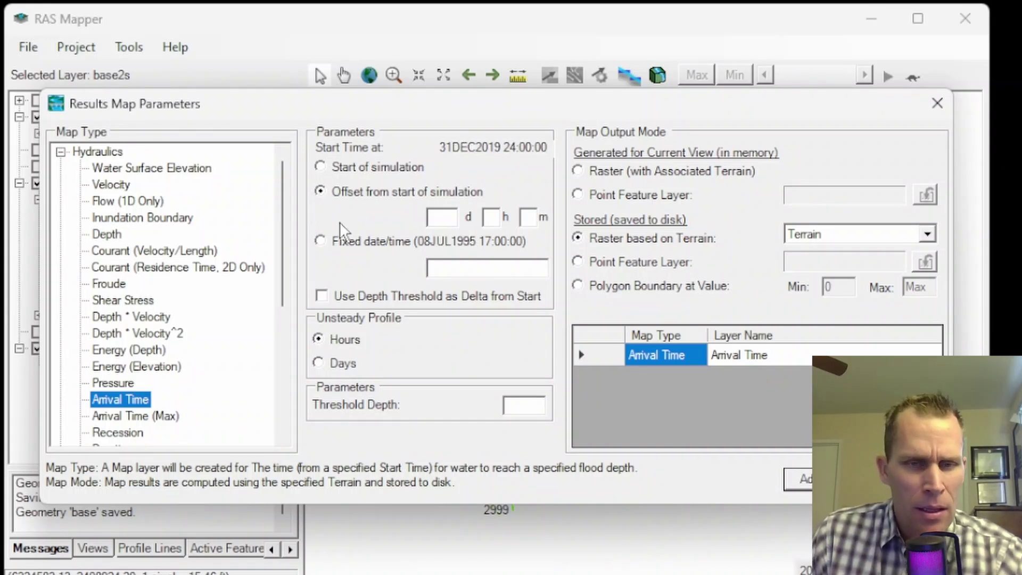
click(321, 240)
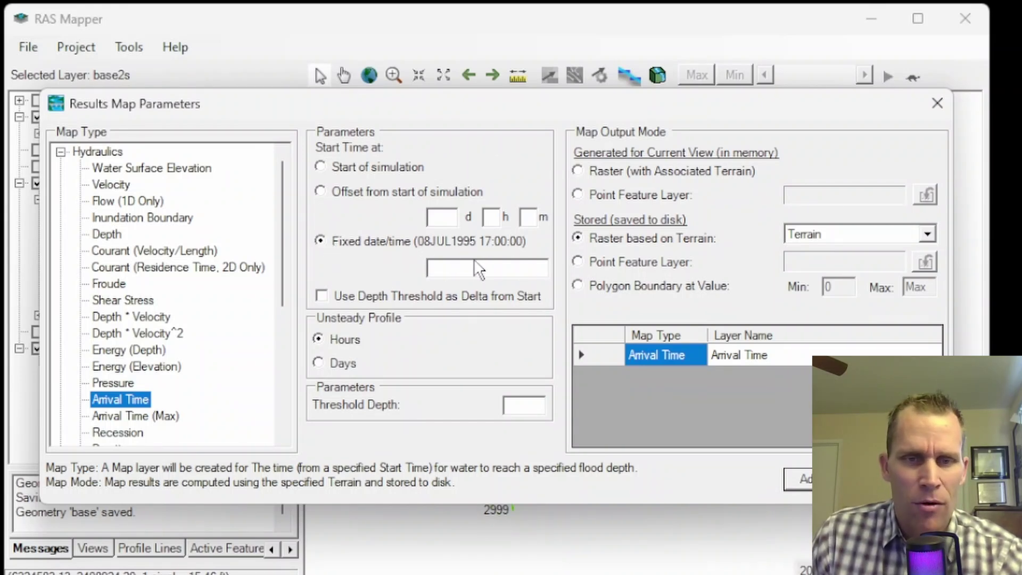
click(346, 167)
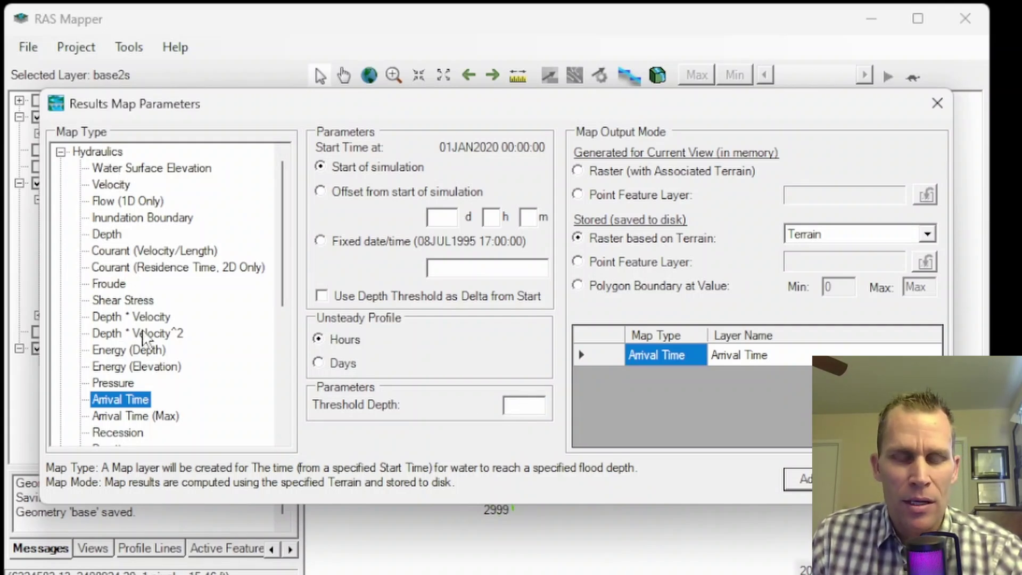
- Cycle through Energy (Depth), Energy (Elevation) and Arrival Time map types, ending on Duration
click(136, 348)
click(137, 368)
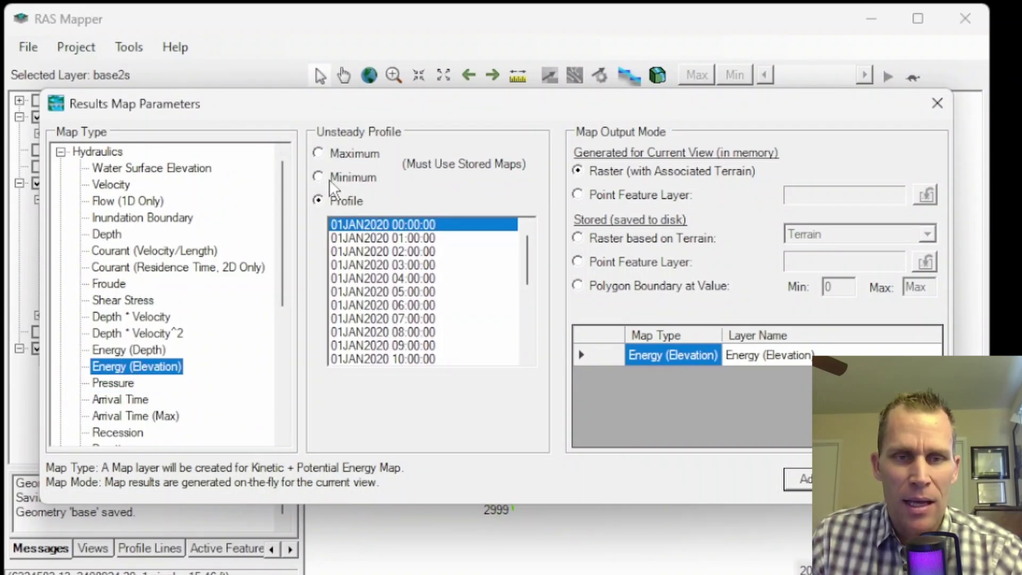
click(140, 403)
scroll(118, 430, down, 1)
click(114, 399)
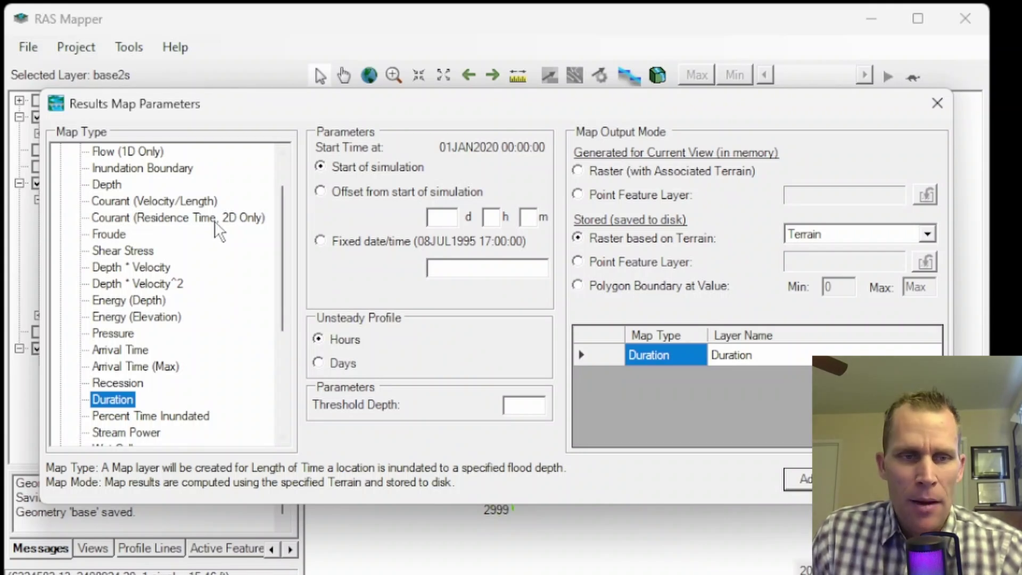
scroll(160, 223, up, 1)
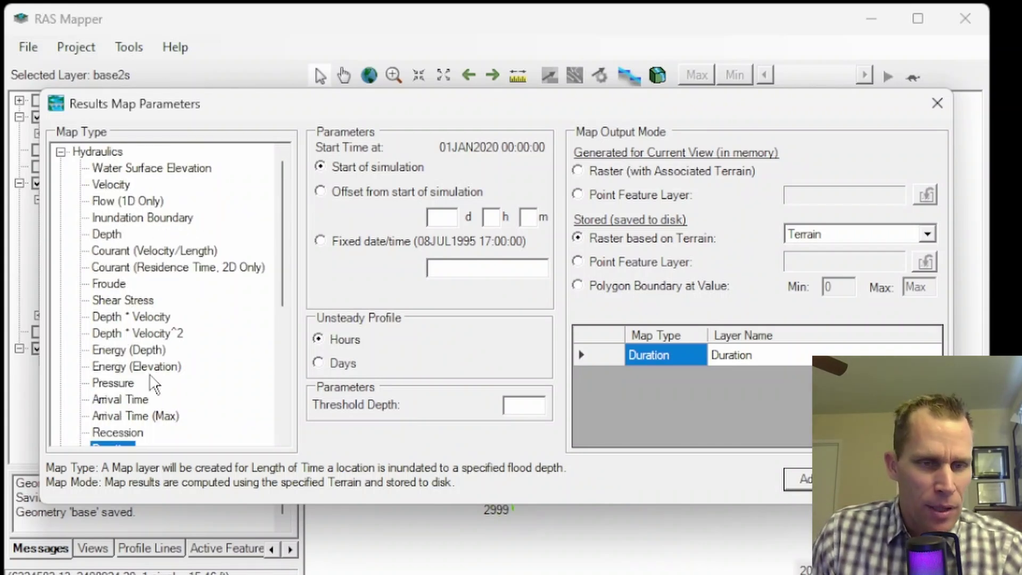
- Add an Energy (Depth) map at 01JAN2020 03:00:00 stored as a terrain-based raster
click(110, 350)
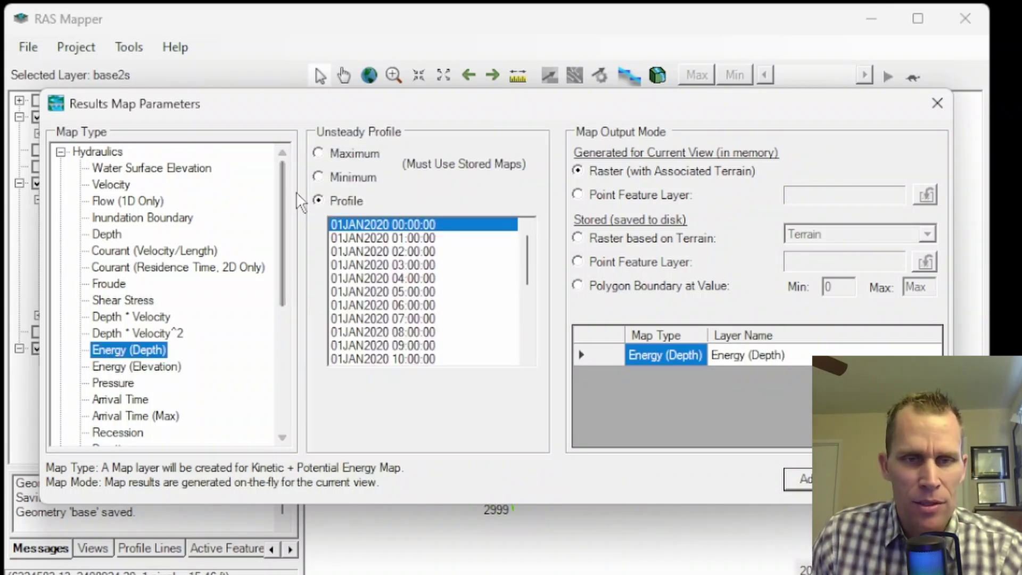
click(366, 264)
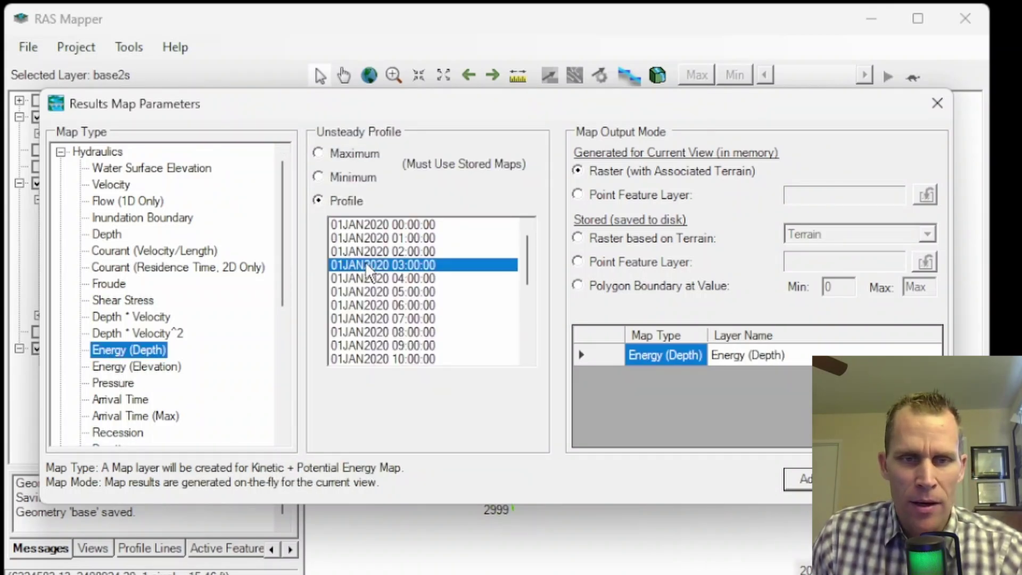
drag(529, 255, 507, 230)
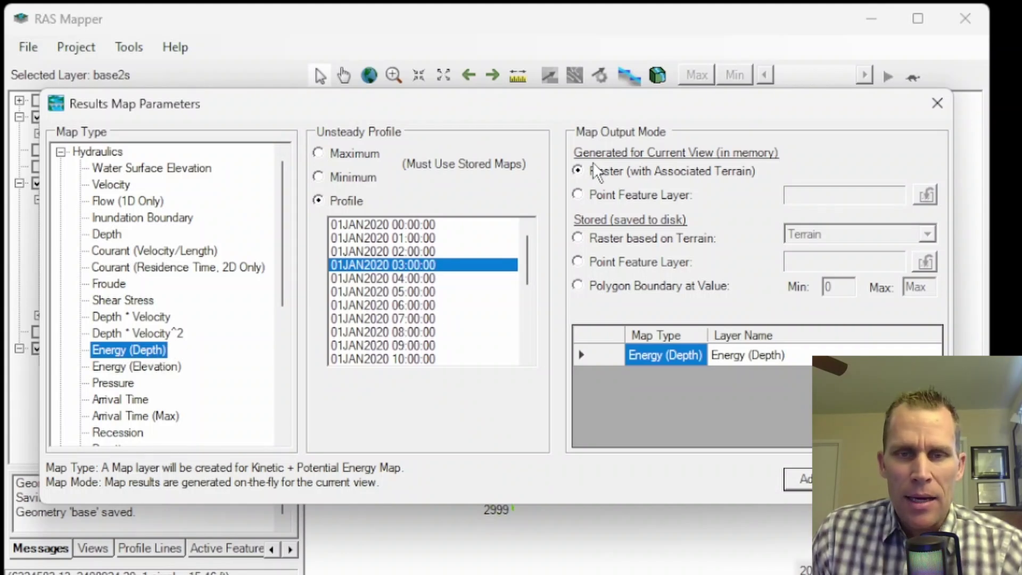
click(578, 238)
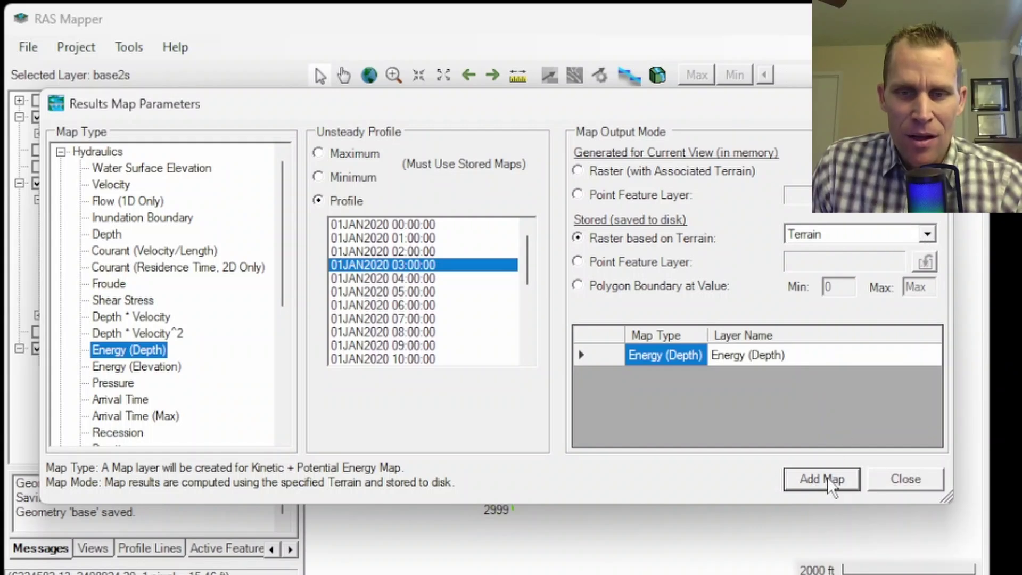
click(820, 477)
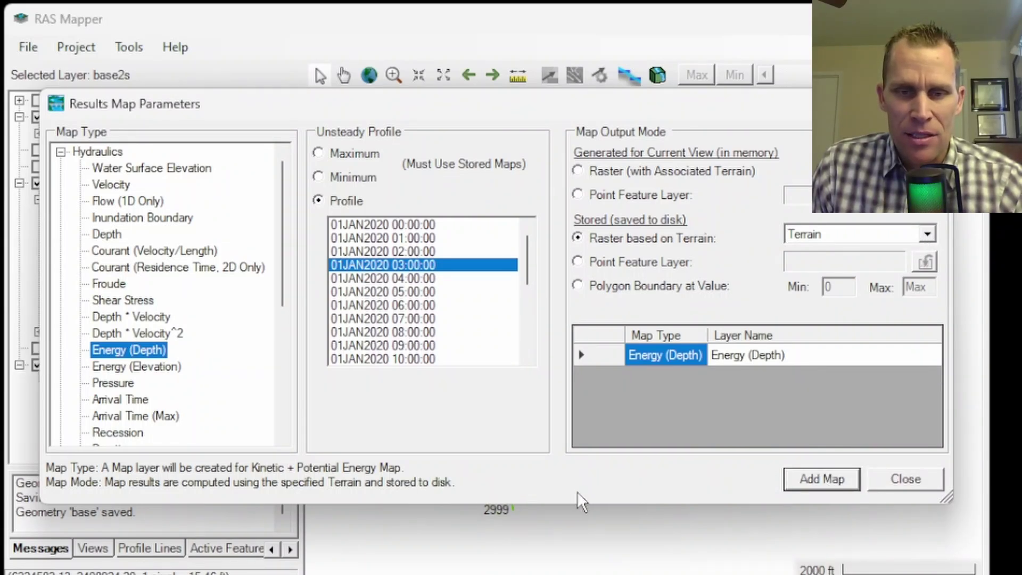
click(915, 476)
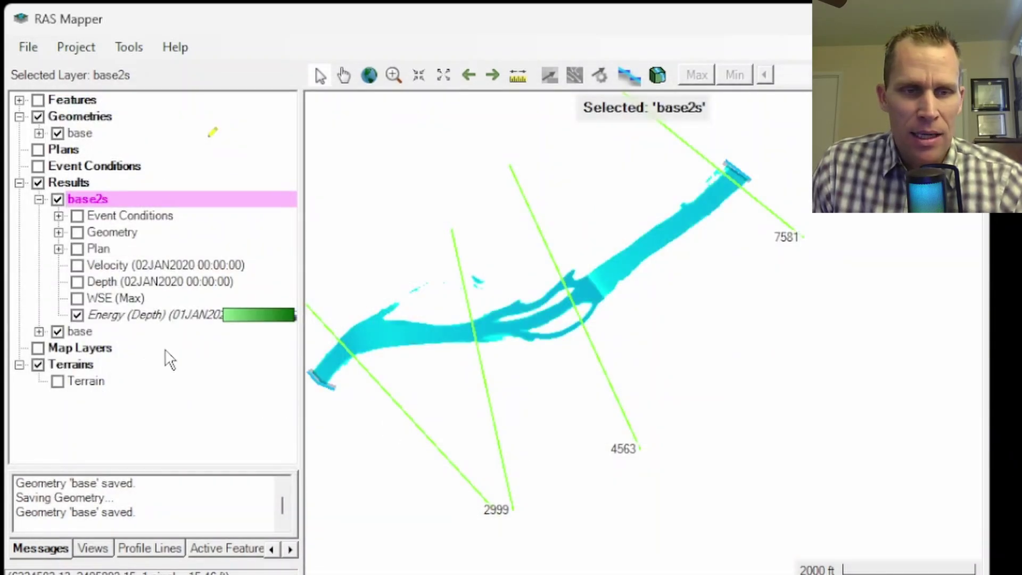
- Run Compute/Update Stored Map on the new Energy (Depth) layer to generate its raster
click(103, 314)
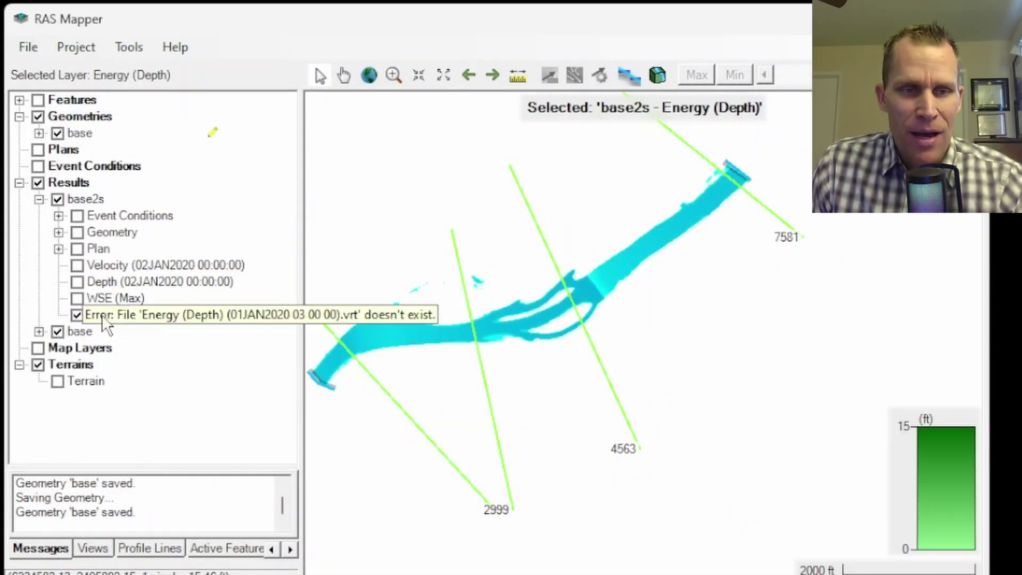
click(58, 200)
click(57, 201)
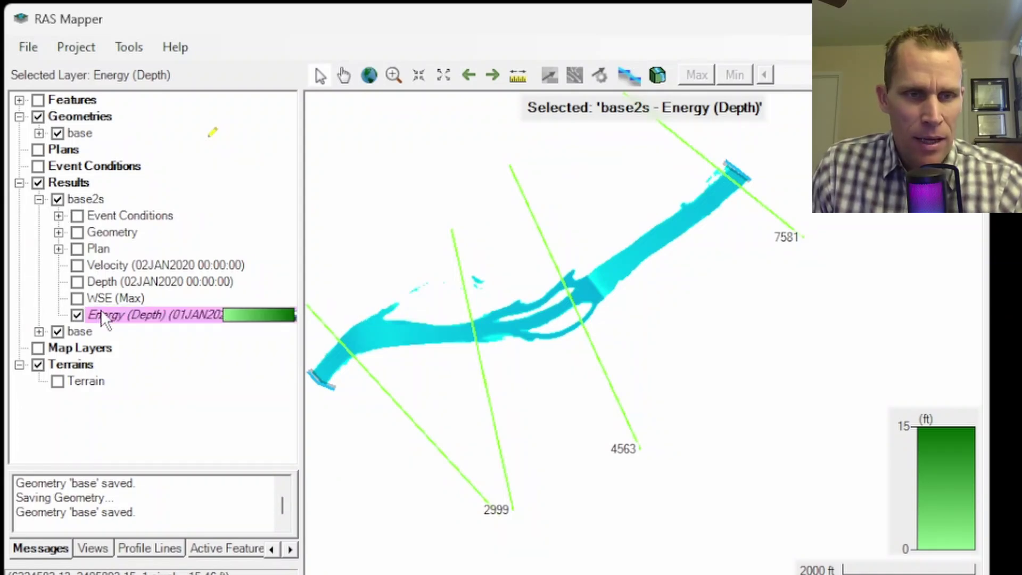
mouse_move(111, 314)
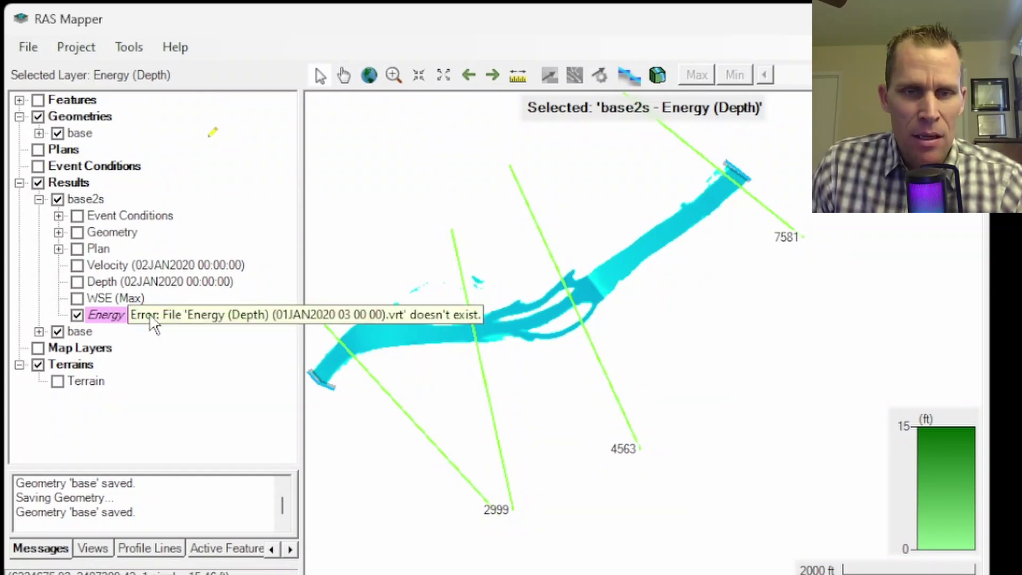
right_click(112, 315)
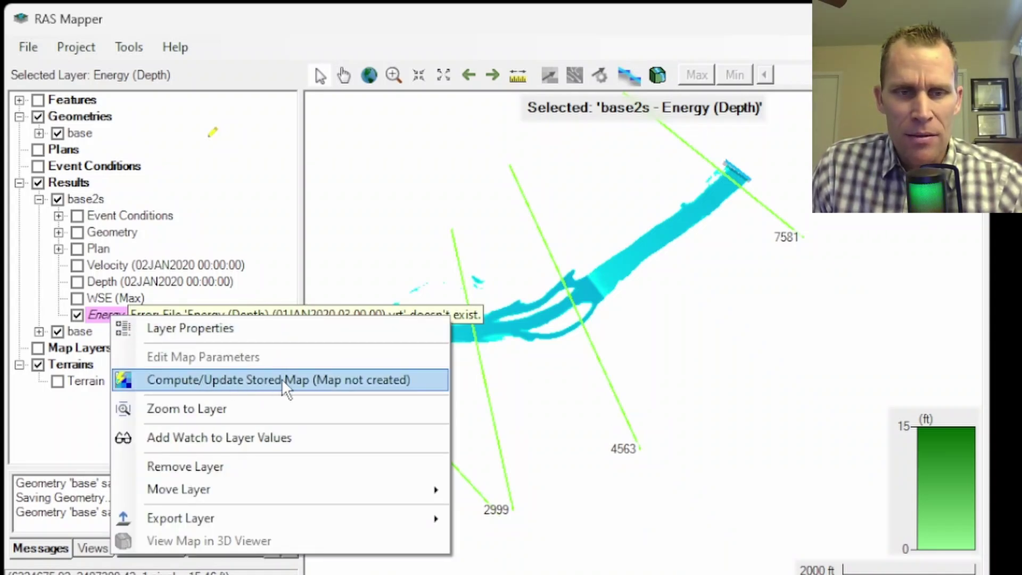
click(297, 379)
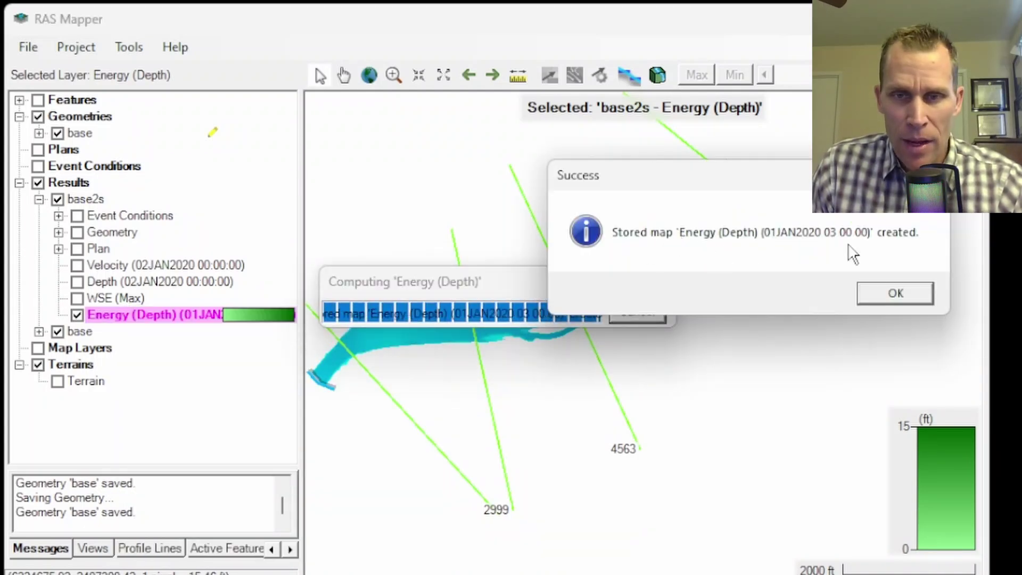
click(896, 292)
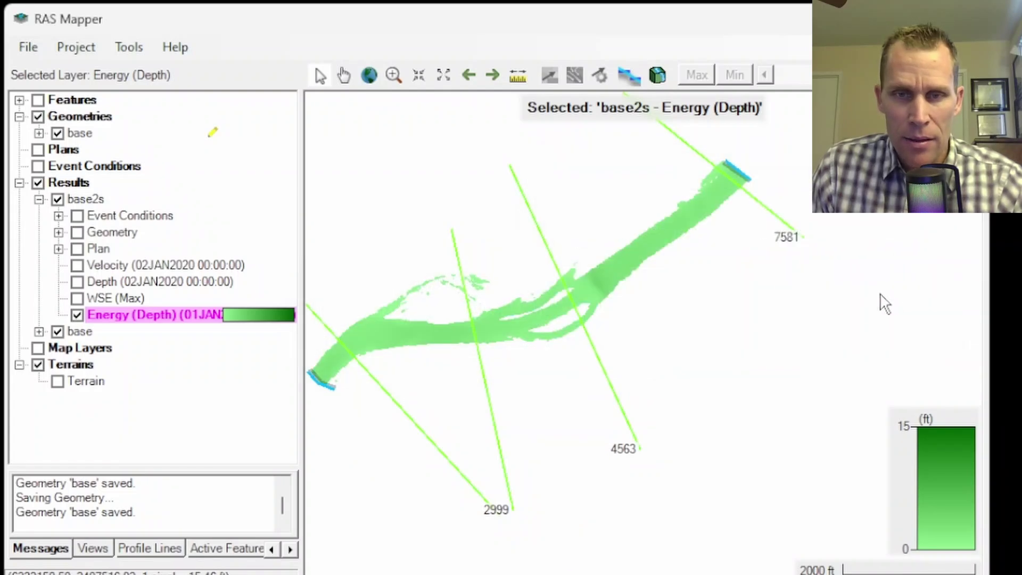
mouse_move(372, 338)
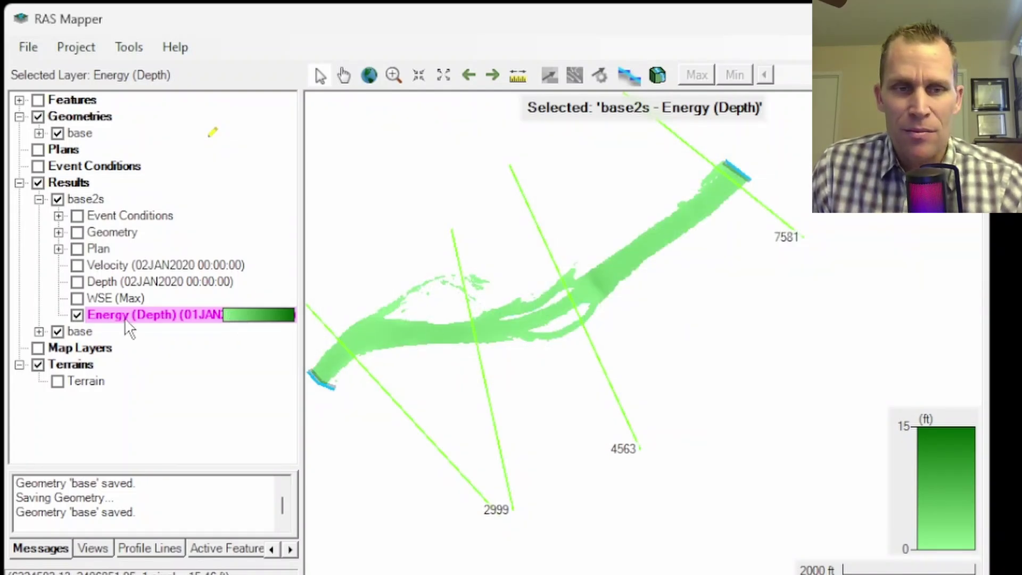
mouse_move(404, 335)
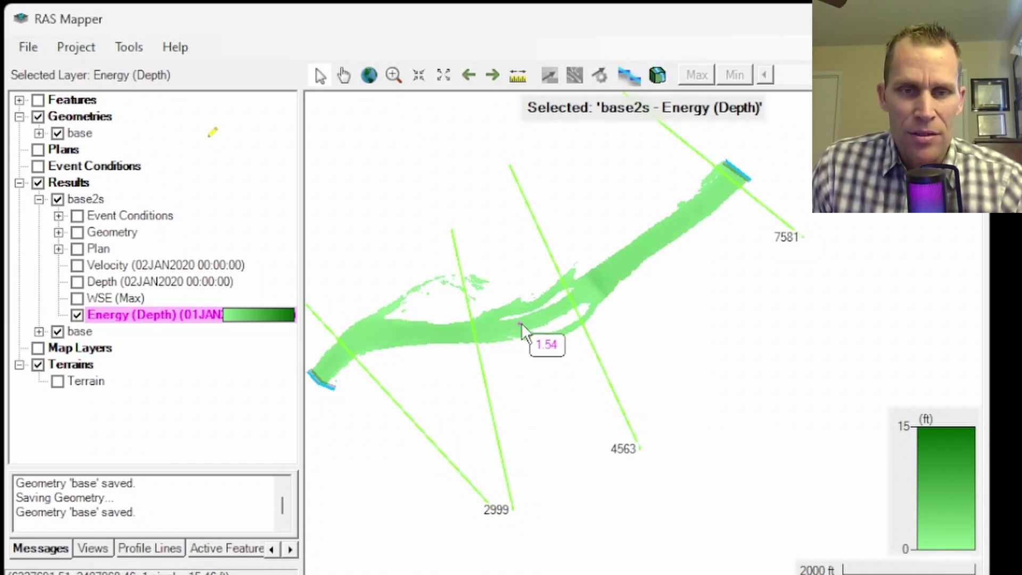
mouse_move(617, 276)
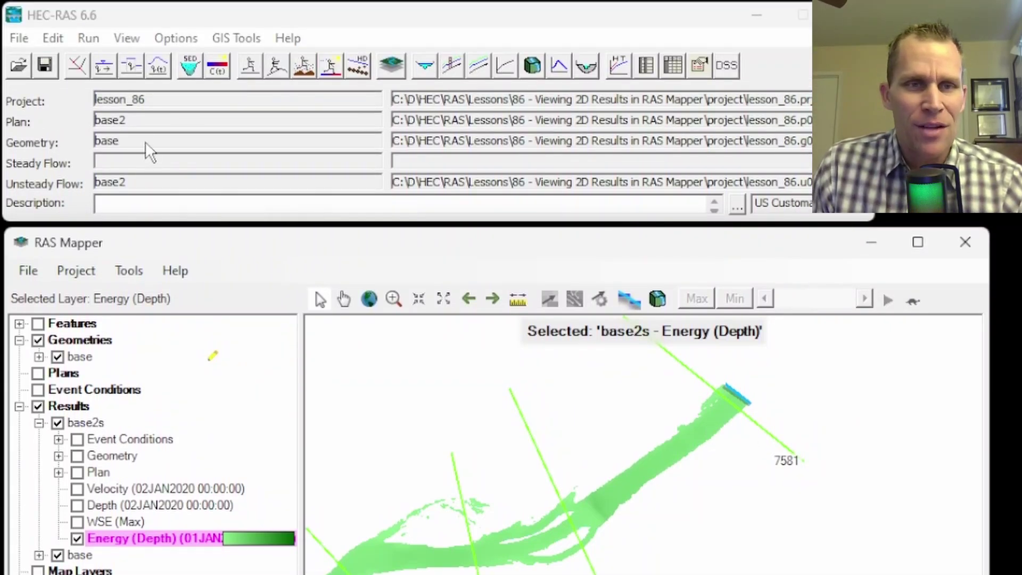
- Check channel velocity and flow area at stations 7581 and 1031 in the Profile Summary Table
click(117, 37)
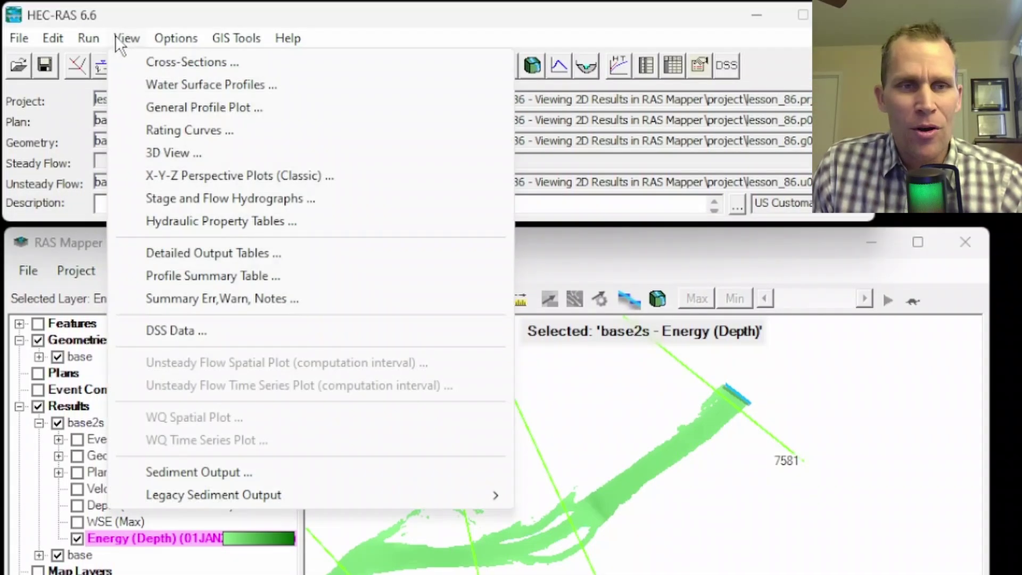
click(178, 274)
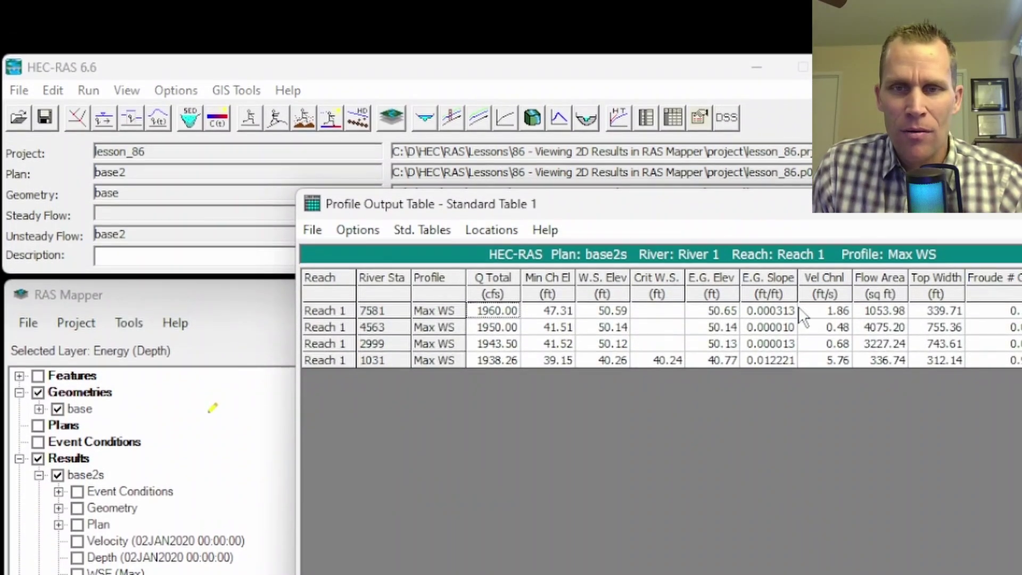
click(803, 309)
click(832, 361)
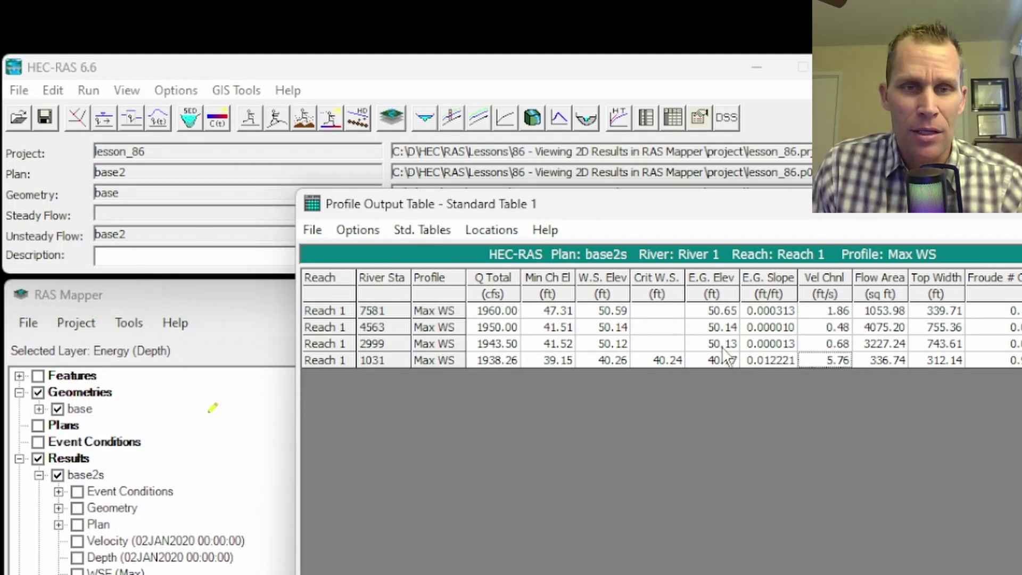
click(870, 361)
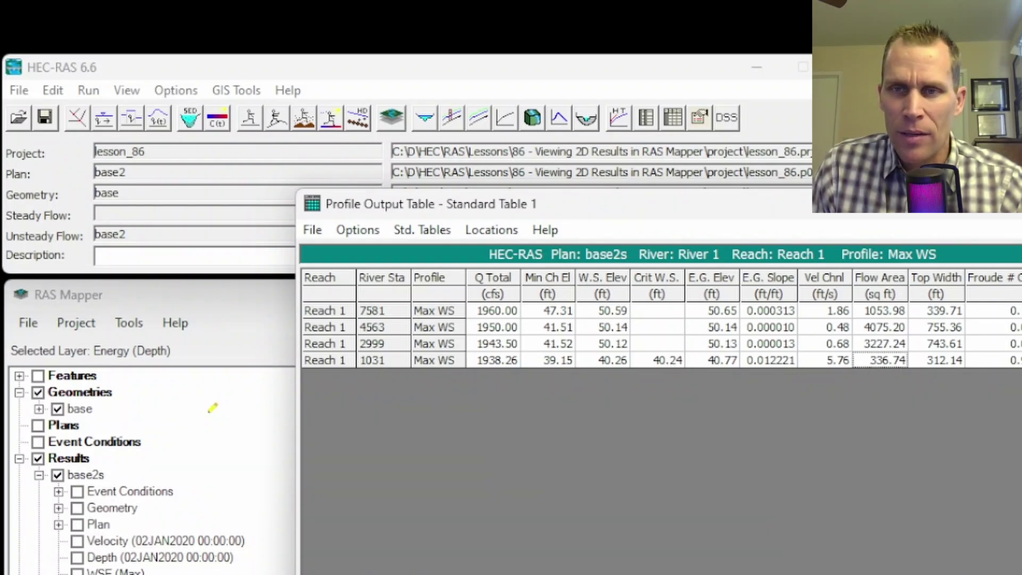
key(alt+Tab)
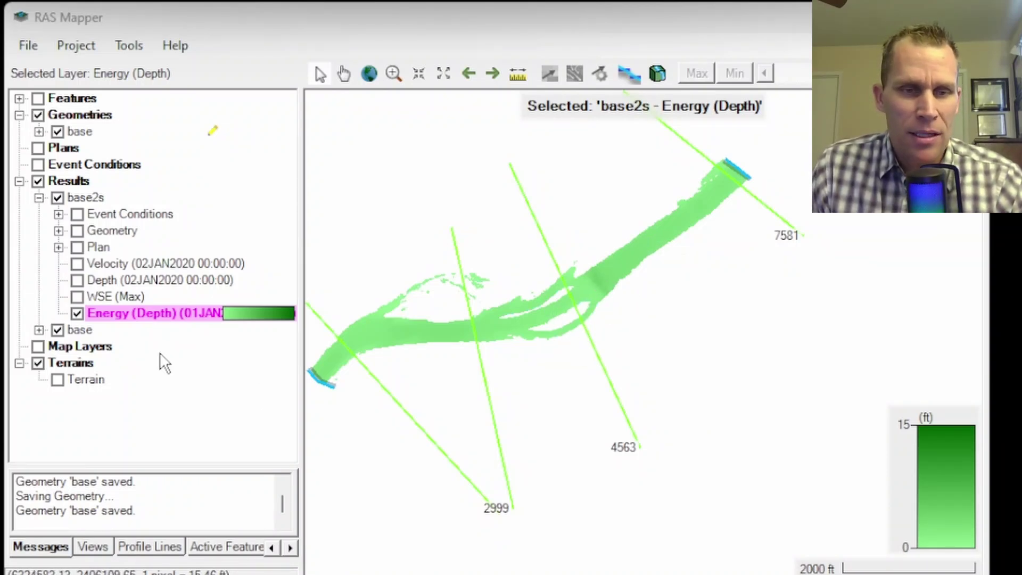
- Review the Energy (Depth) layer properties and its 0–15 ft green legend
double_click(116, 319)
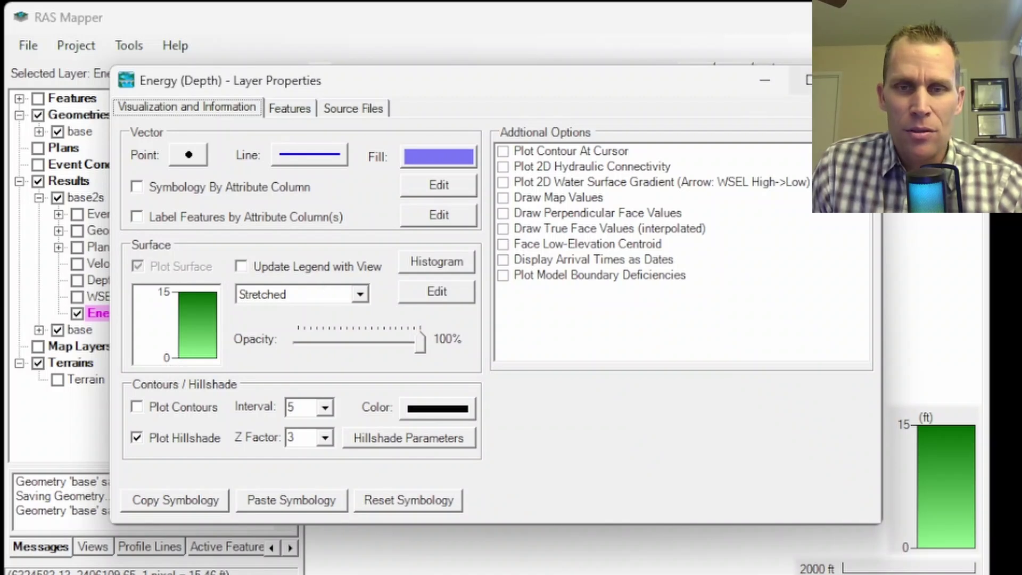
key(Escape)
right_click(131, 315)
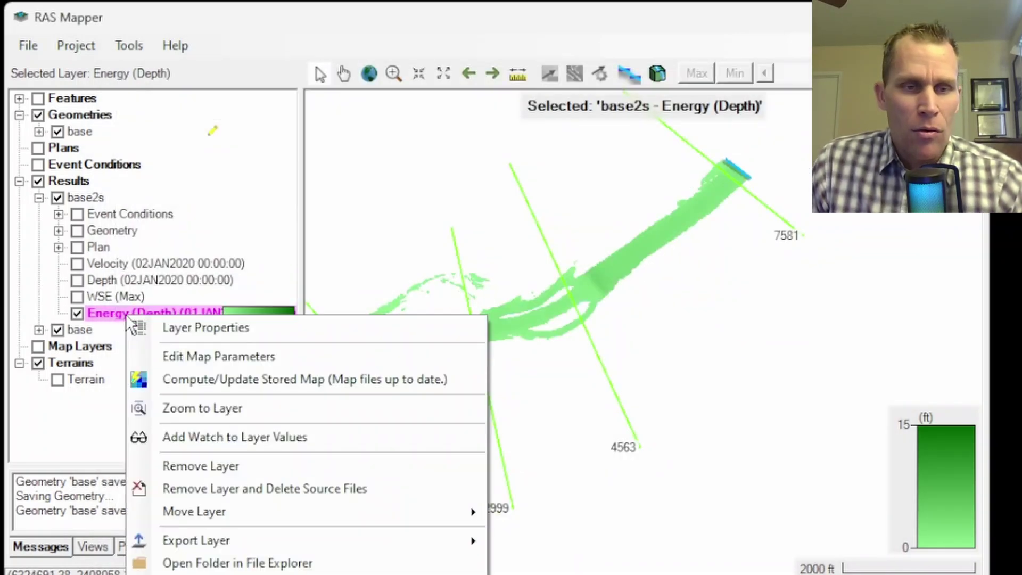
click(177, 326)
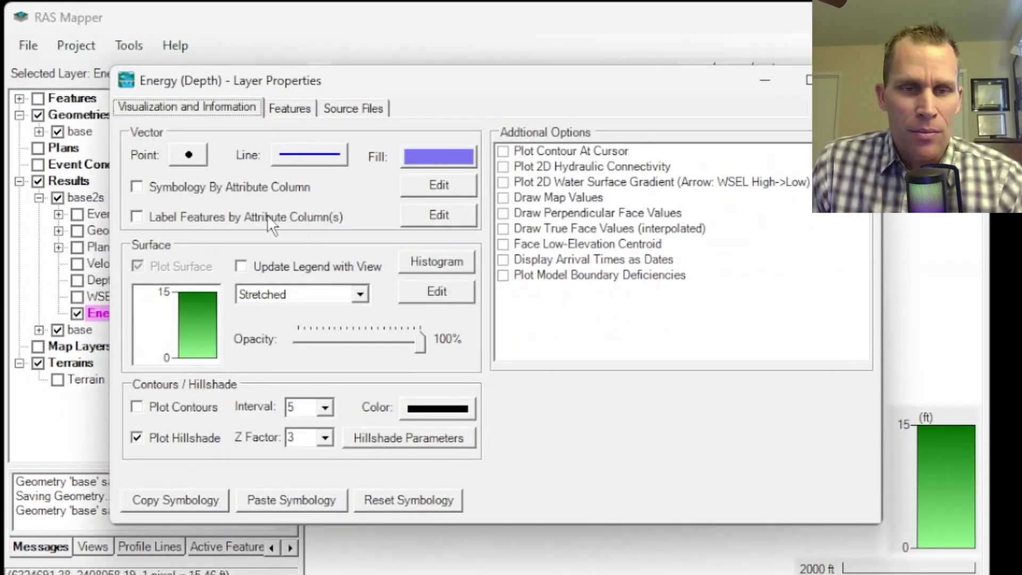
click(854, 80)
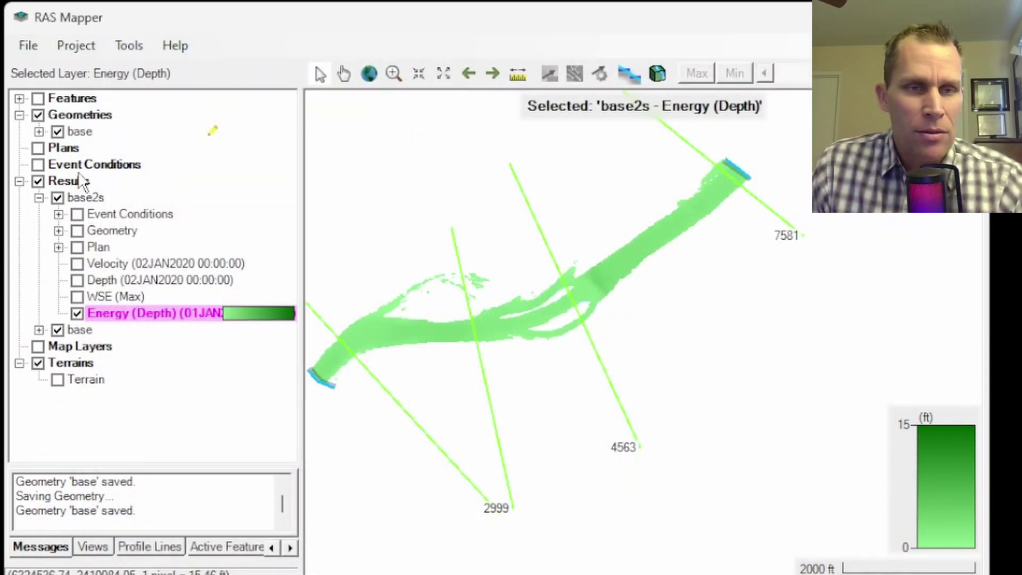
- Add a Courant (Velocity/Length) map from the Hydraulics group to the base2s results
right_click(84, 198)
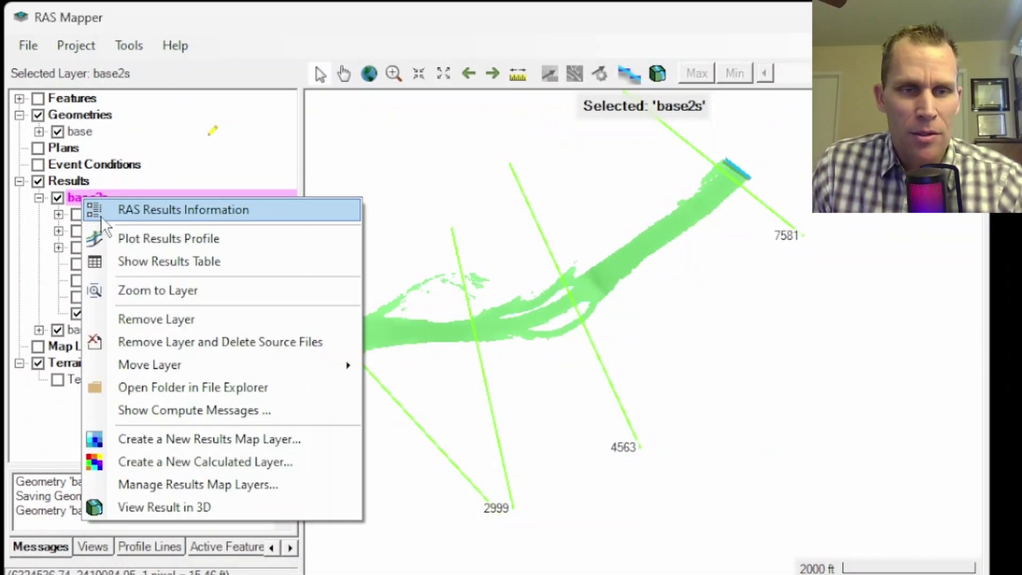
click(168, 437)
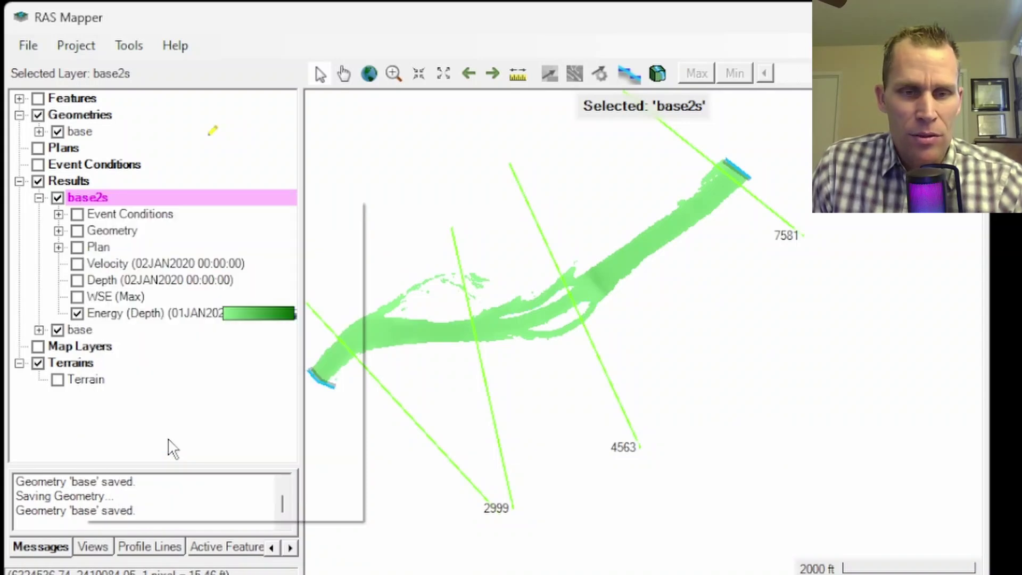
click(61, 150)
click(60, 151)
click(61, 168)
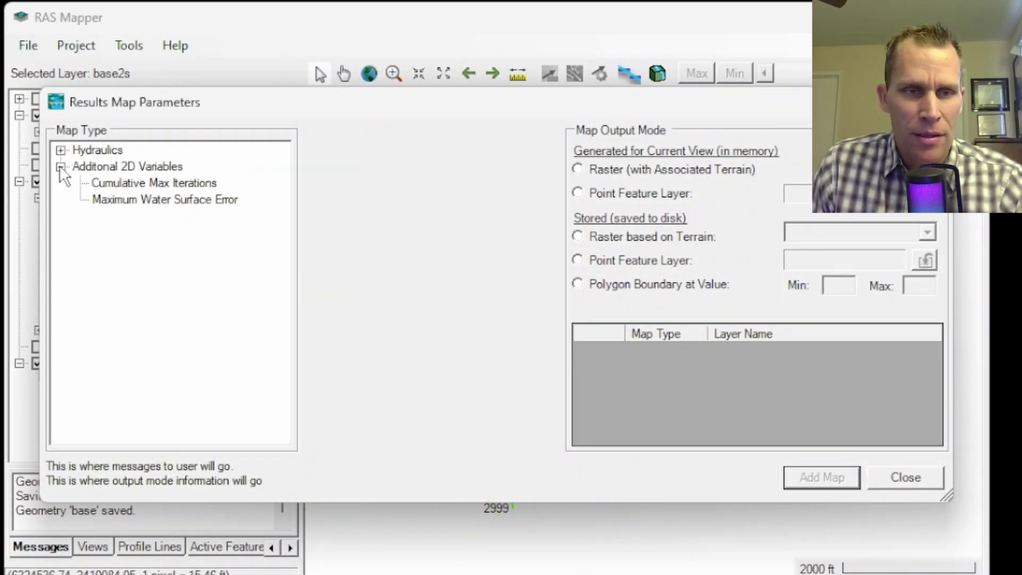
click(61, 167)
click(60, 150)
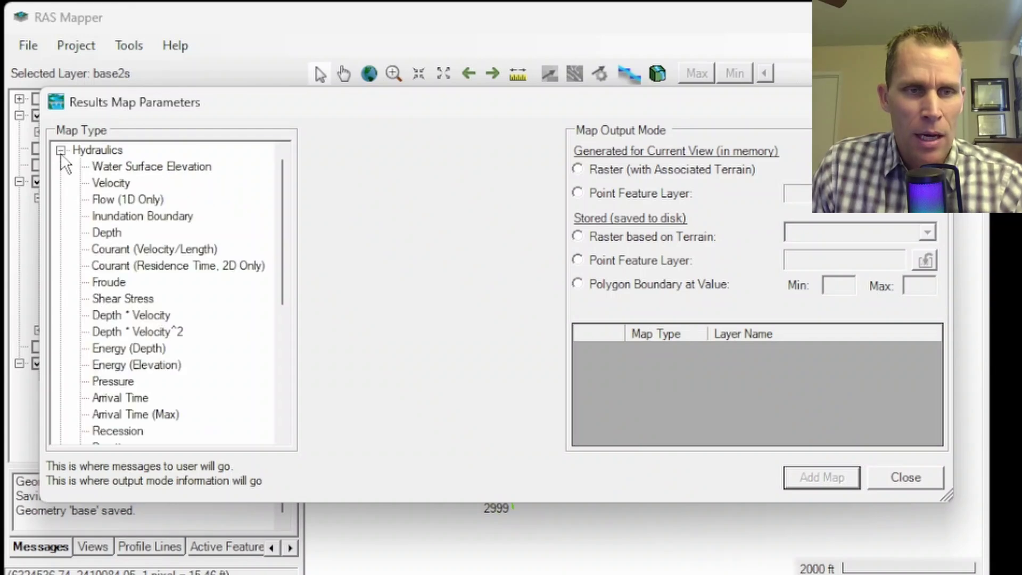
click(119, 251)
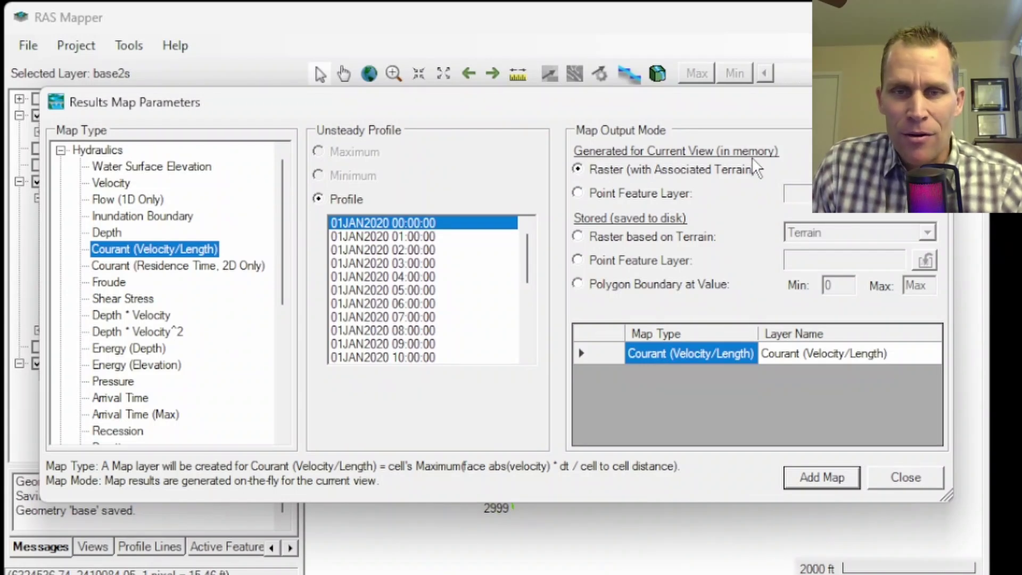
click(810, 475)
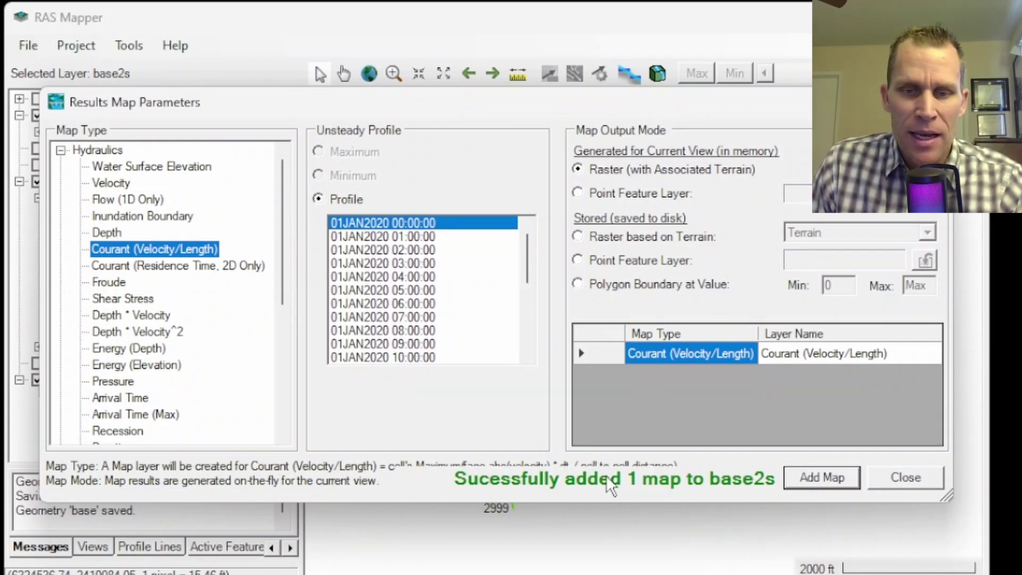
click(922, 477)
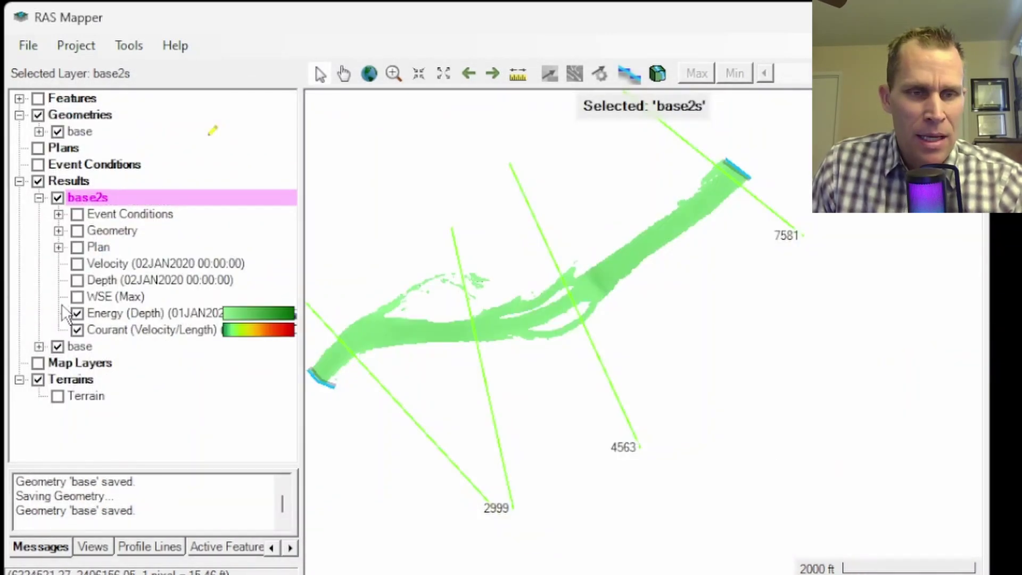
- Hide Energy (Depth), activate the Courant layer, step it forward in time, then animate it
click(77, 314)
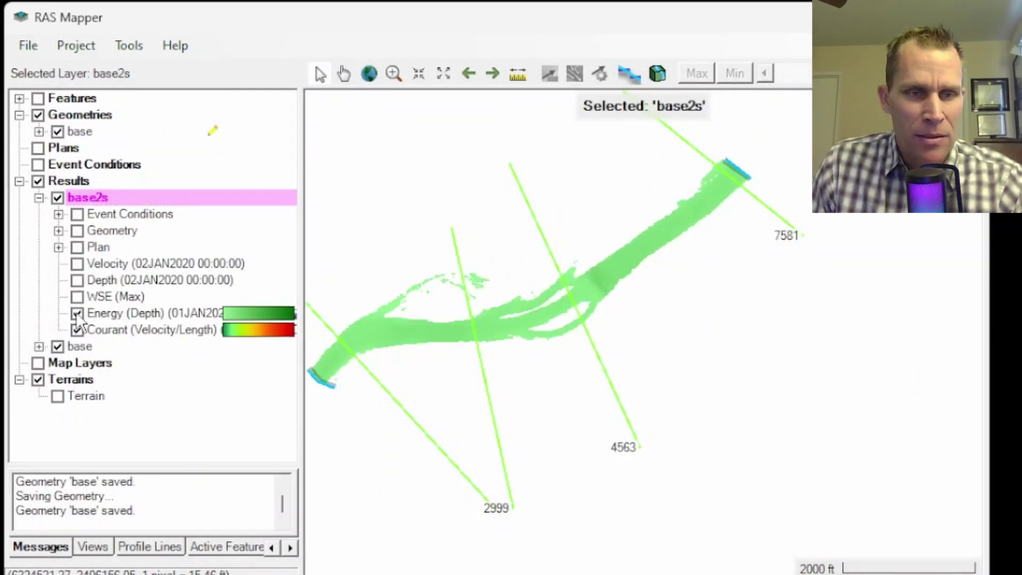
click(100, 331)
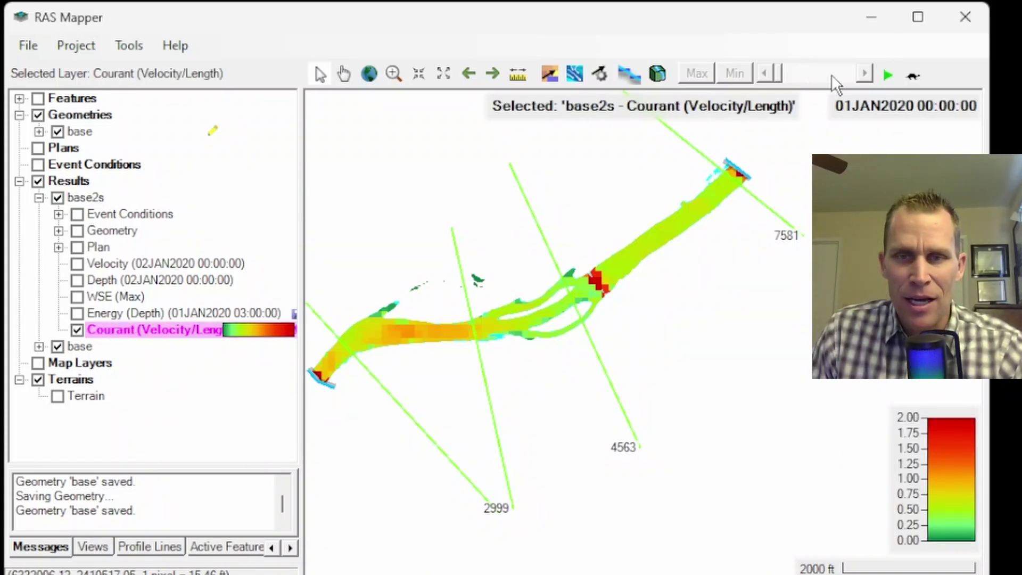
click(865, 73)
click(866, 74)
click(865, 74)
click(866, 73)
click(866, 73)
click(866, 74)
click(866, 74)
click(866, 74)
click(866, 73)
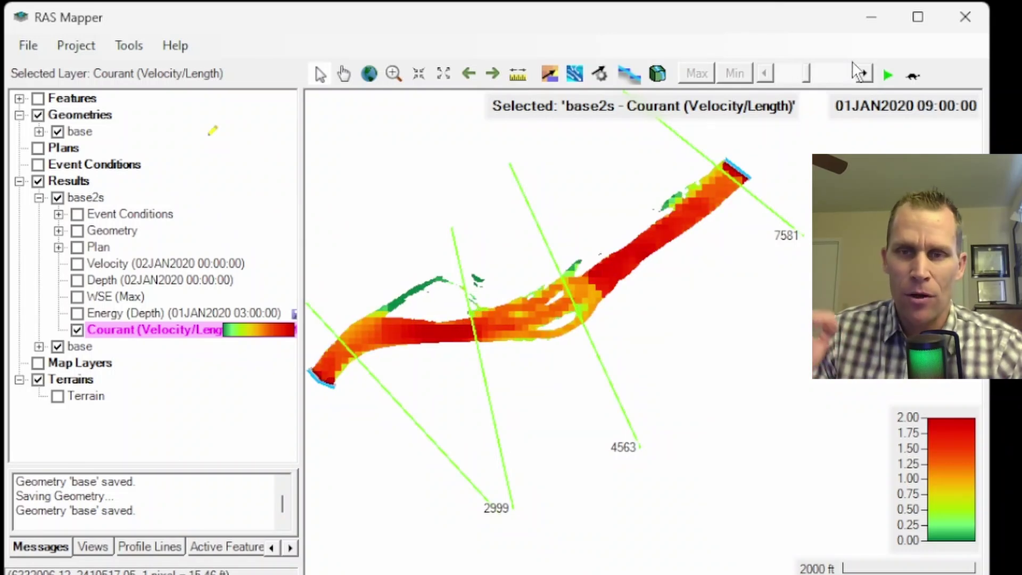
click(865, 74)
click(865, 74)
click(864, 74)
click(864, 75)
drag(819, 72, 768, 95)
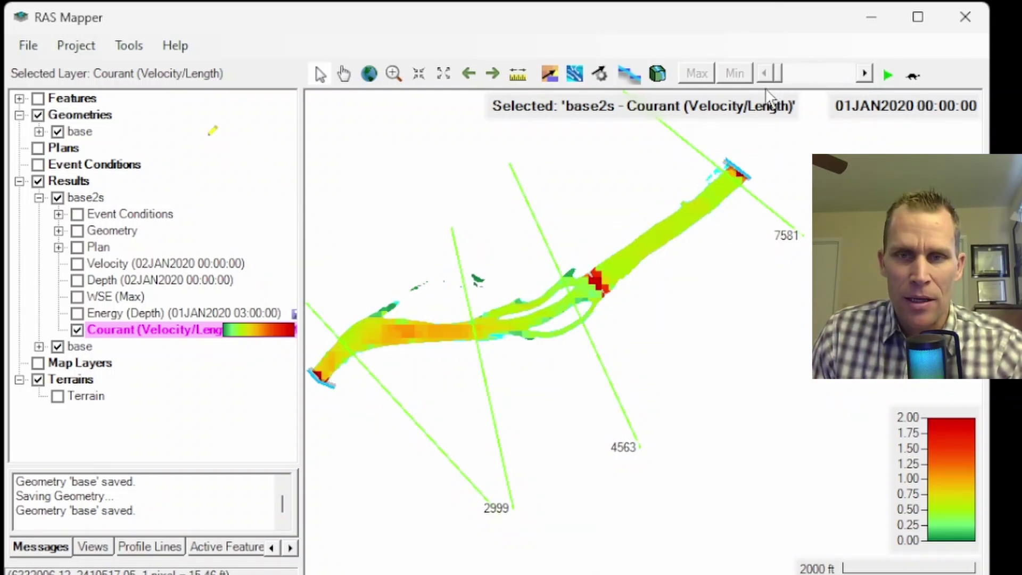
click(881, 78)
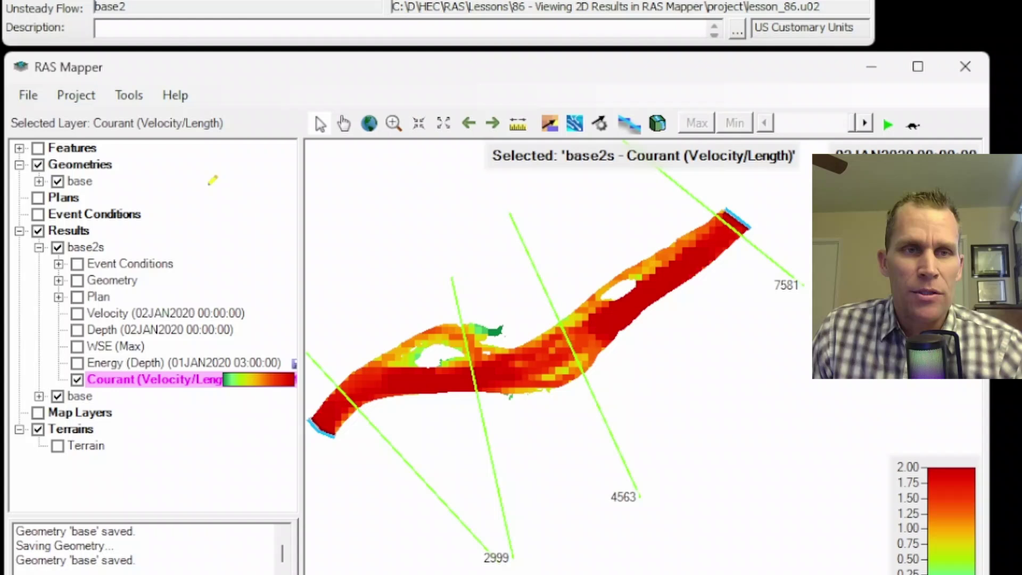
- Set the unsteady flow Computation Interval to 15 Second
click(88, 36)
click(130, 82)
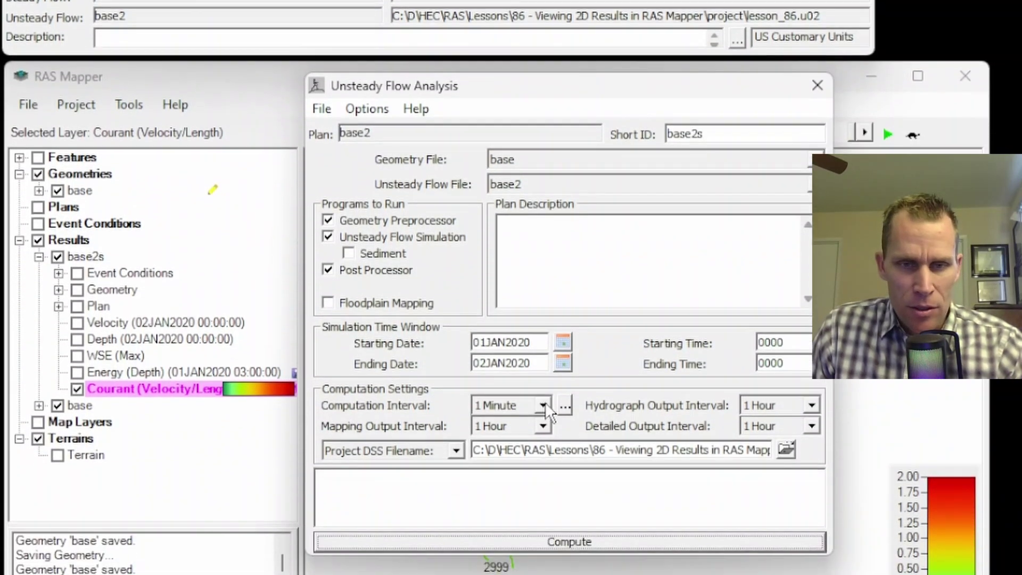
click(543, 405)
scroll(503, 458, up, 3)
click(503, 464)
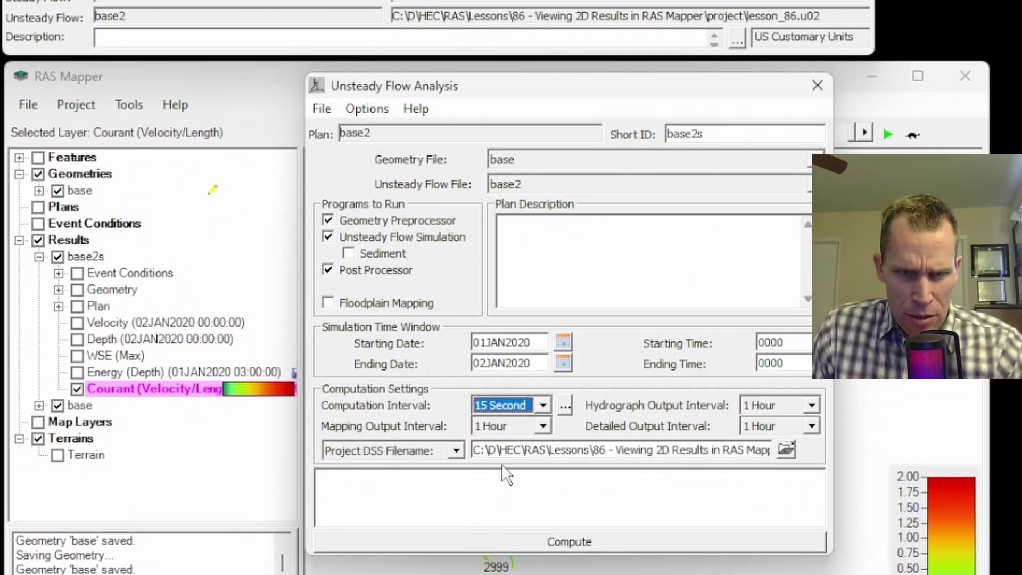
- Save the base2 plan and recompute the unsteady flow simulation
click(322, 108)
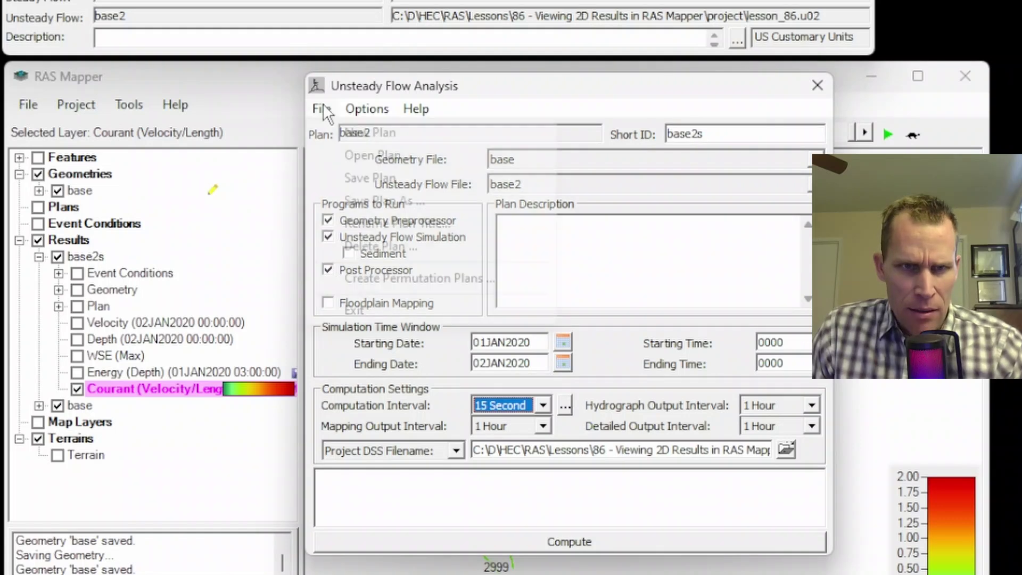
click(351, 176)
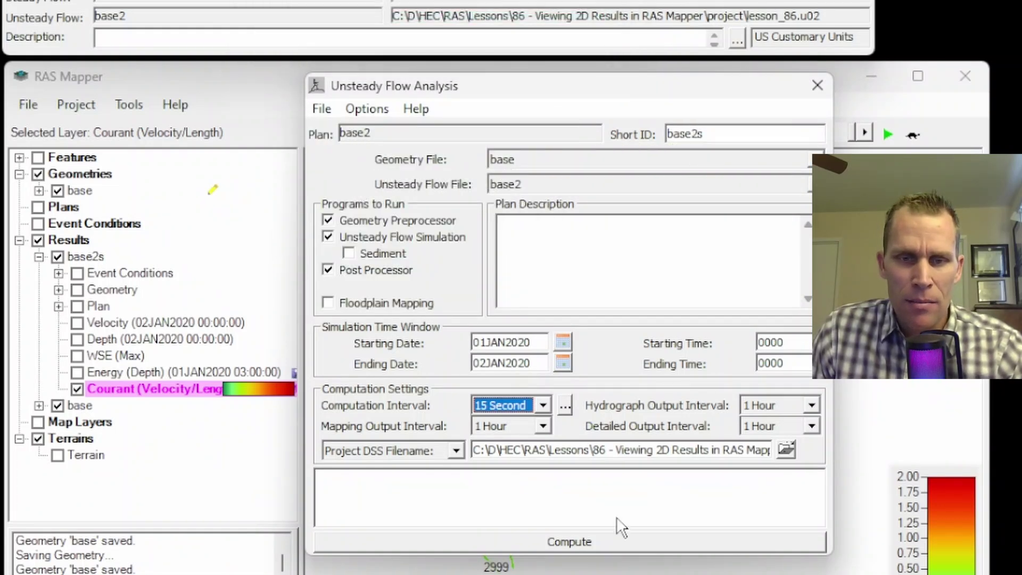
click(590, 535)
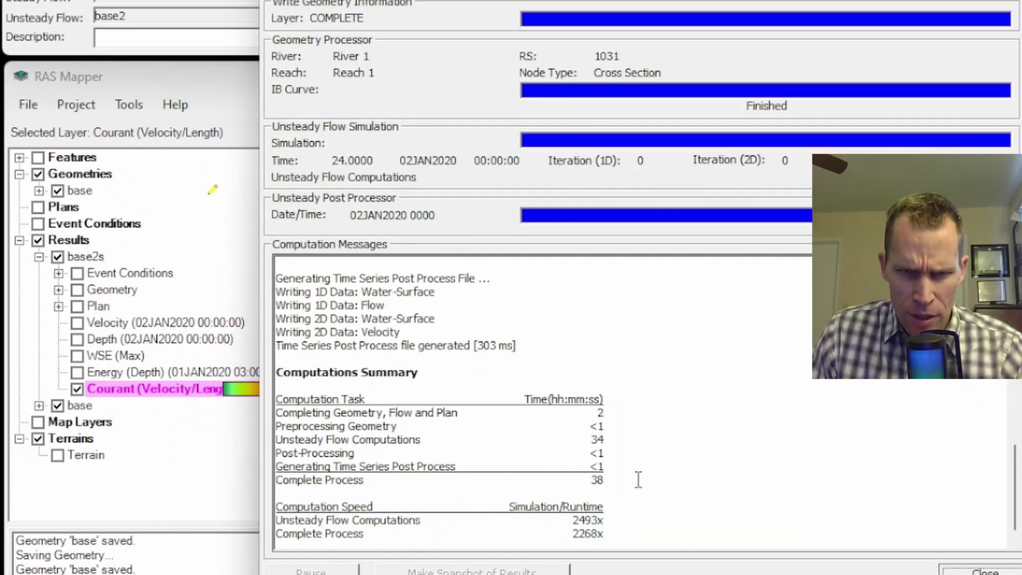
click(983, 571)
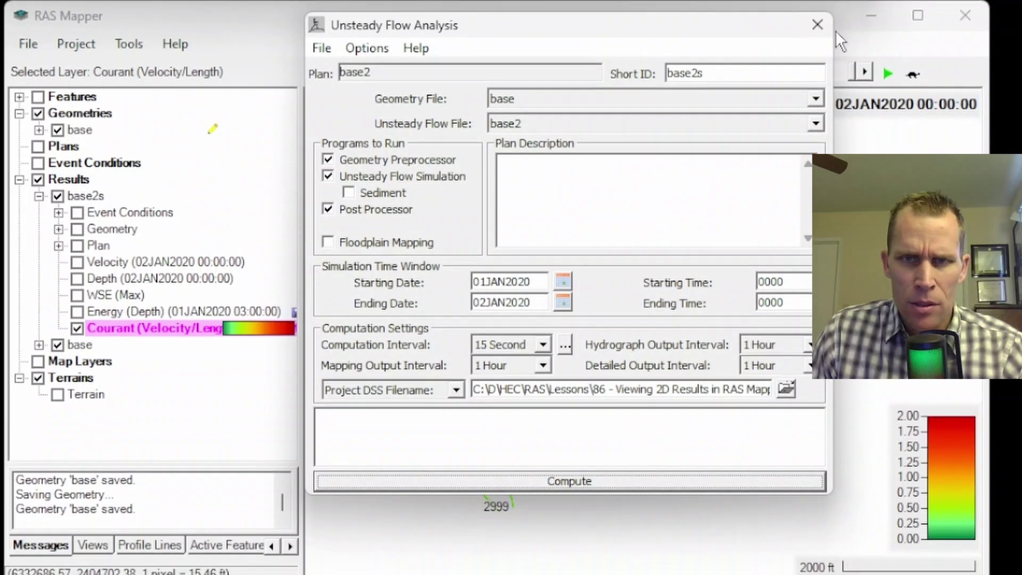
- Scrub and animate the recomputed Courant results through time
click(818, 24)
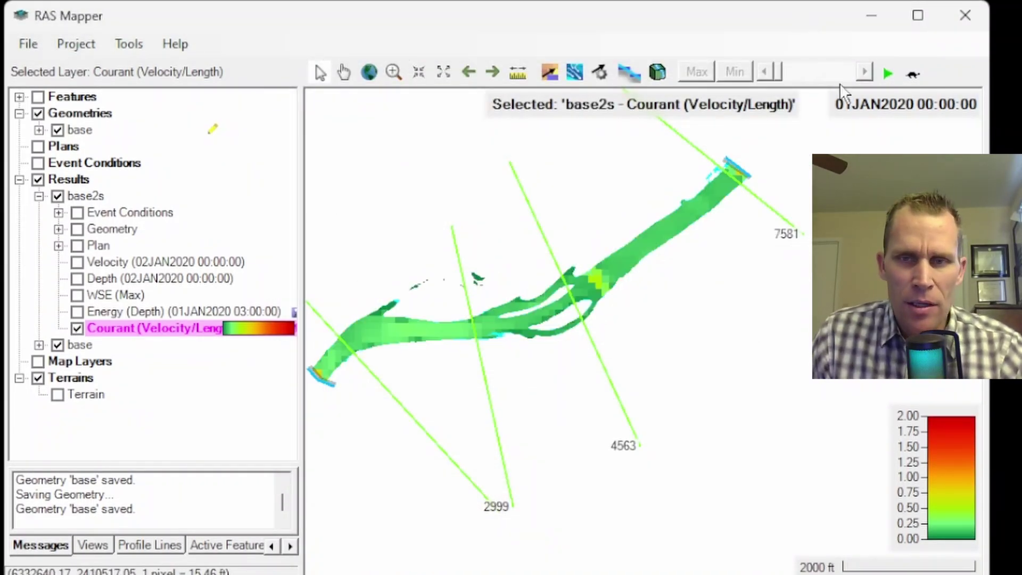
drag(783, 75, 758, 91)
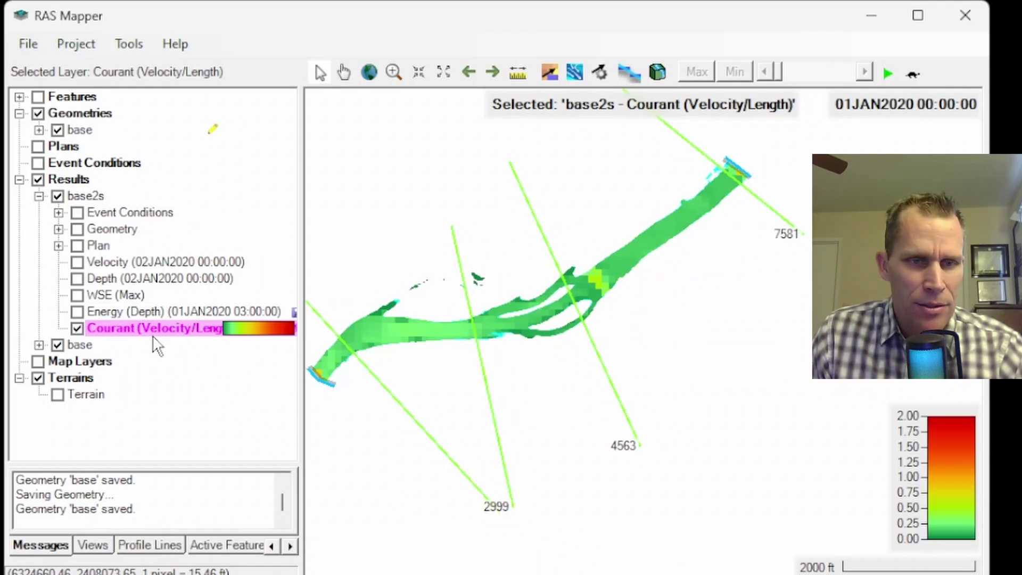
click(888, 73)
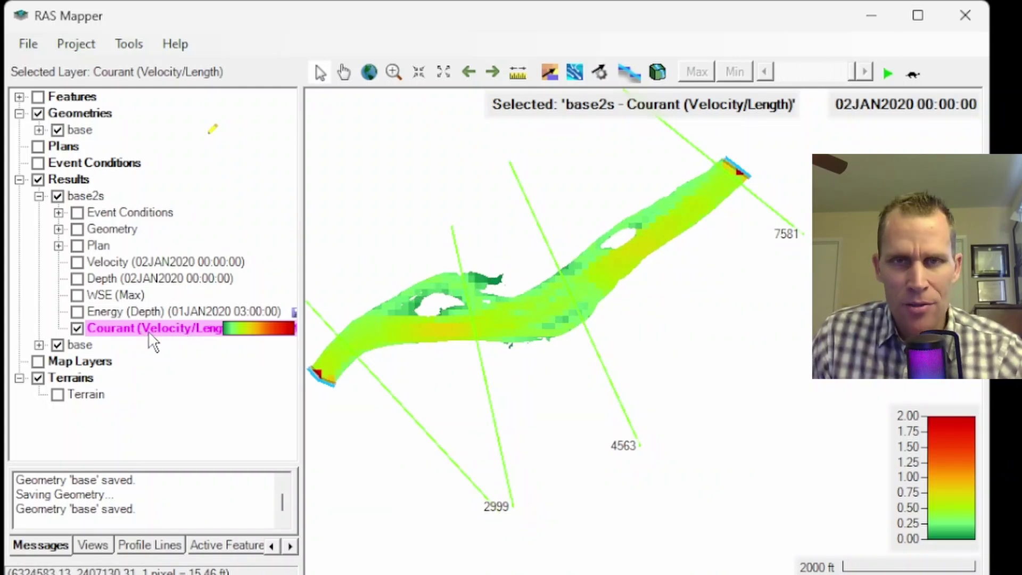
- Zoom and pan along the river to inspect channel Courant values of about 0.18–0.68
mouse_move(349, 340)
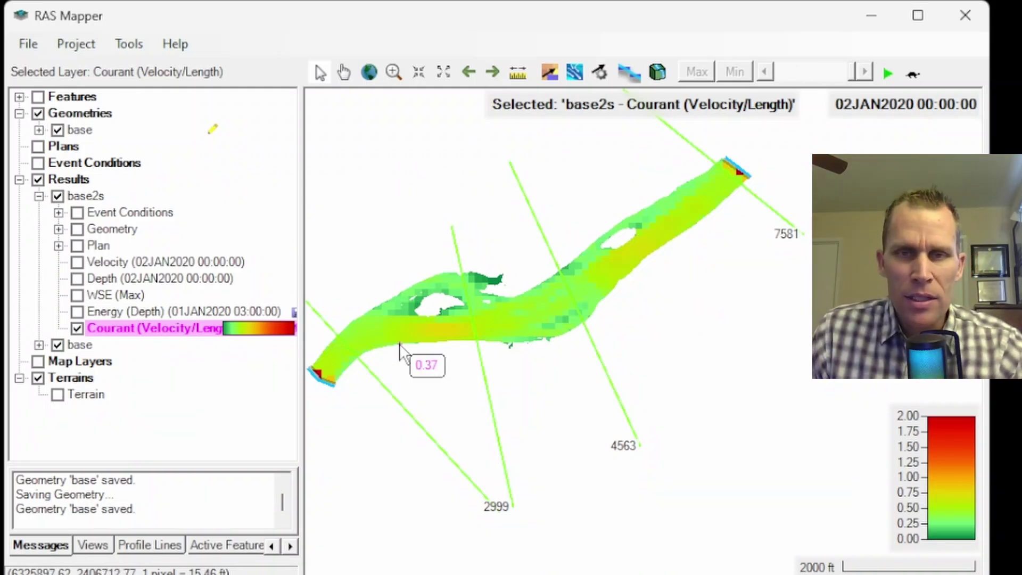
scroll(482, 332, up, 3)
scroll(504, 325, up, 5)
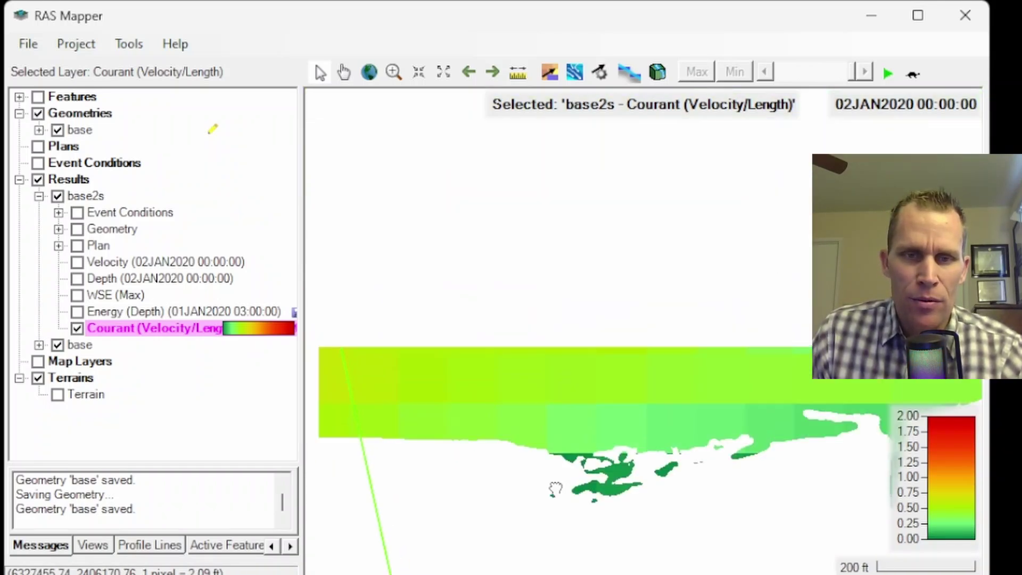
scroll(631, 225, up, 2)
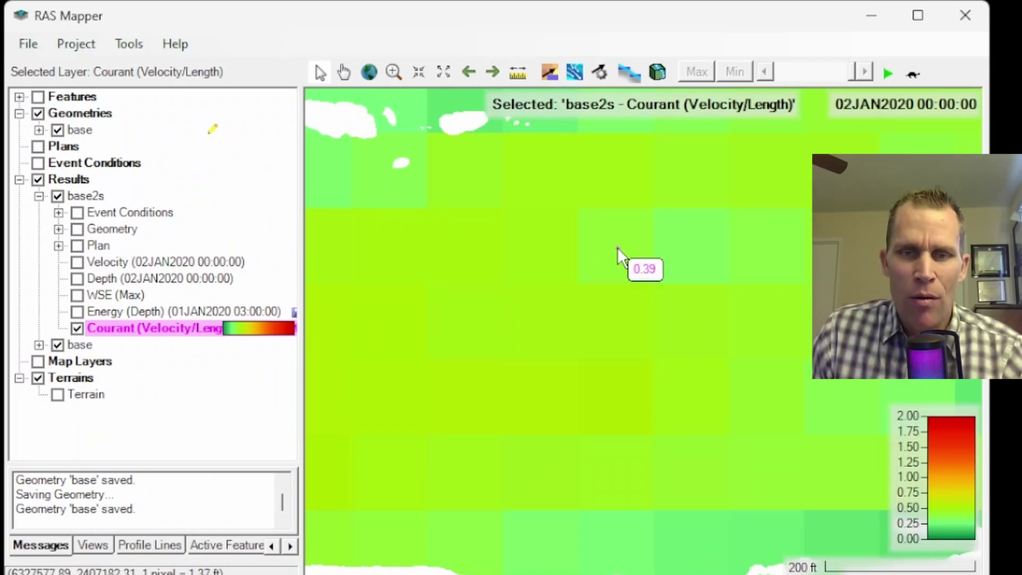
scroll(618, 248, down, 2)
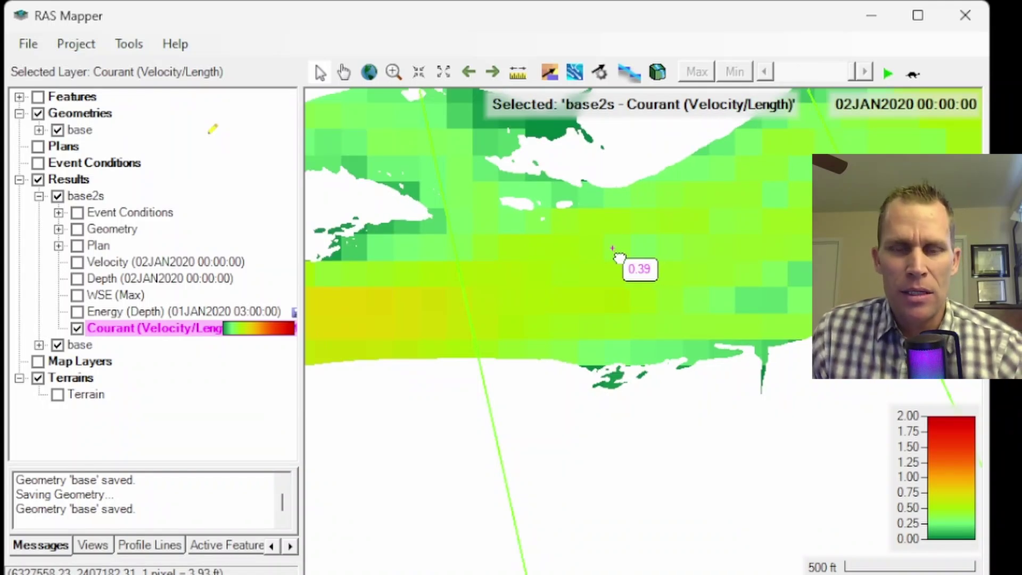
scroll(619, 255, down, 2)
scroll(644, 325, down, 1)
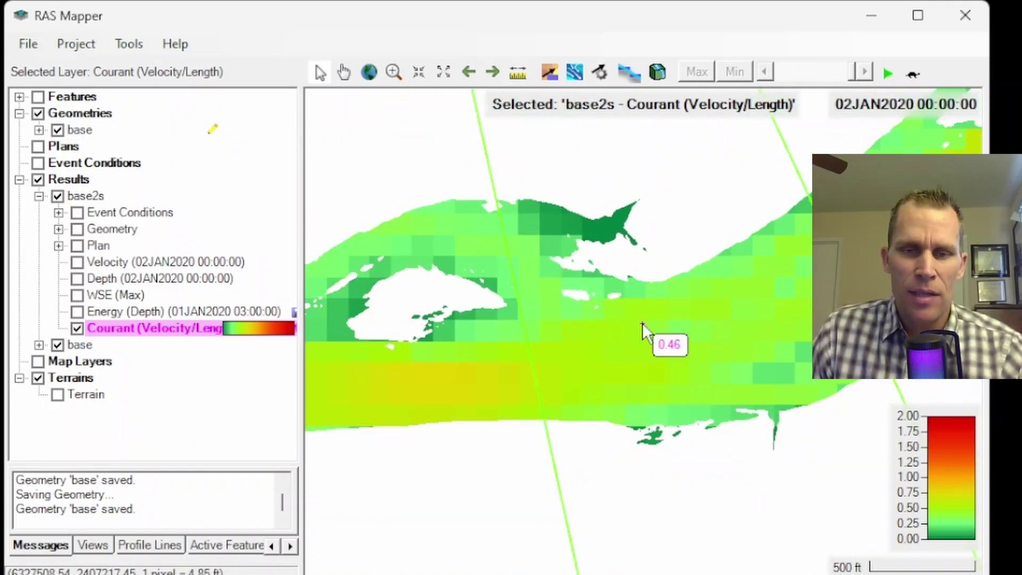
scroll(642, 323, down, 1)
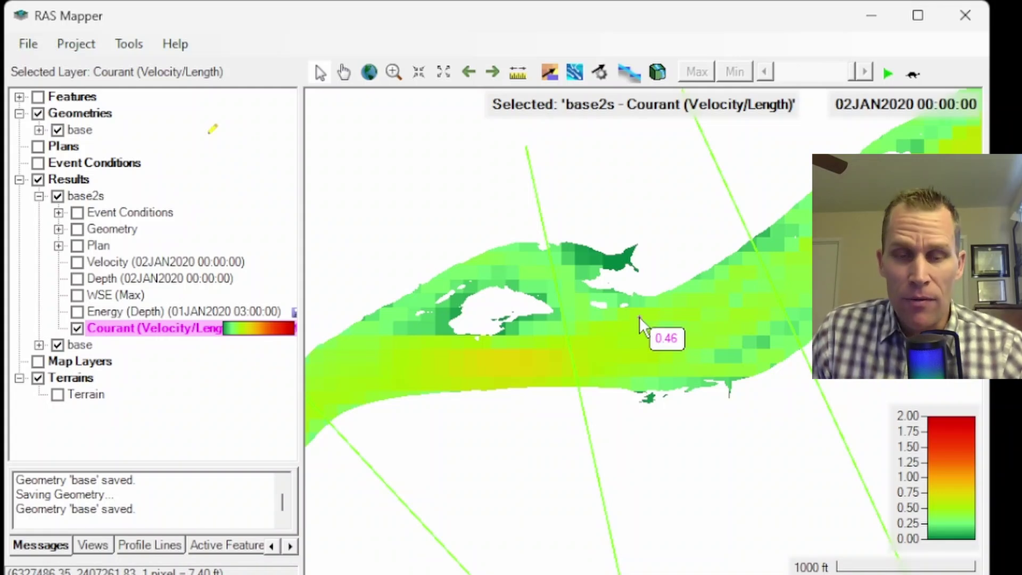
scroll(640, 318, down, 1)
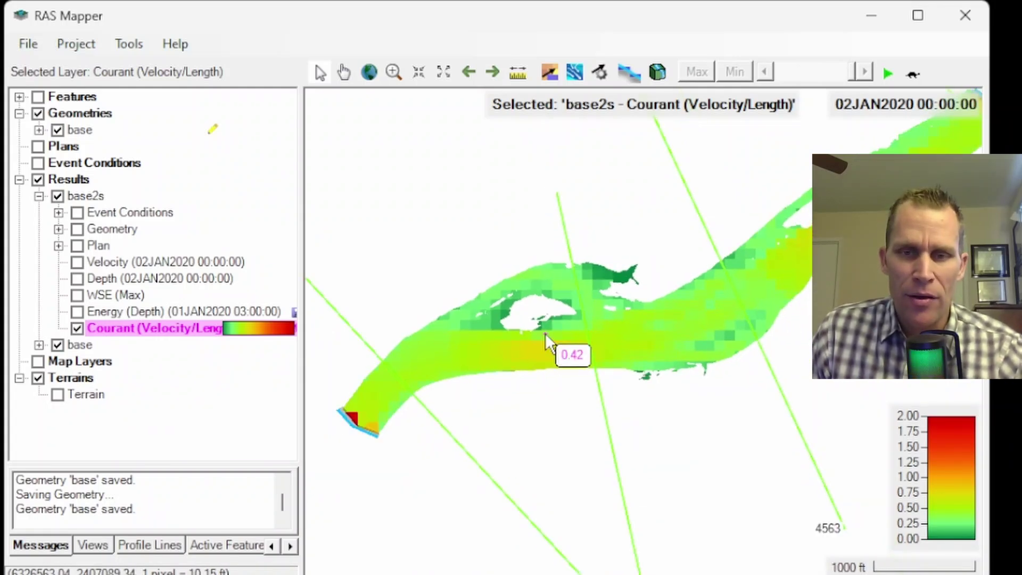
key(Right)
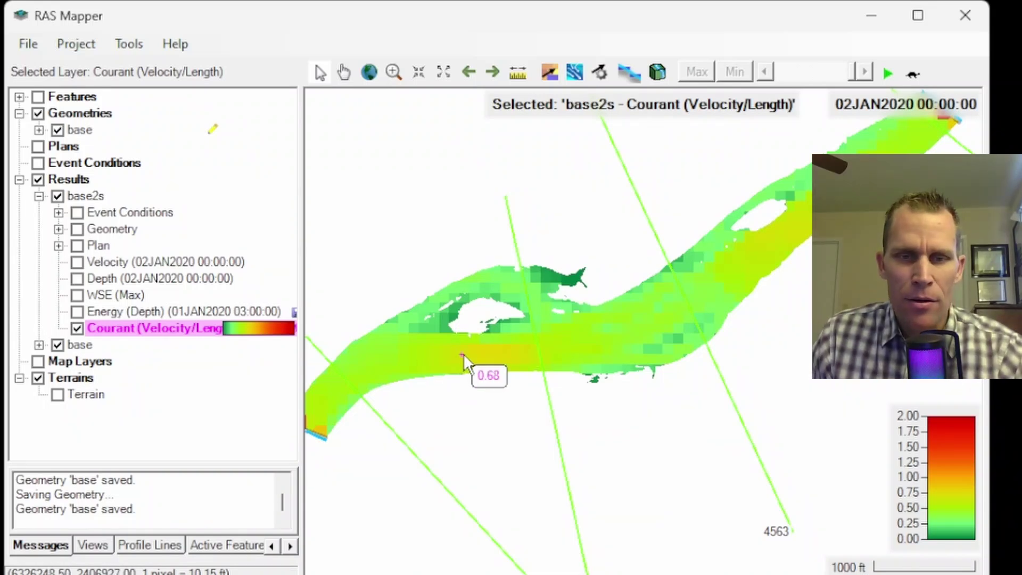
- Look over the Courant layer's map parameters without changes and add a watch on its values
right_click(112, 331)
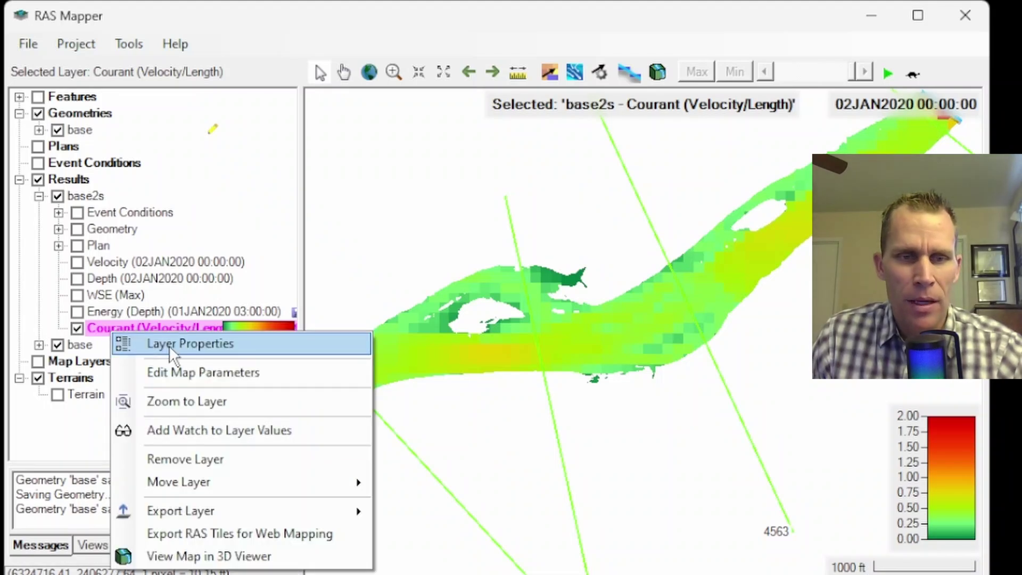
click(198, 372)
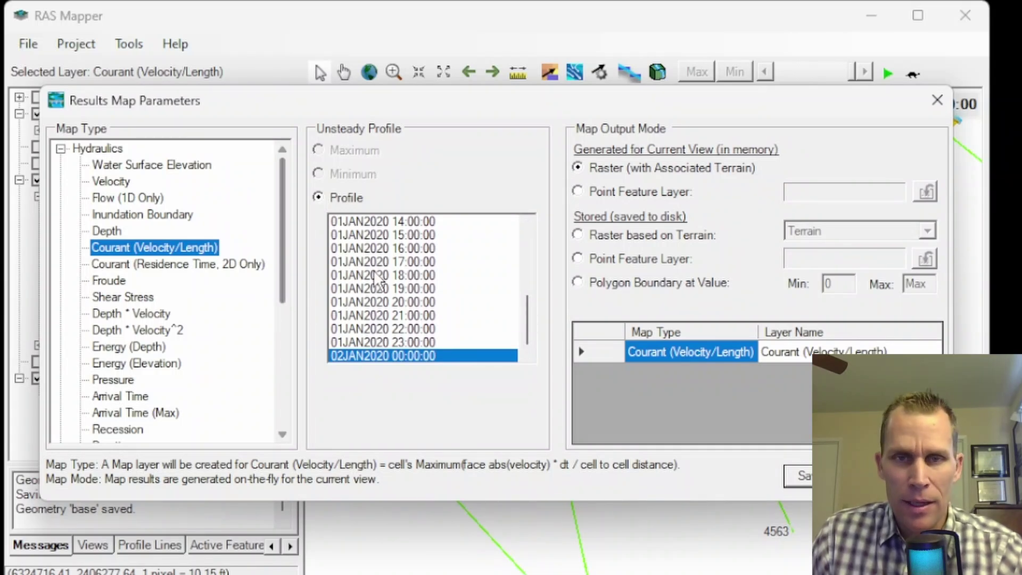
key(Escape)
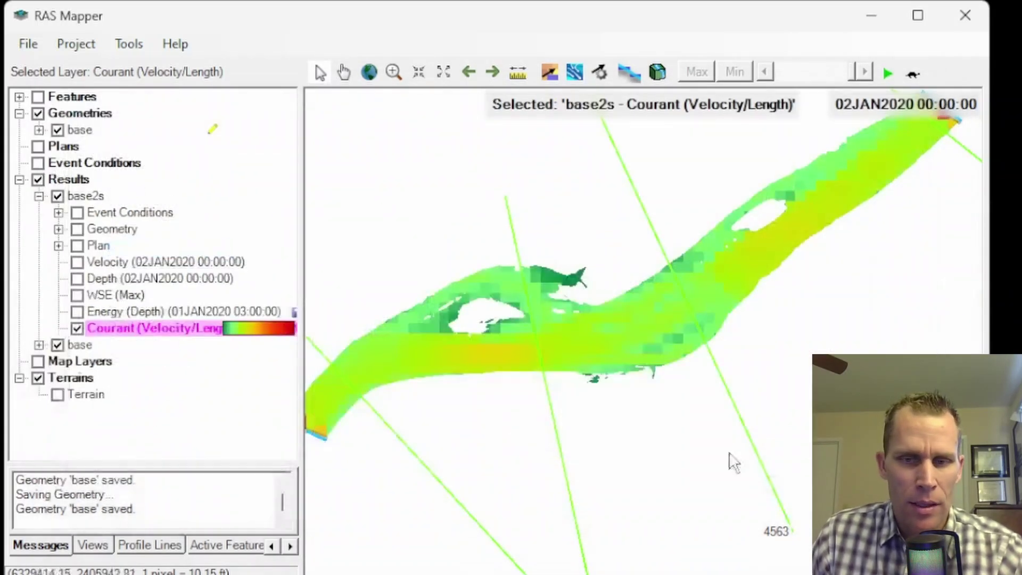
right_click(132, 335)
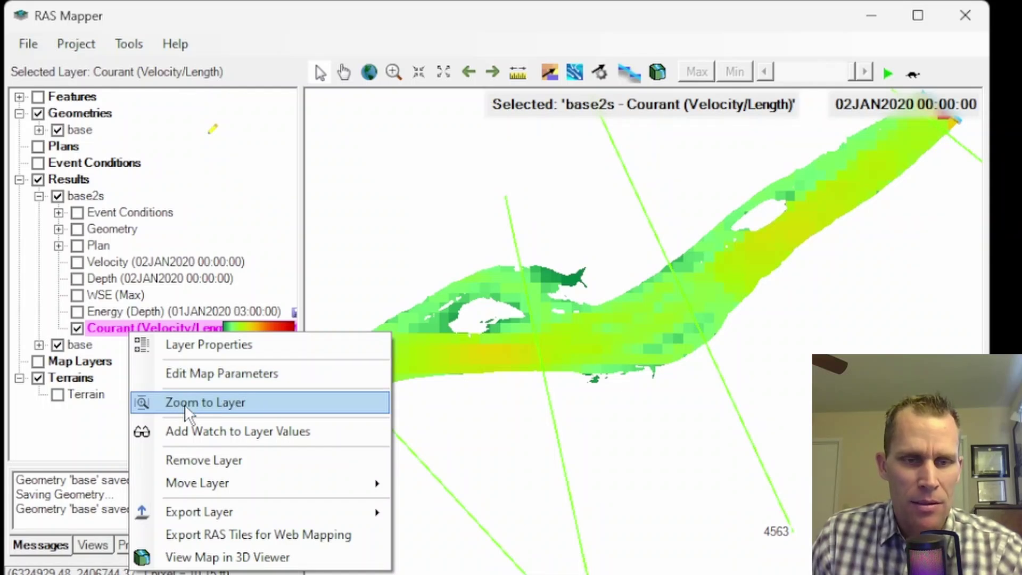
click(216, 431)
- Export the Courant layer as a raster with 100 ft cells, keeping the original extent
right_click(133, 332)
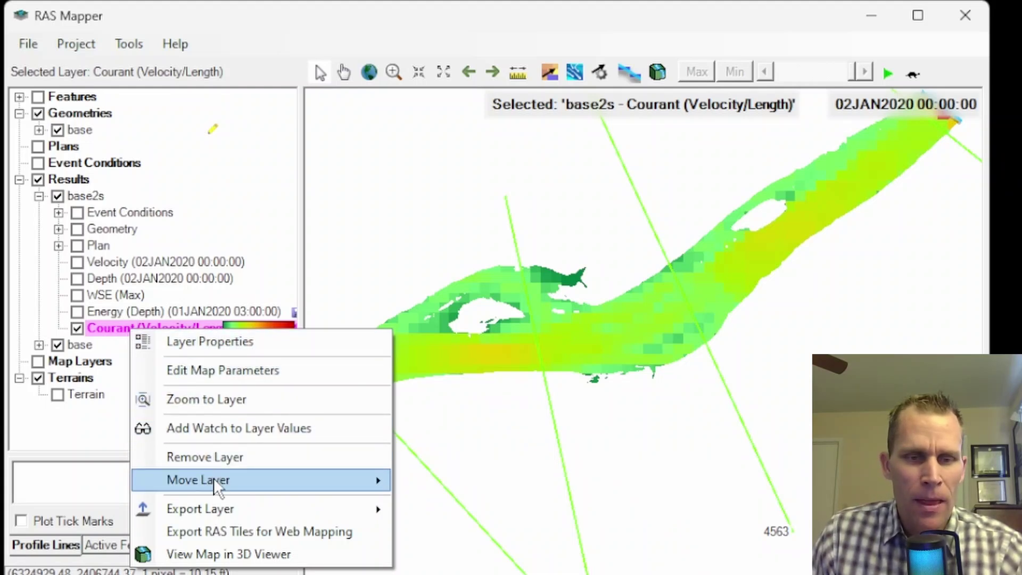
mouse_move(213, 479)
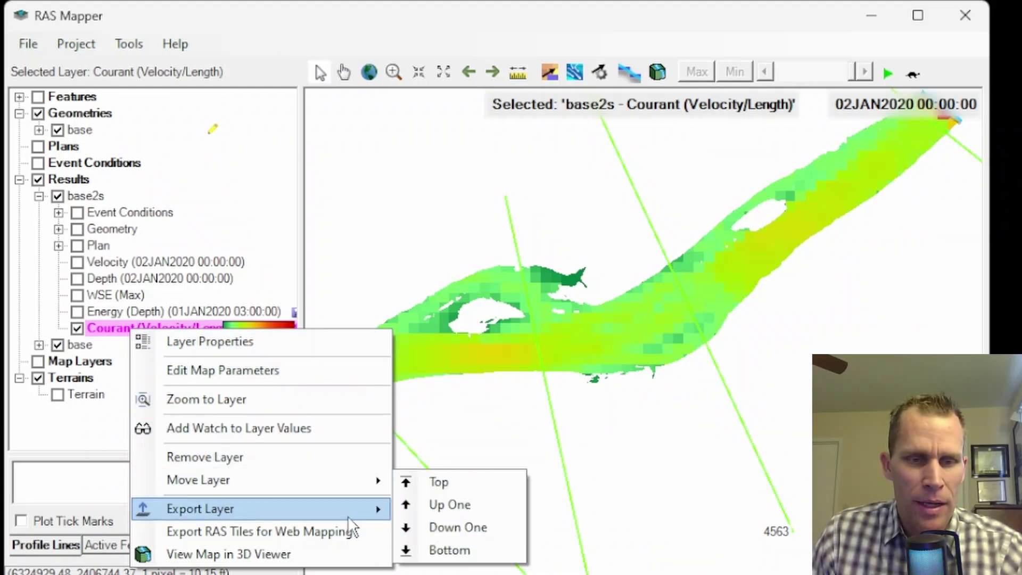
mouse_move(226, 504)
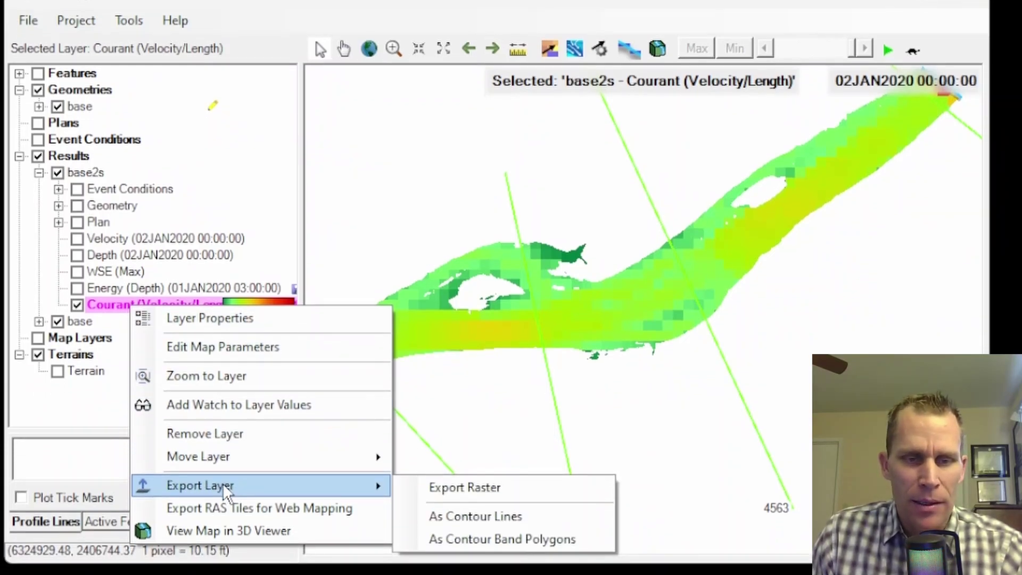
click(467, 487)
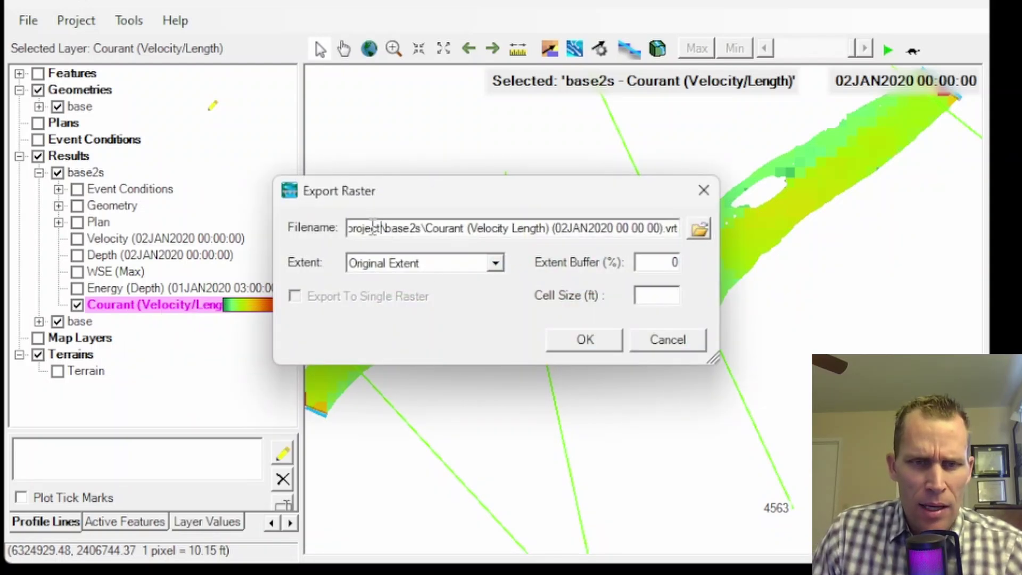
drag(376, 234, 698, 247)
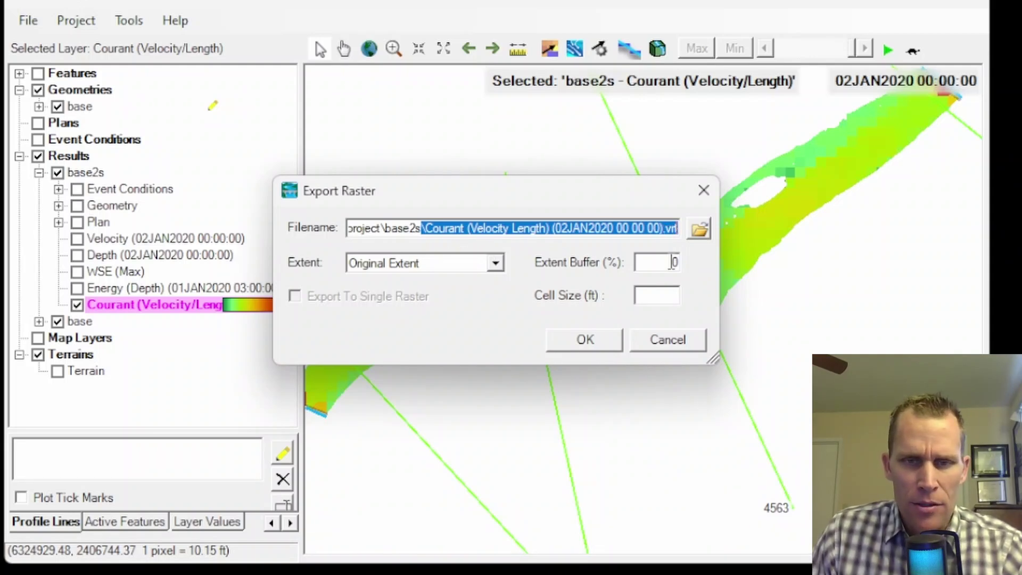
click(656, 296)
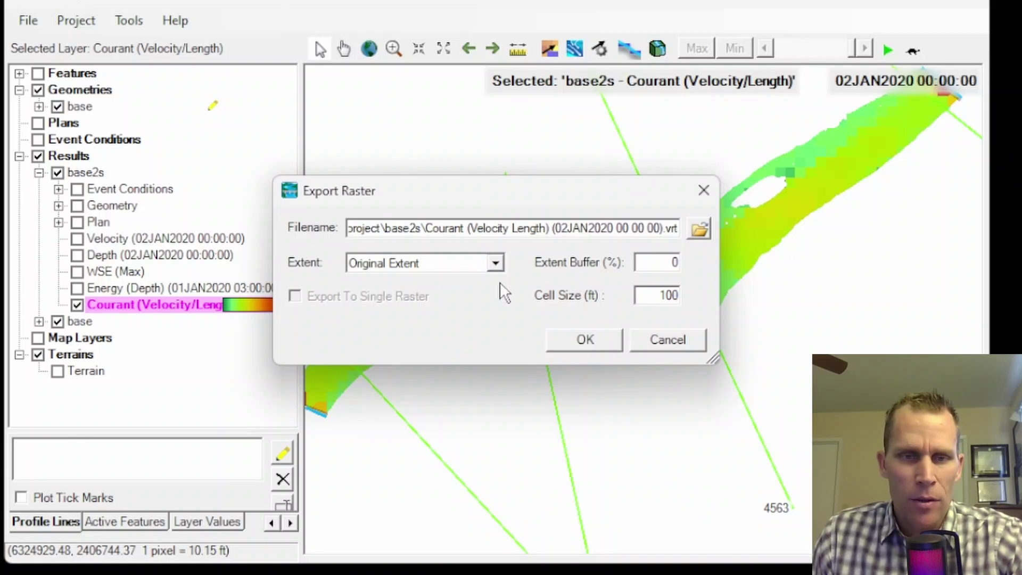
click(495, 263)
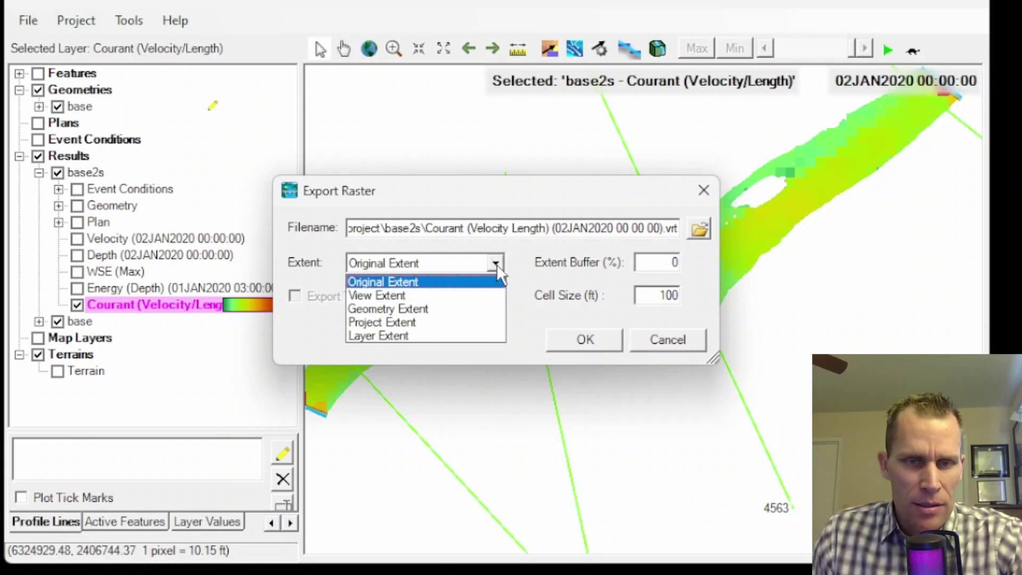
click(497, 264)
click(580, 339)
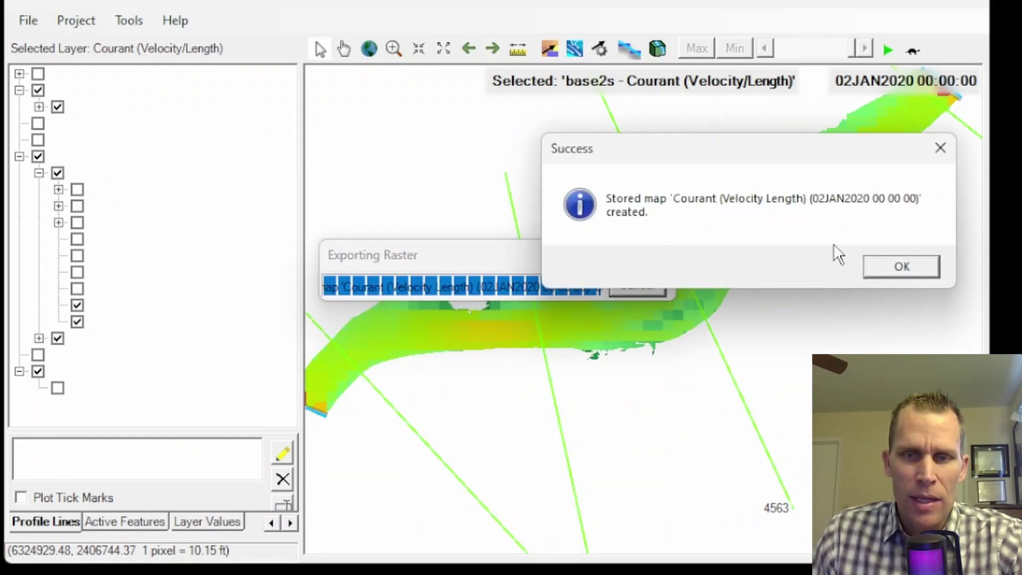
click(902, 267)
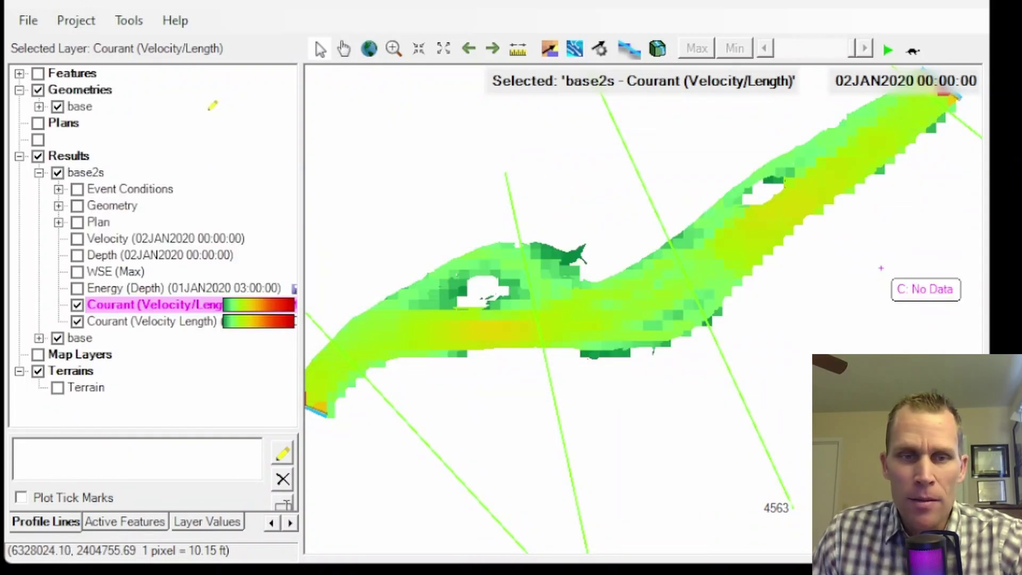
- Open the base2s folder on disk to find the exported Courant TIF and VRT files
key(alt+Tab)
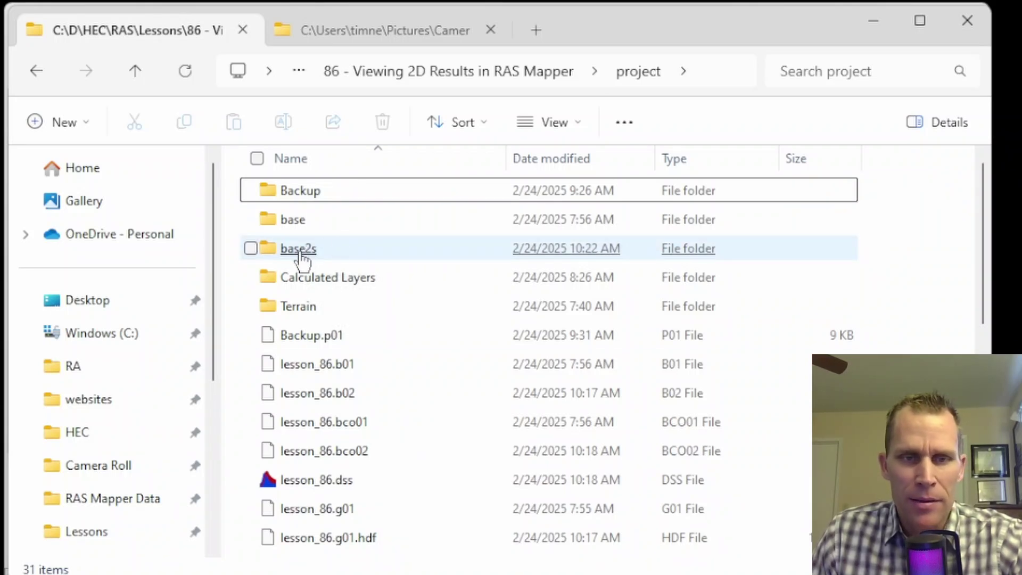
mouse_move(302, 260)
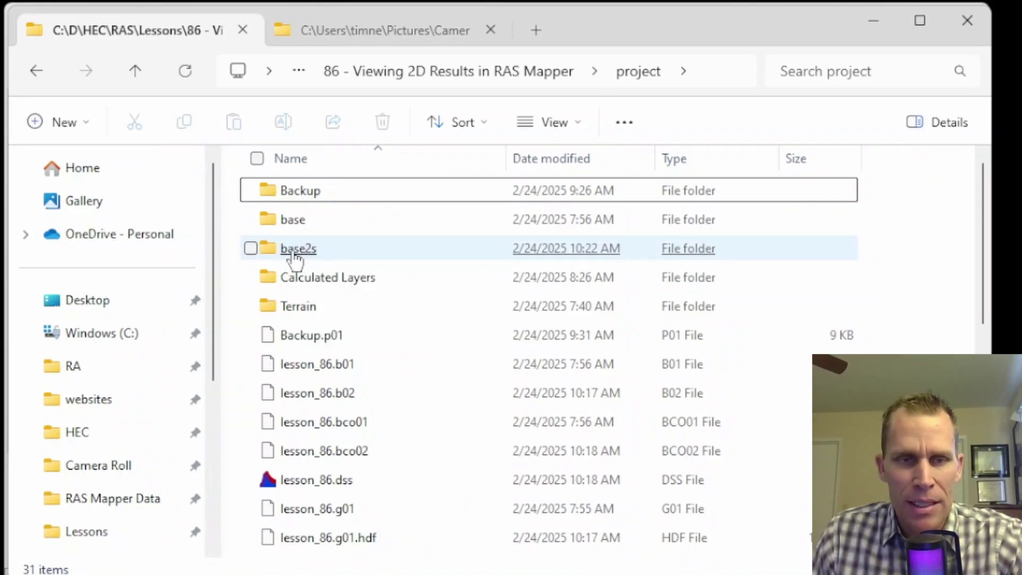
double_click(293, 255)
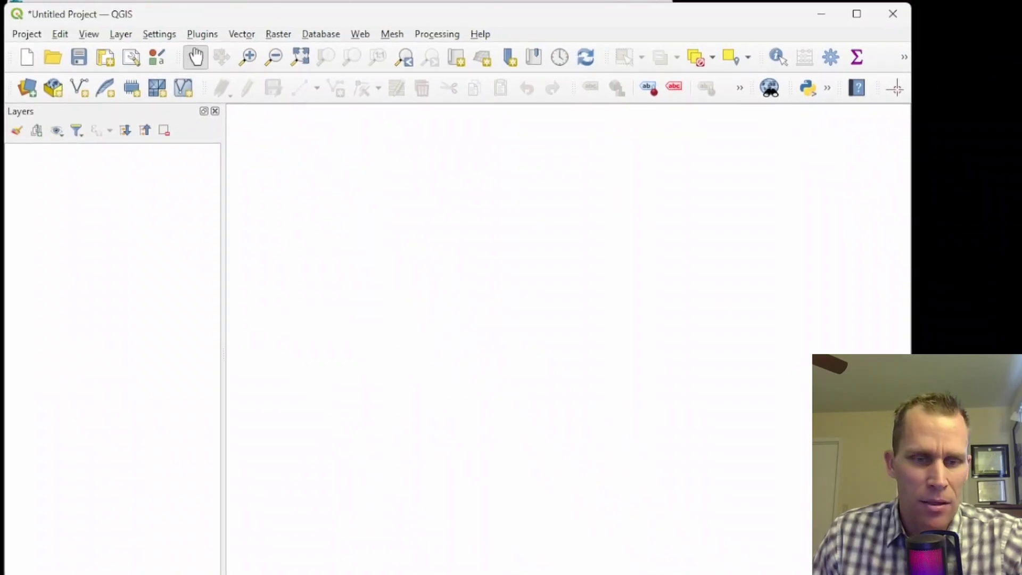
- Load the exported Courant TIF into QGIS as a grayscale raster and pan it into view
key(alt+Tab)
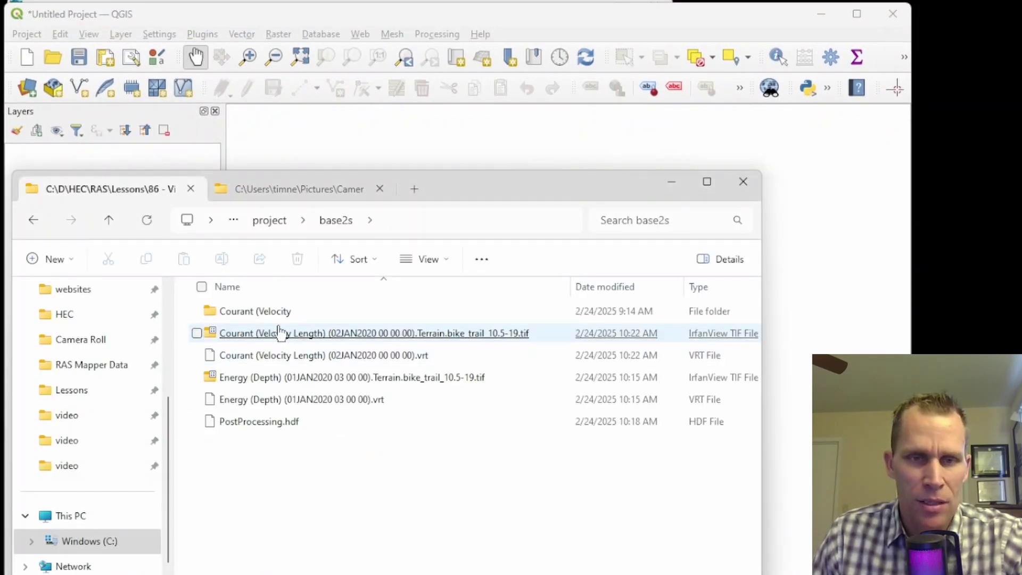
drag(293, 339, 385, 144)
click(644, 28)
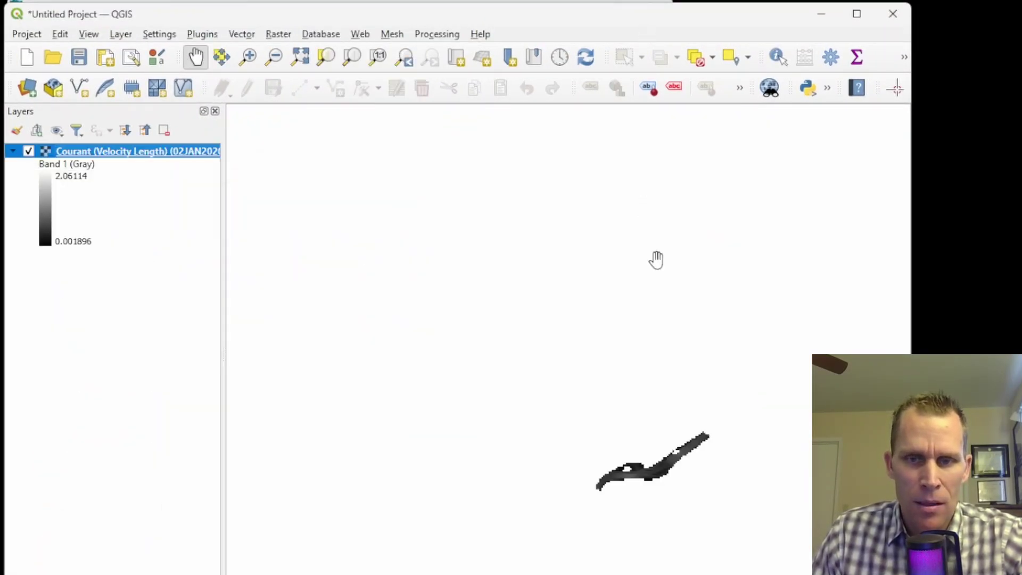
scroll(692, 468, up, 3)
scroll(555, 448, down, 3)
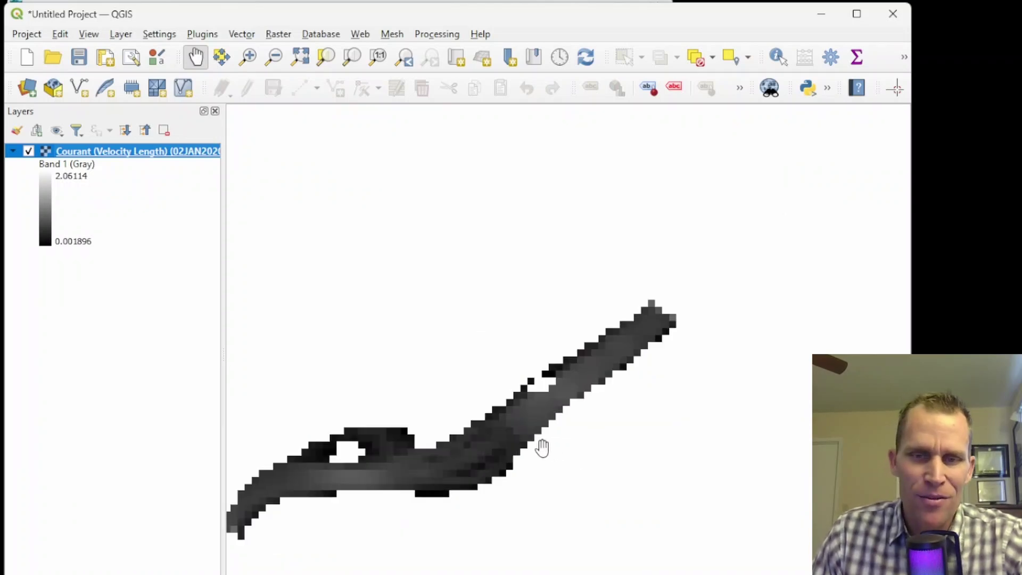
drag(541, 447, 541, 314)
- Identify Courant values at several river cells, e.g. 0.323574, then return to RAS Mapper
click(792, 61)
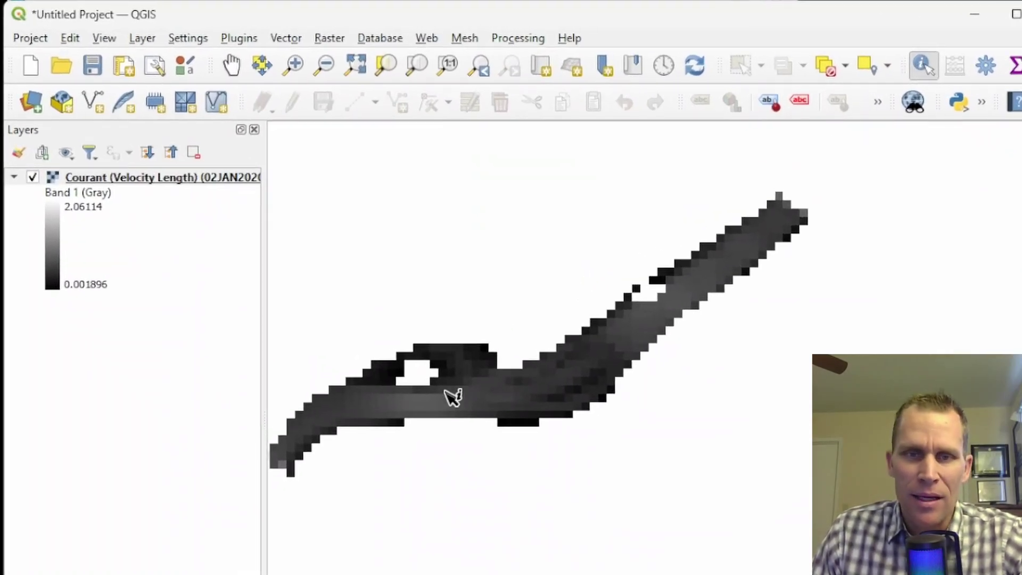
click(380, 351)
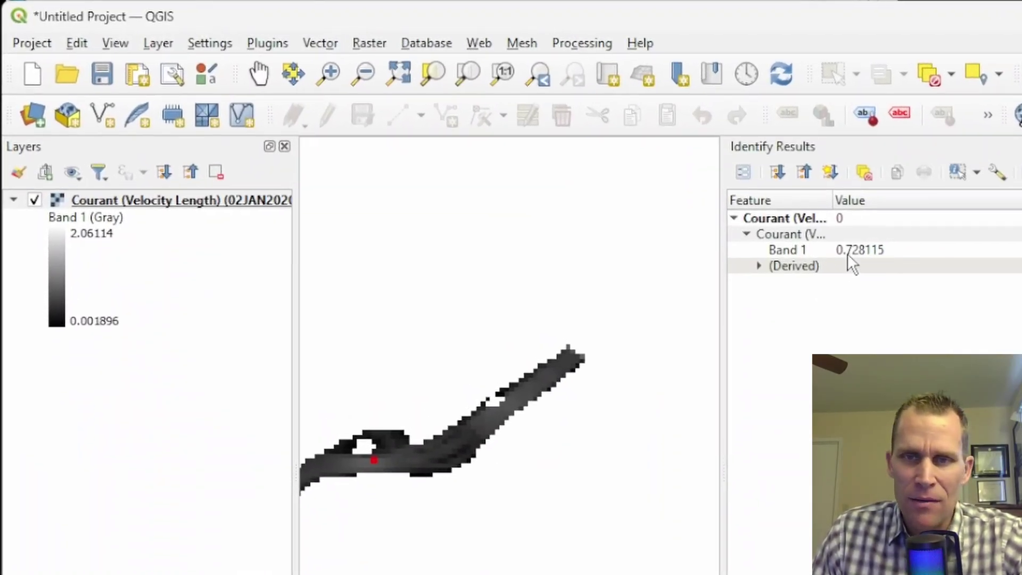
click(412, 465)
click(445, 456)
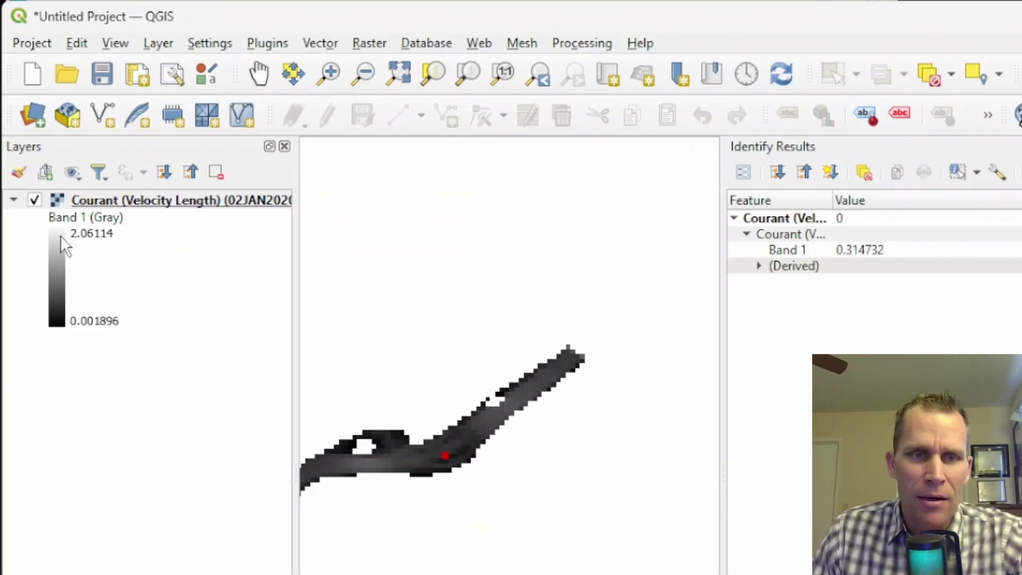
click(458, 453)
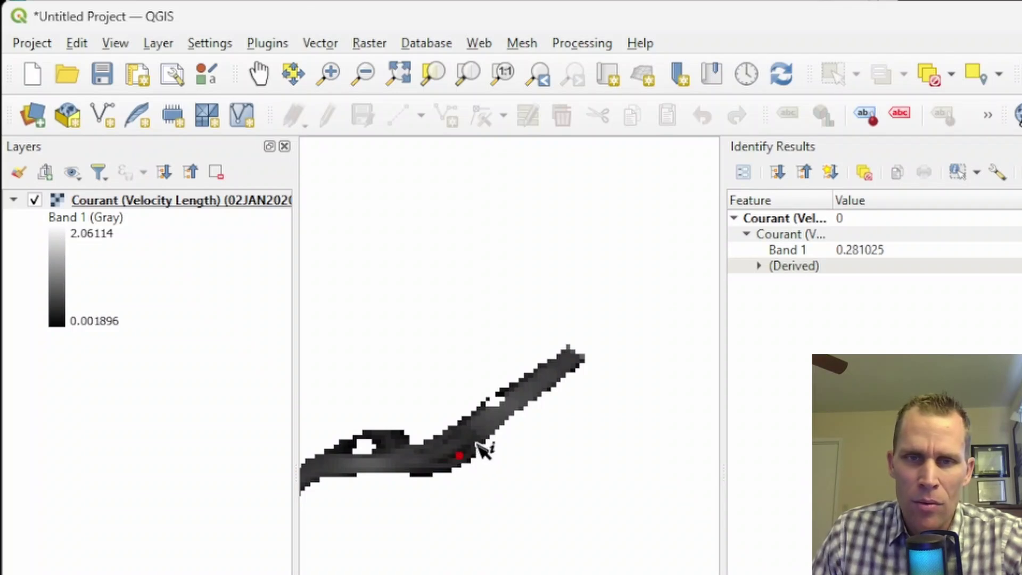
click(477, 441)
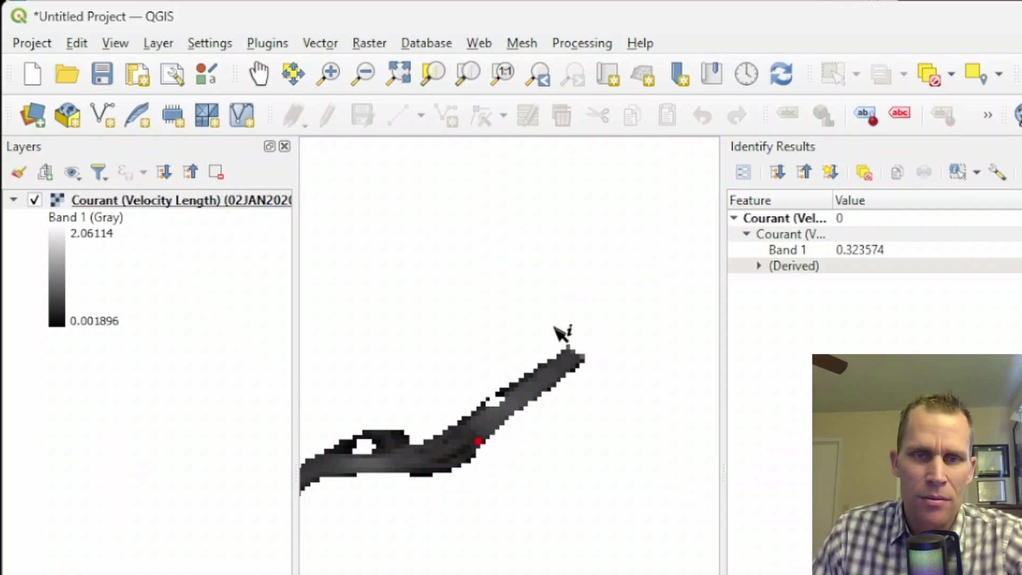
scroll(501, 421, up, 2)
scroll(539, 510, up, 1)
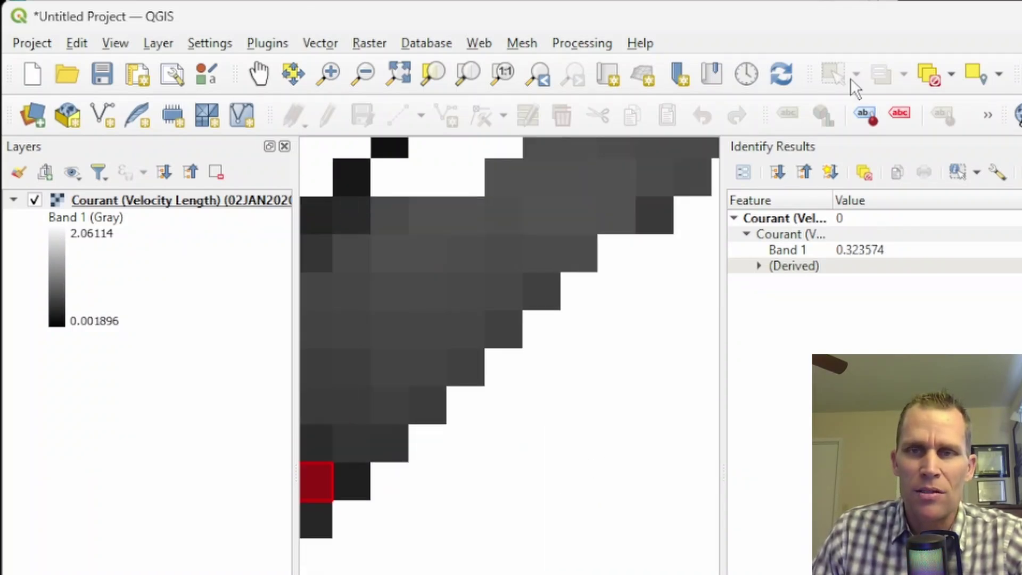
key(alt+Tab)
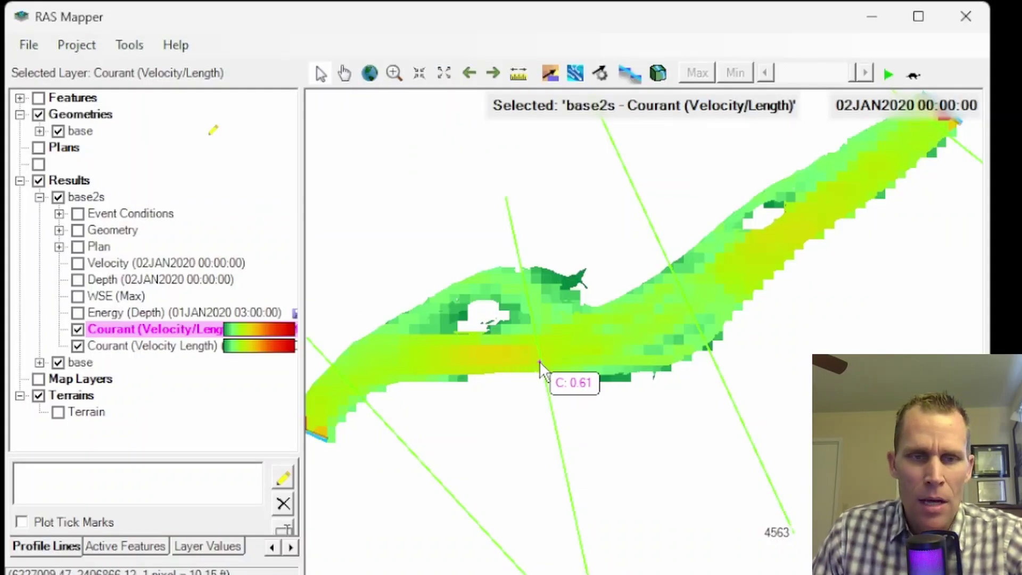
- Export the Courant layer as 0.5-interval contour lines to base2sLine Contours.shp
right_click(104, 332)
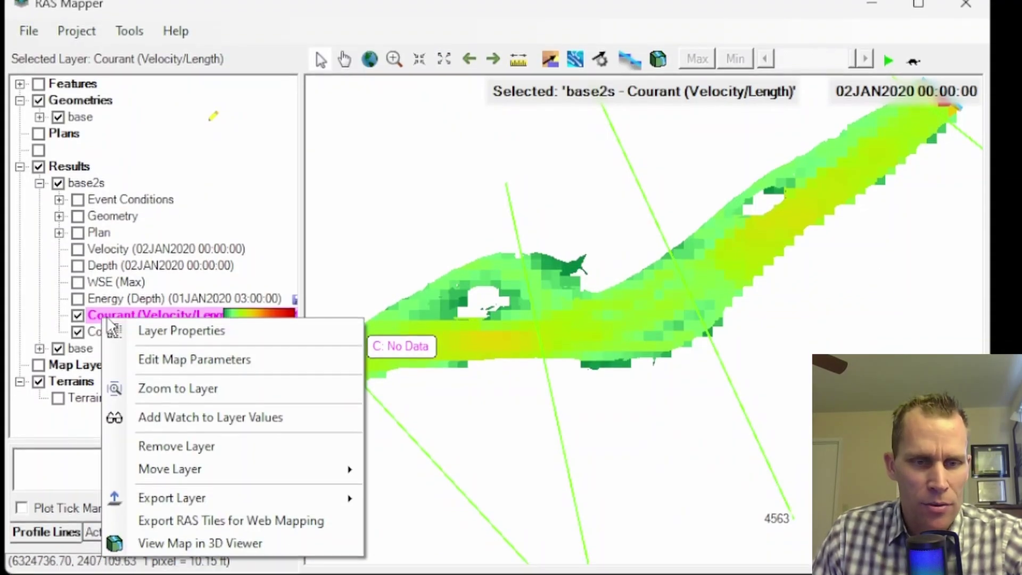
mouse_move(186, 479)
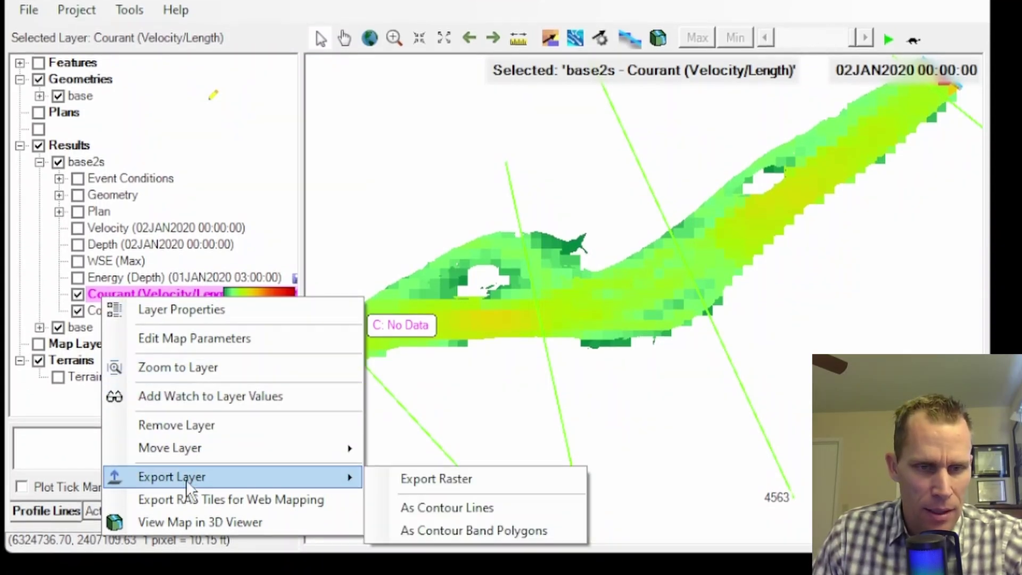
click(453, 507)
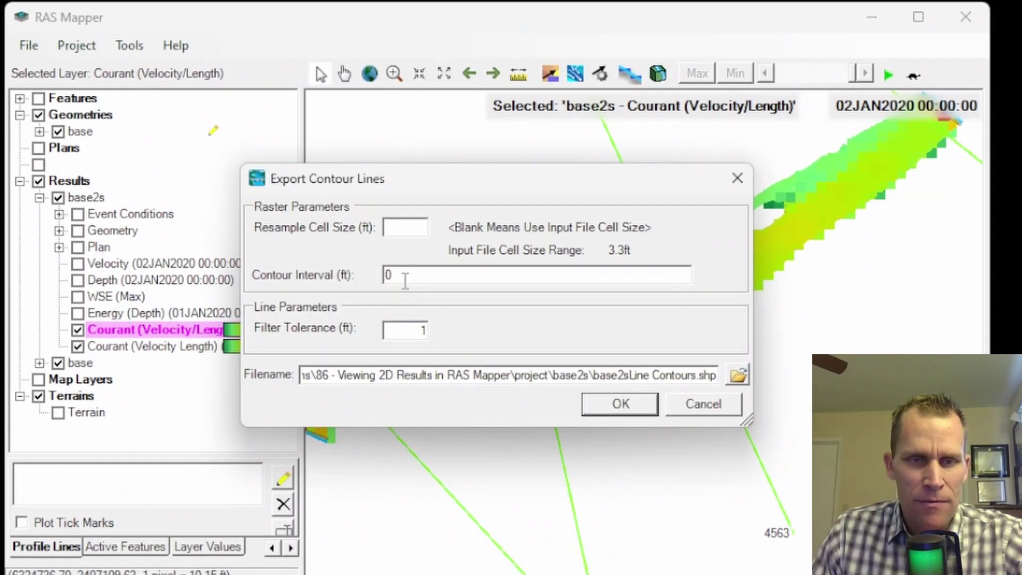
click(397, 242)
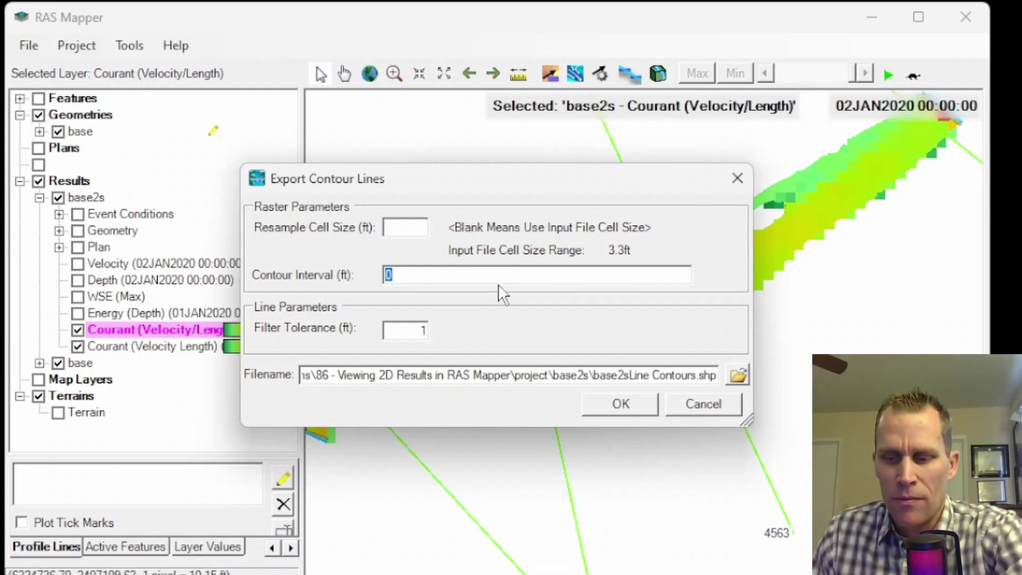
text(0.5)
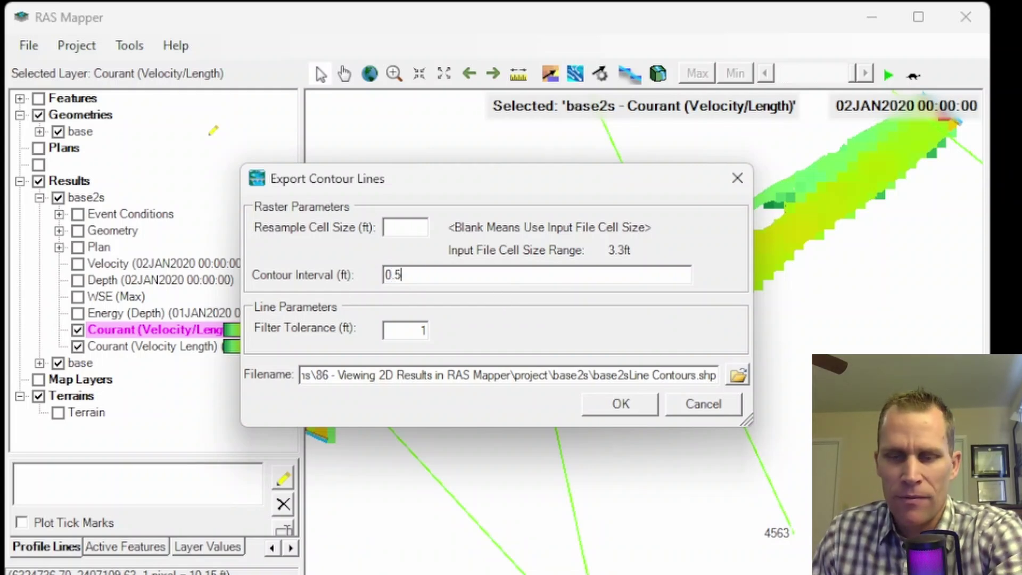
drag(485, 165, 302, 70)
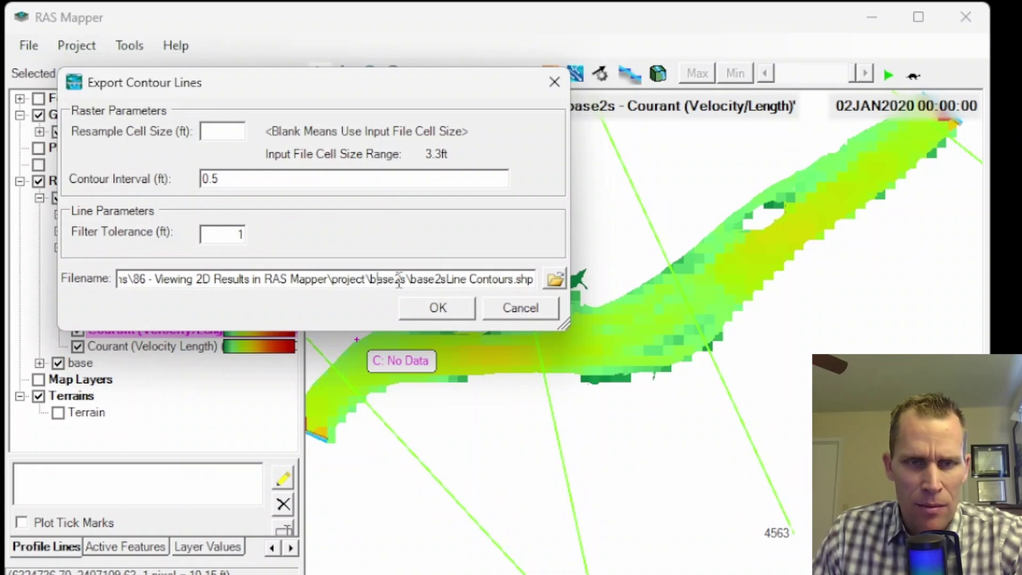
drag(412, 281, 600, 280)
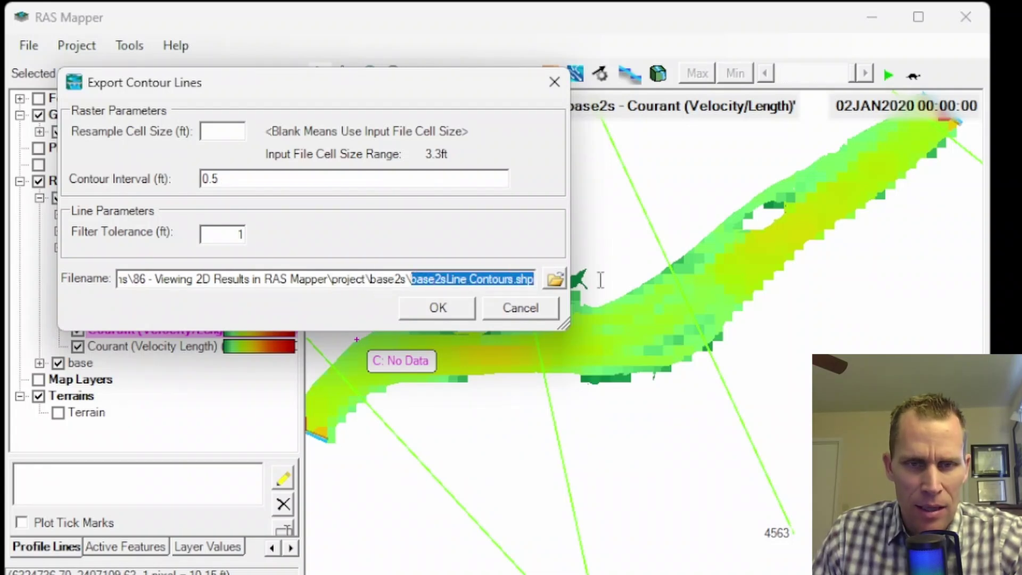
click(432, 311)
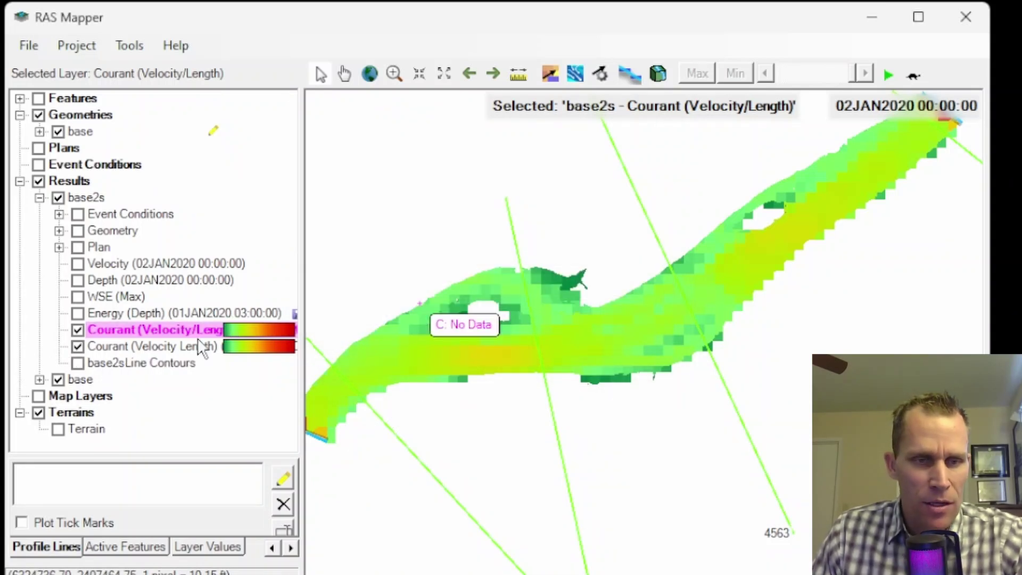
- Show base2sLine Contours, hide both Courant layers, and recentre the map on the river reach
click(77, 364)
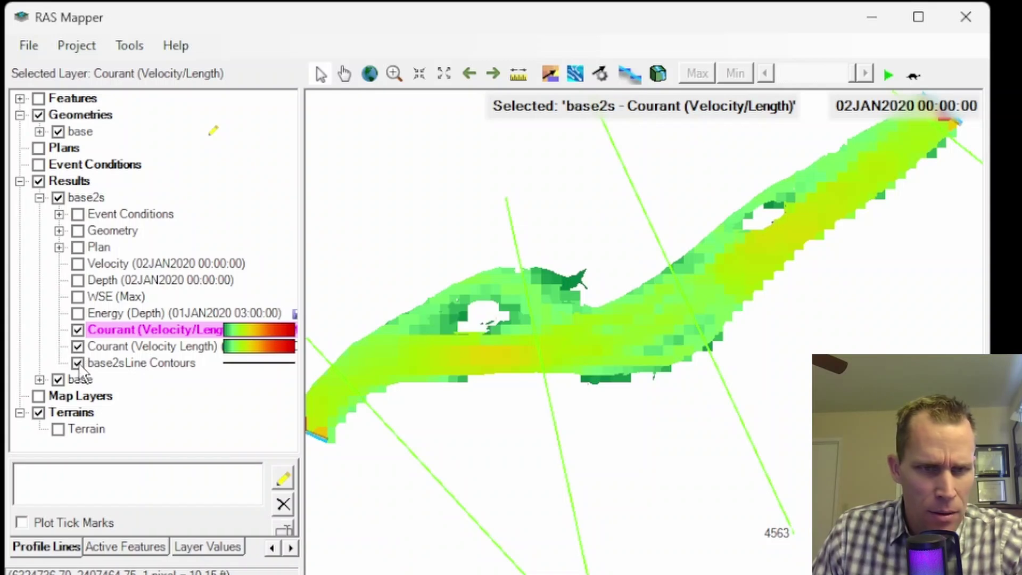
click(78, 346)
click(77, 330)
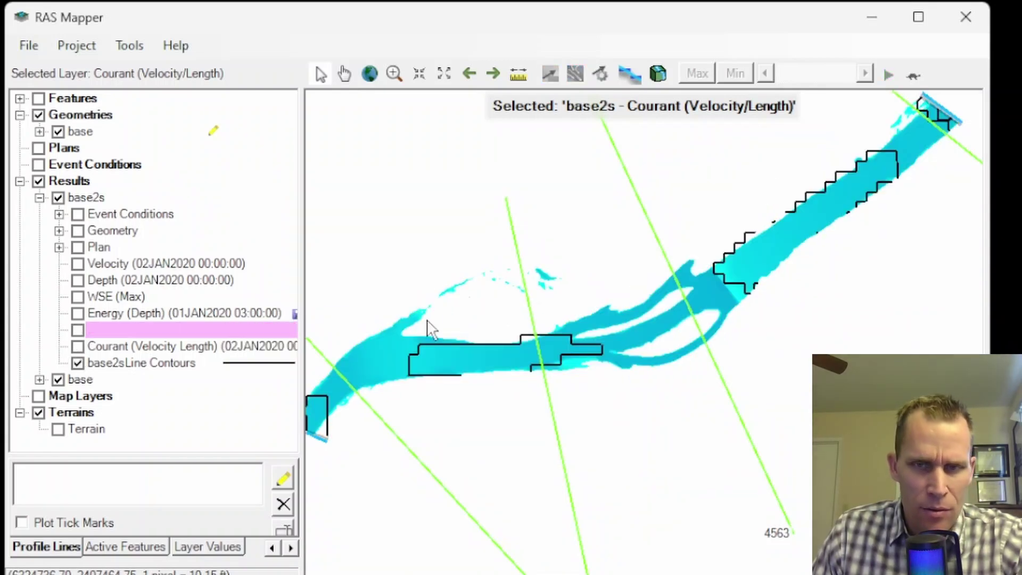
drag(612, 215, 559, 286)
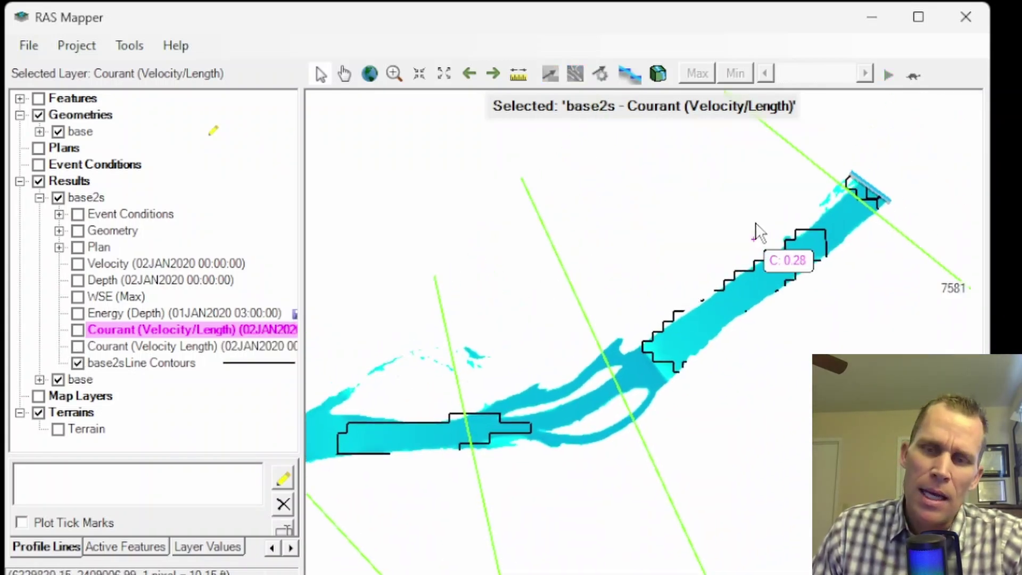
scroll(759, 233, down, 2)
drag(621, 297, 647, 288)
mouse_move(439, 442)
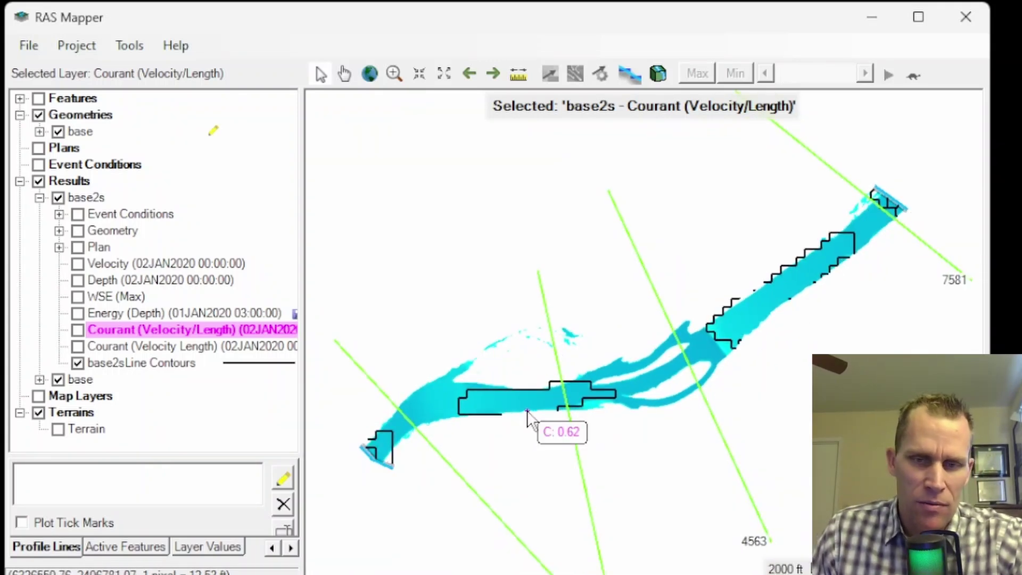
- Add the base2sLine Contours shapefile to the QGIS map above the Courant raster
key(alt+Tab)
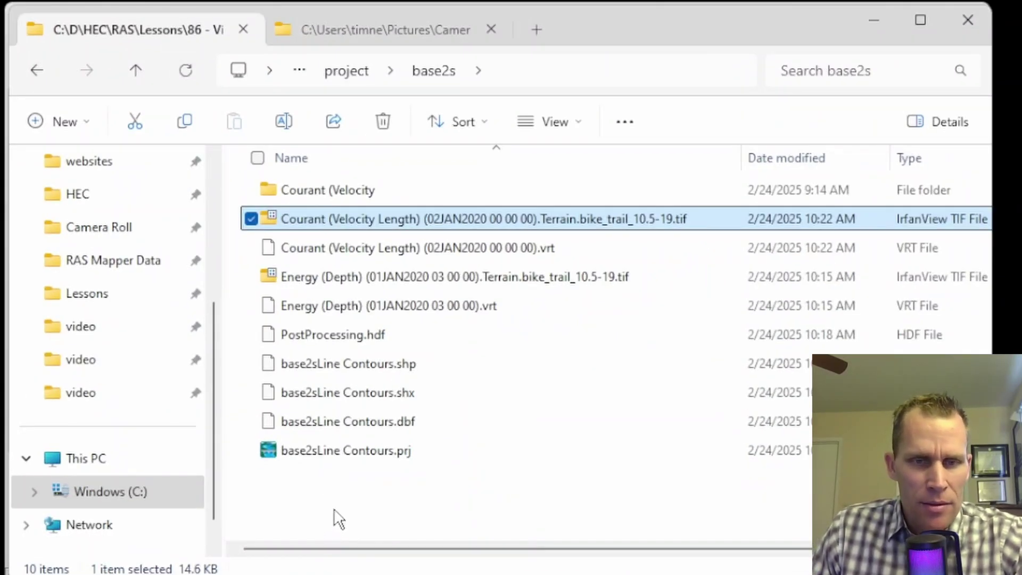
drag(334, 509, 290, 363)
click(687, 543)
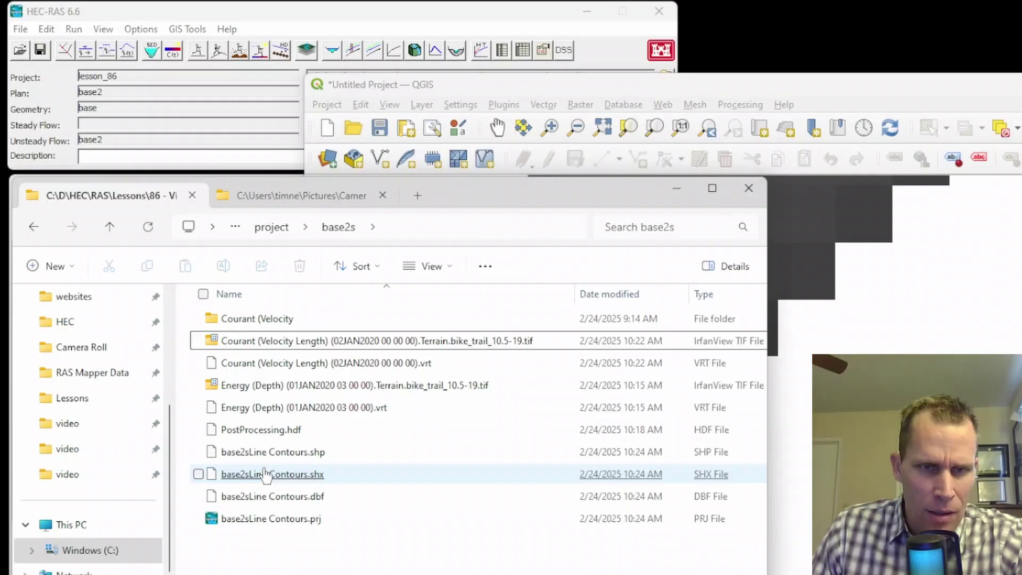
drag(272, 453, 787, 514)
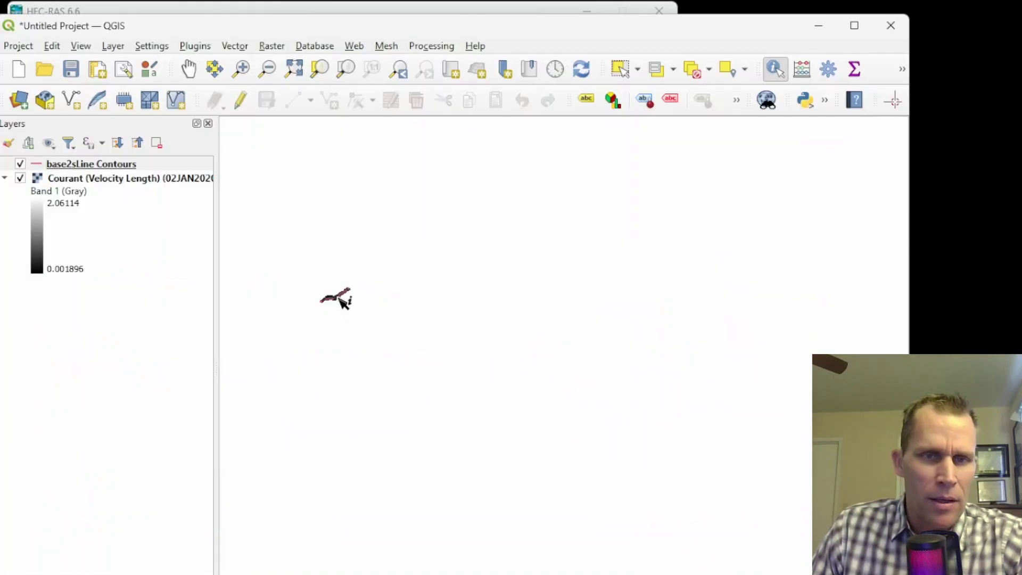
scroll(336, 296, up, 5)
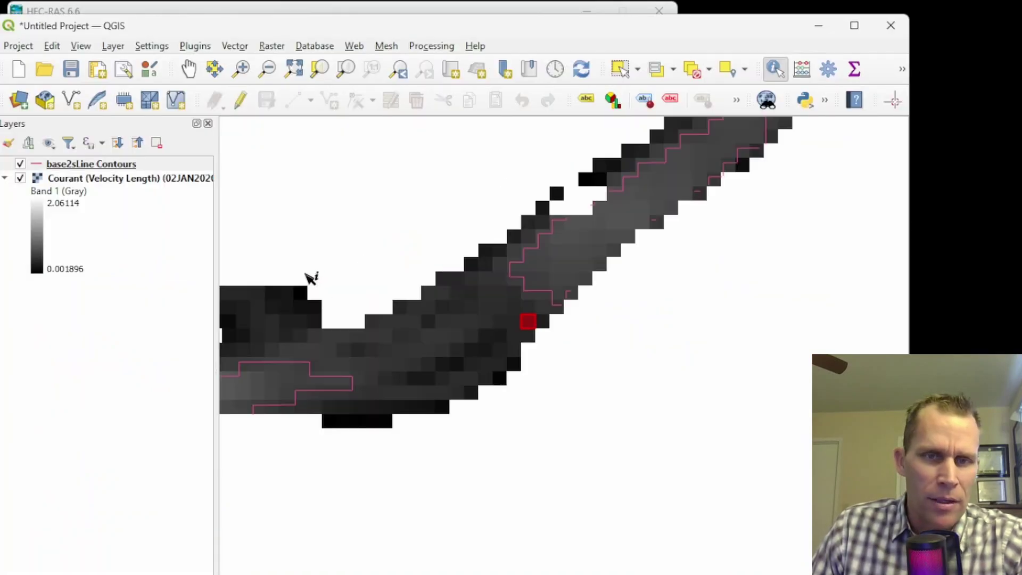
scroll(335, 253, down, 2)
scroll(373, 256, up, 1)
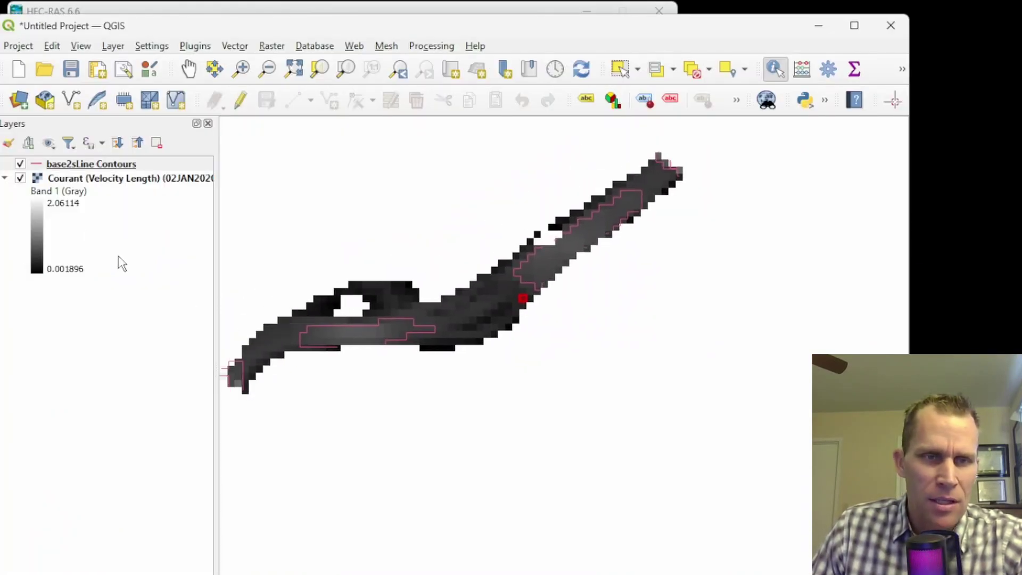
- Hide the Courant raster in QGIS so only the contour lines show
click(20, 178)
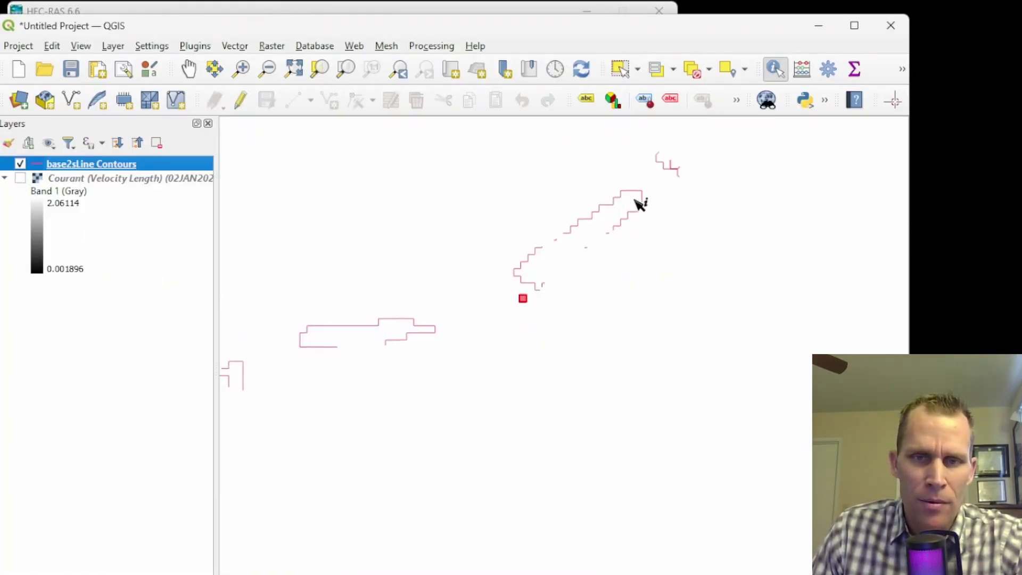
click(20, 179)
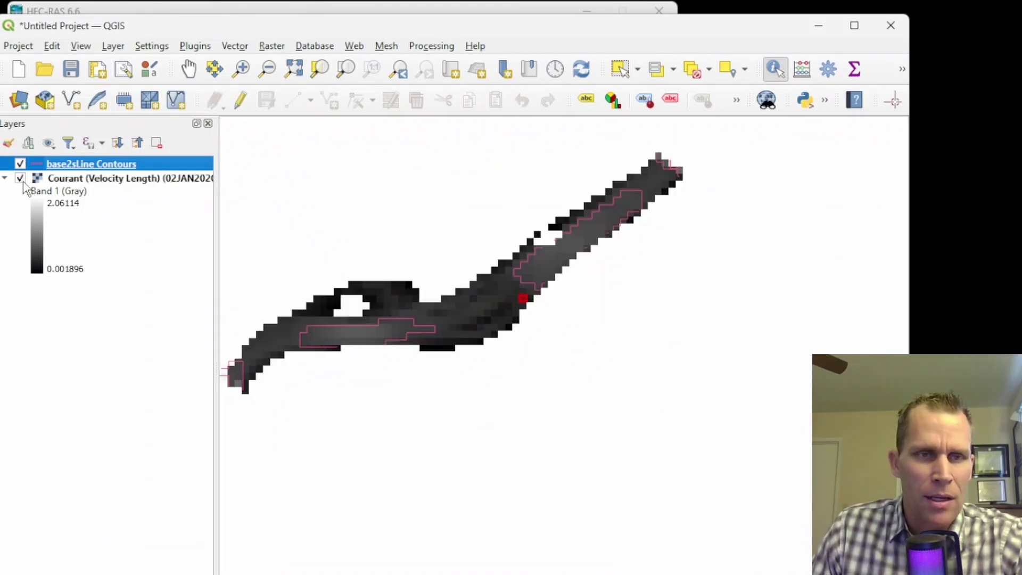
click(20, 179)
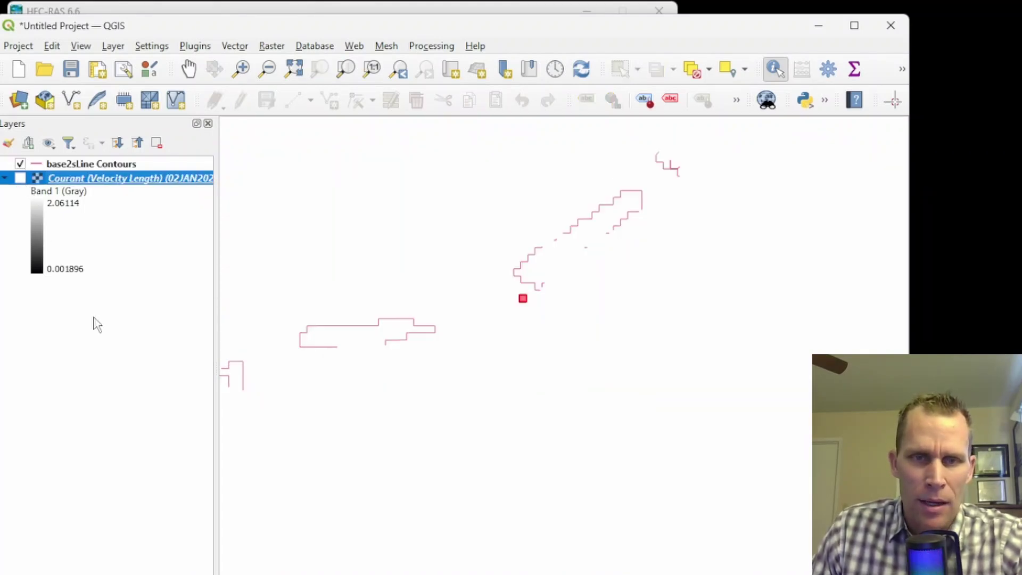
key(alt+Tab)
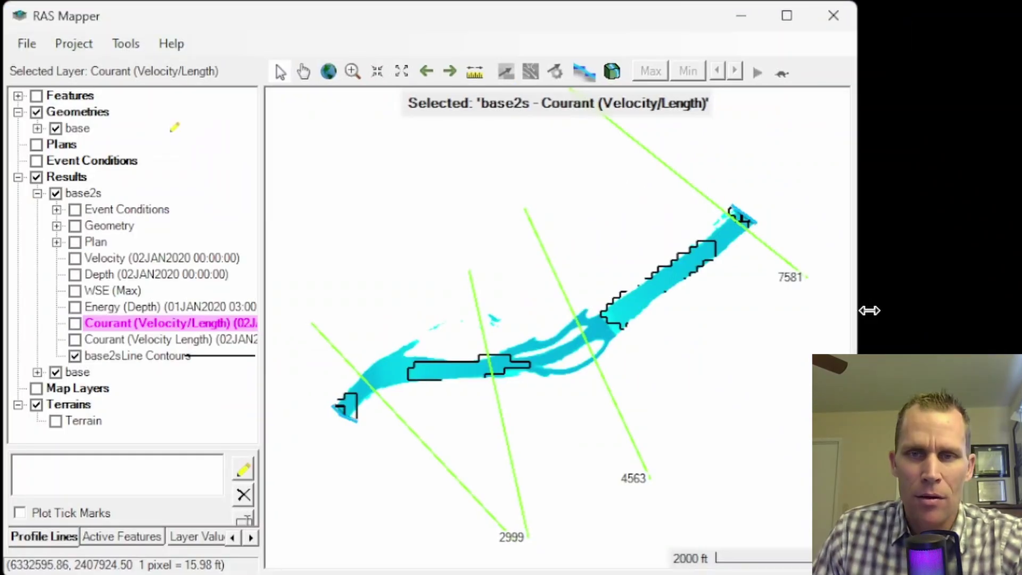
drag(867, 311, 857, 326)
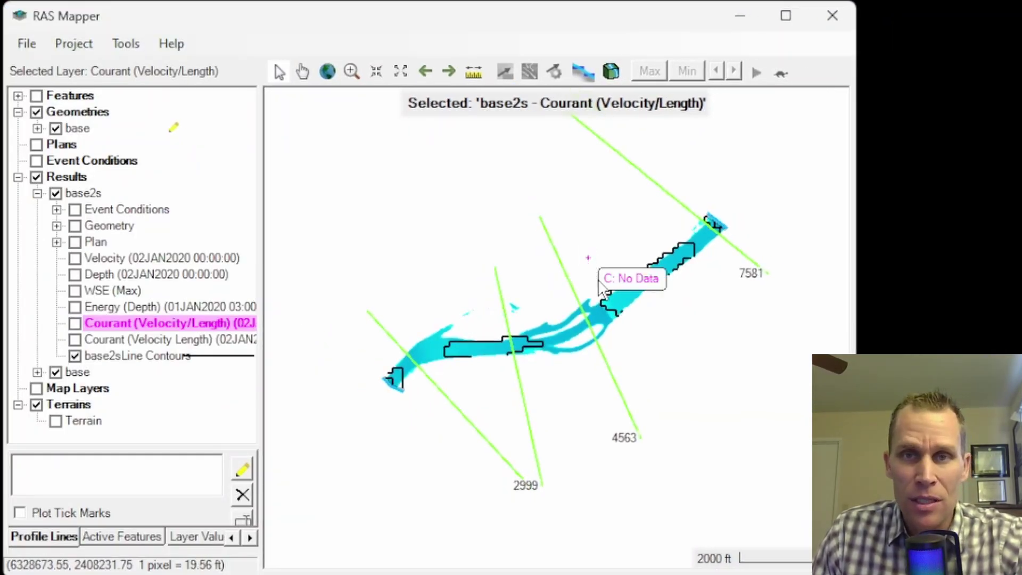
click(37, 194)
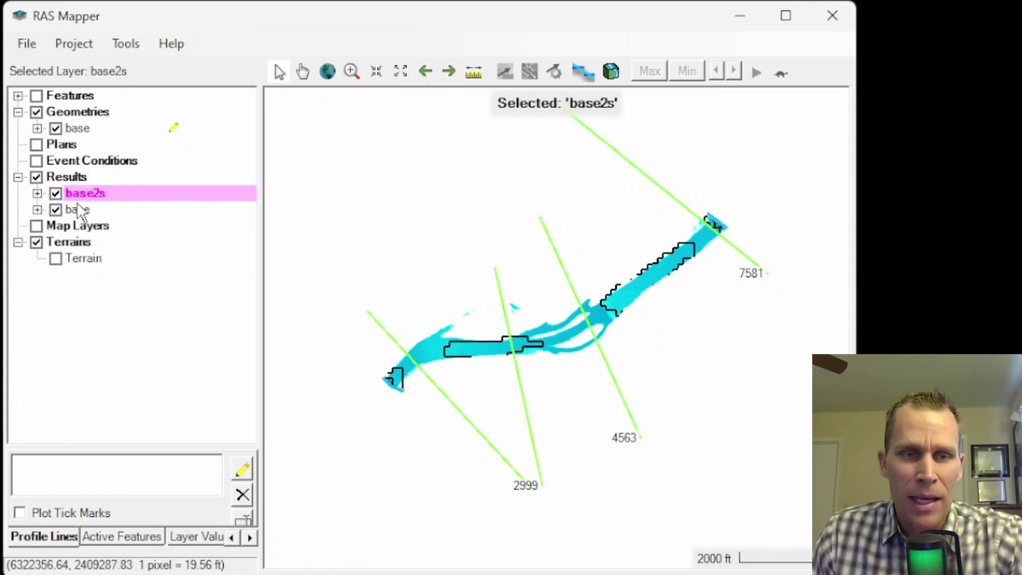
click(37, 194)
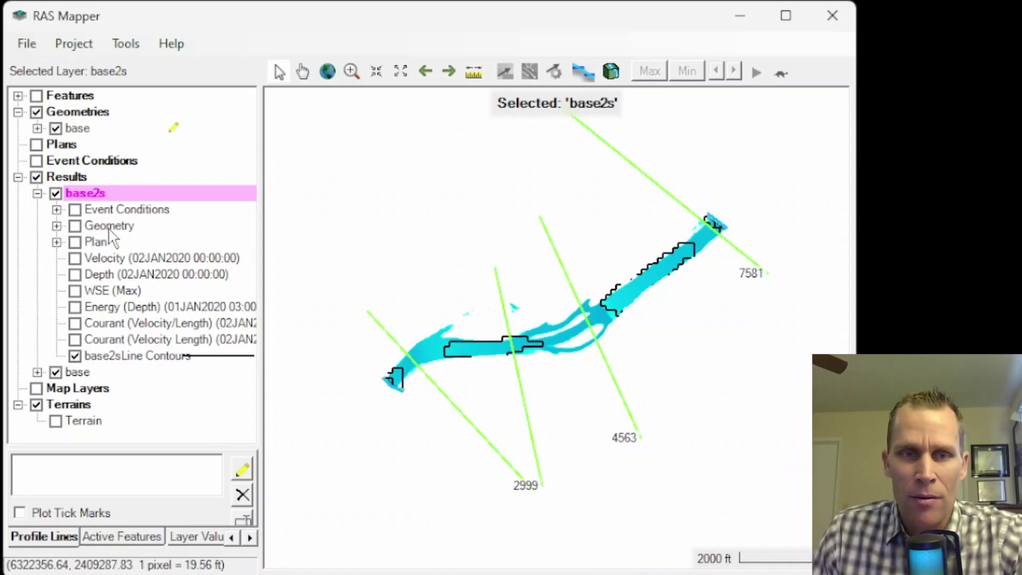
right_click(89, 195)
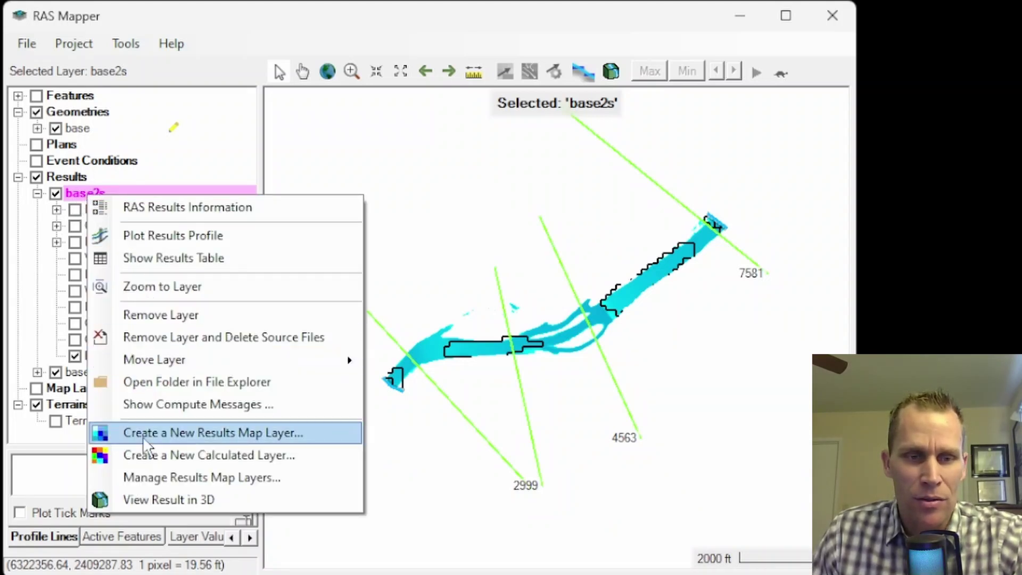
click(177, 435)
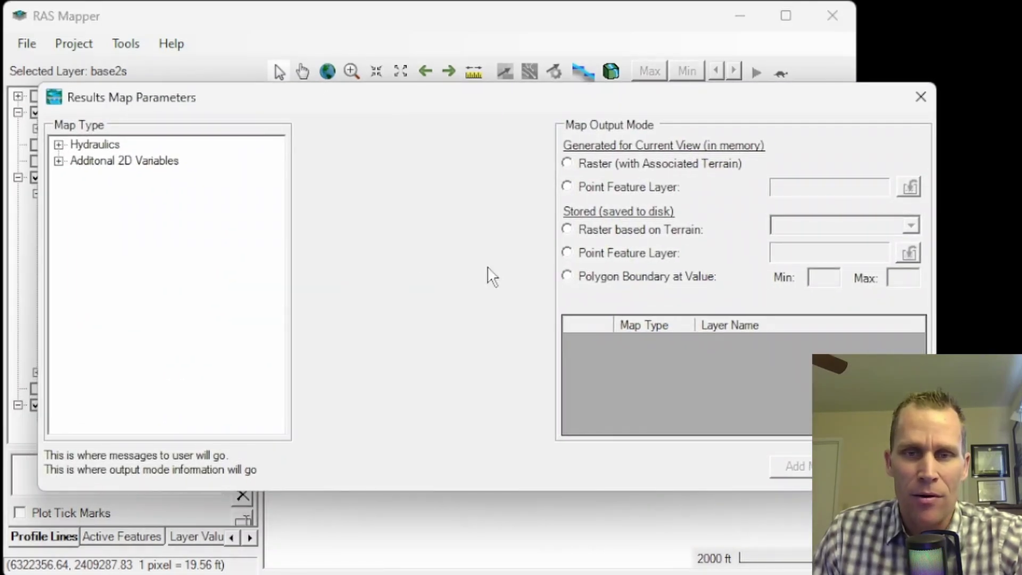
click(923, 96)
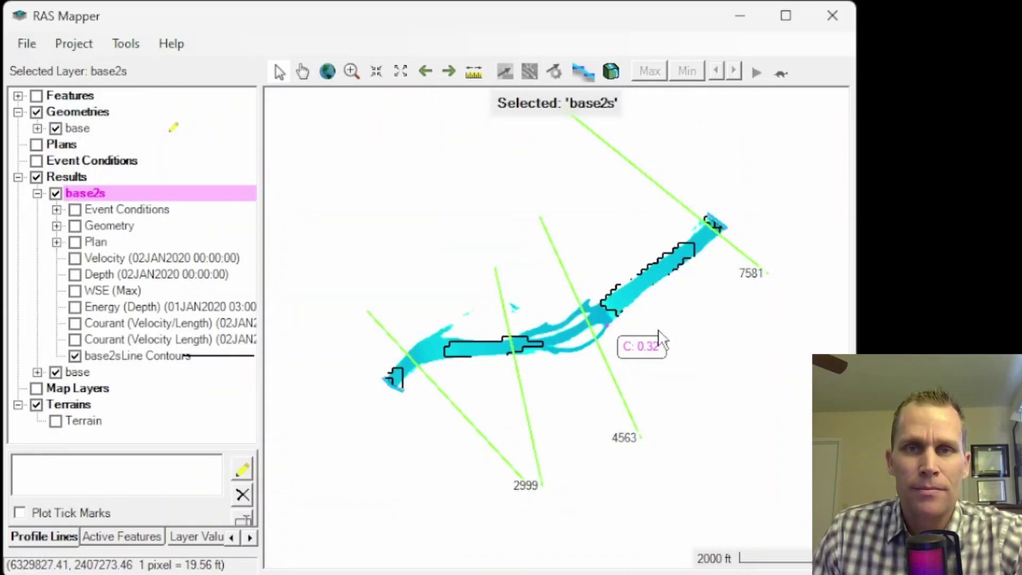